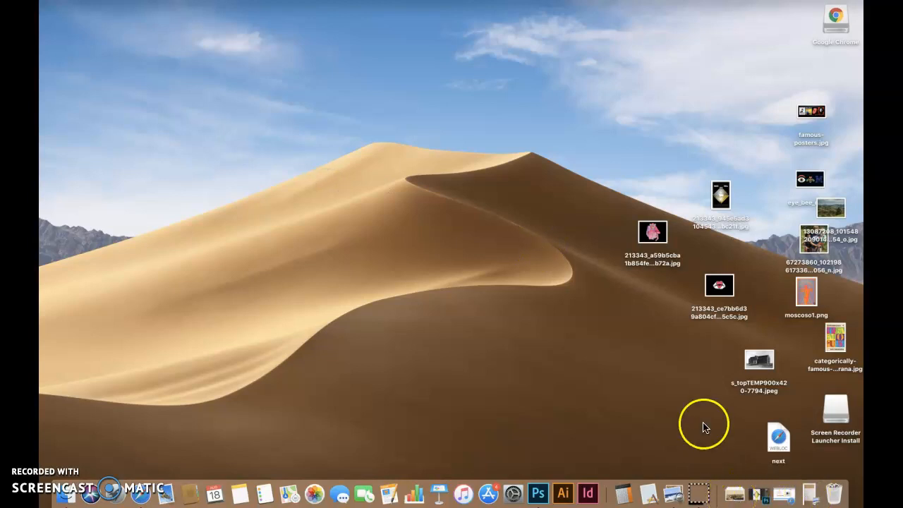
Create a desktop folder named "images" and place it in the open middle area of the desktop
click(106, 1)
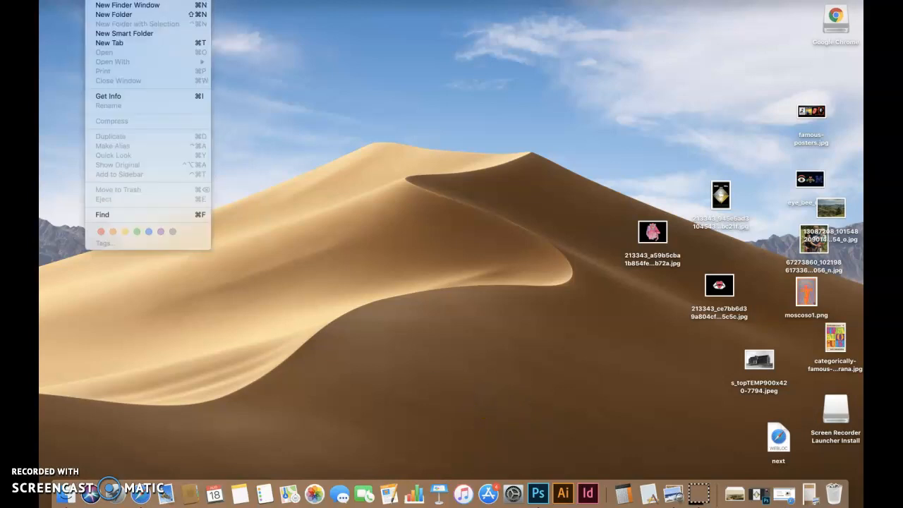
click(110, 13)
text(images)
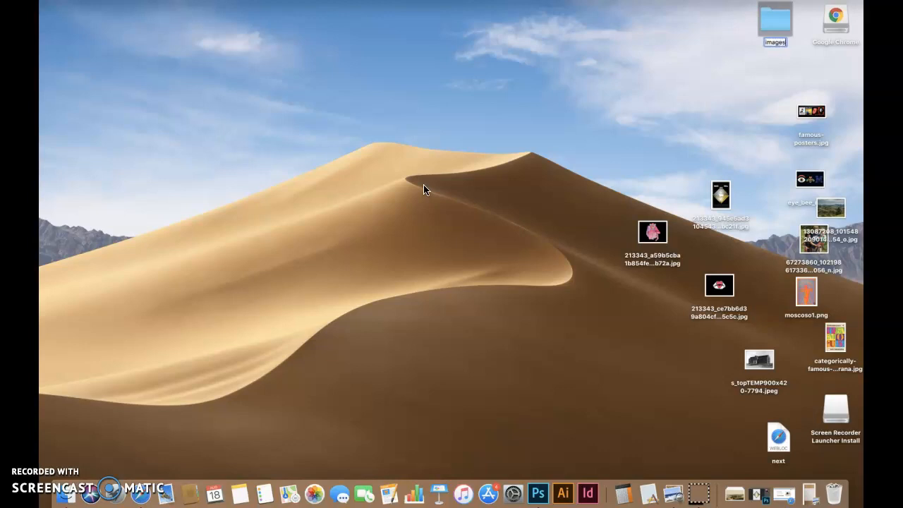
click(359, 202)
click(736, 48)
drag(779, 27, 429, 166)
Move the three 213343 images, the 13087208 landscape photo and s_topTEMP900x420-7794.jpeg from the desktop into the images folder
drag(637, 150, 736, 323)
drag(720, 201, 434, 166)
click(830, 210)
drag(830, 210, 433, 169)
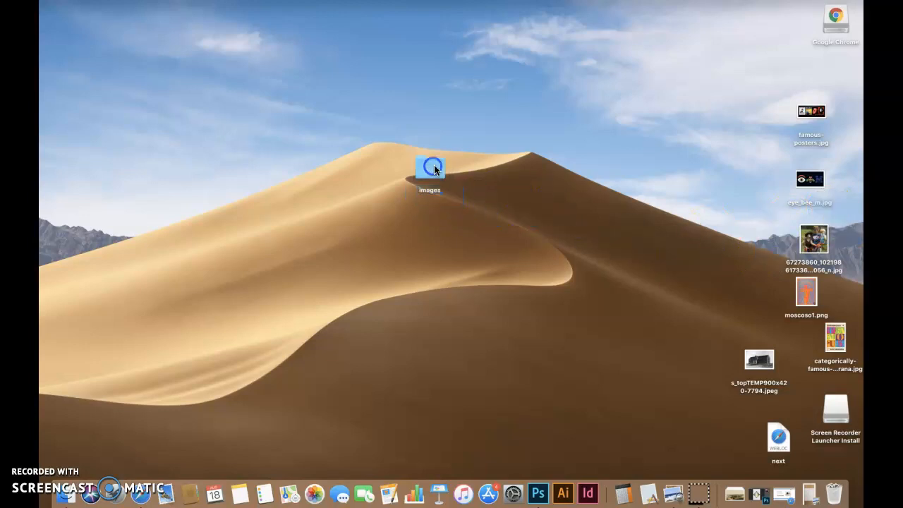
click(751, 370)
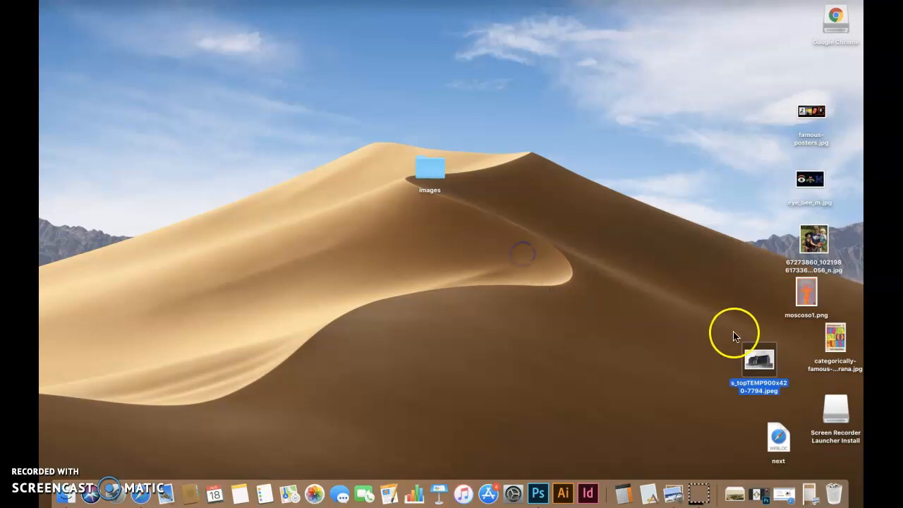
drag(759, 361, 462, 182)
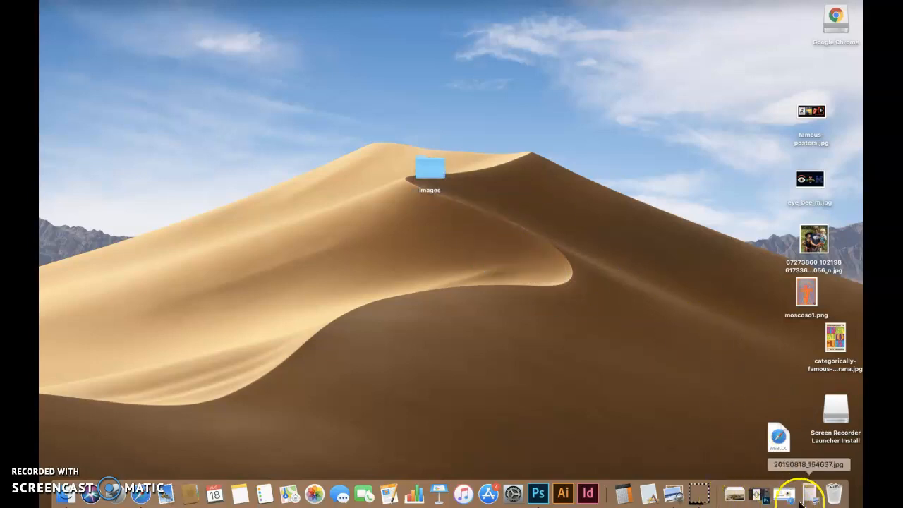
Open the Downloads folder in a window beside the images folder and display its files as icons
click(741, 497)
click(788, 118)
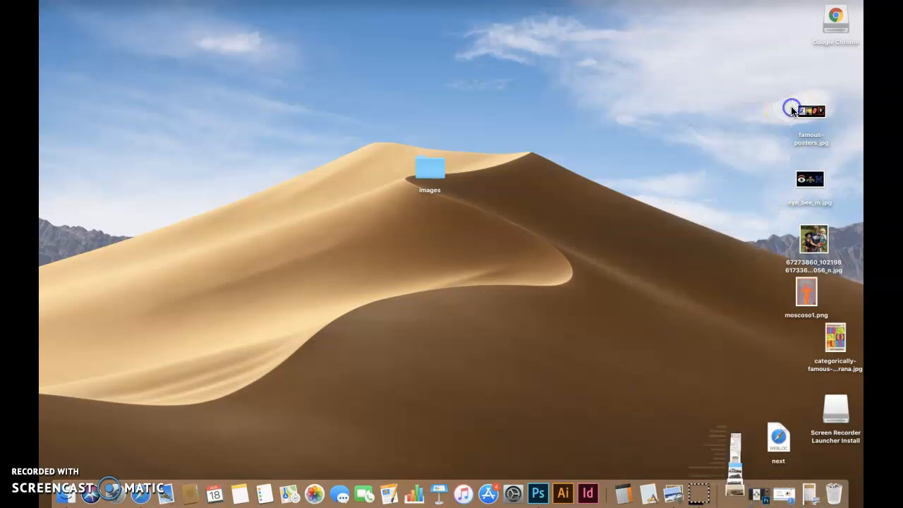
drag(477, 134, 570, 105)
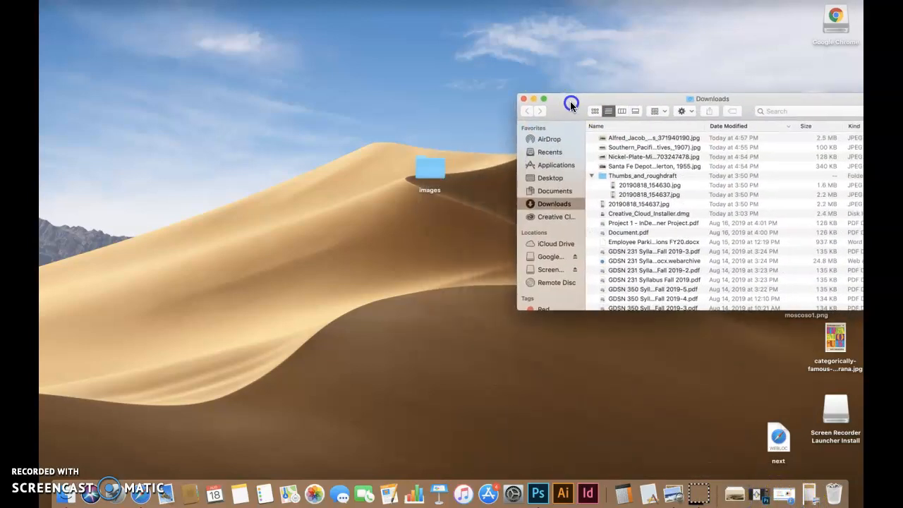
click(621, 111)
click(635, 111)
drag(608, 98, 582, 45)
click(583, 58)
click(568, 57)
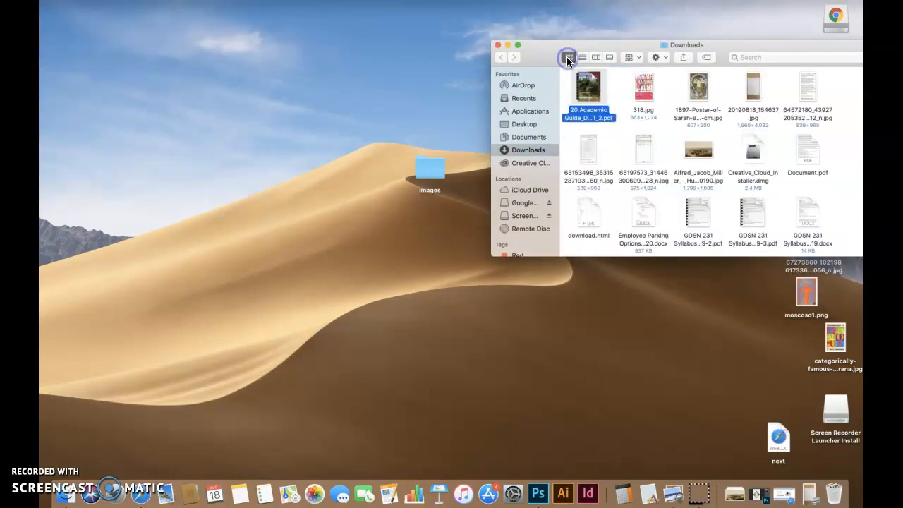
drag(641, 49, 640, 32)
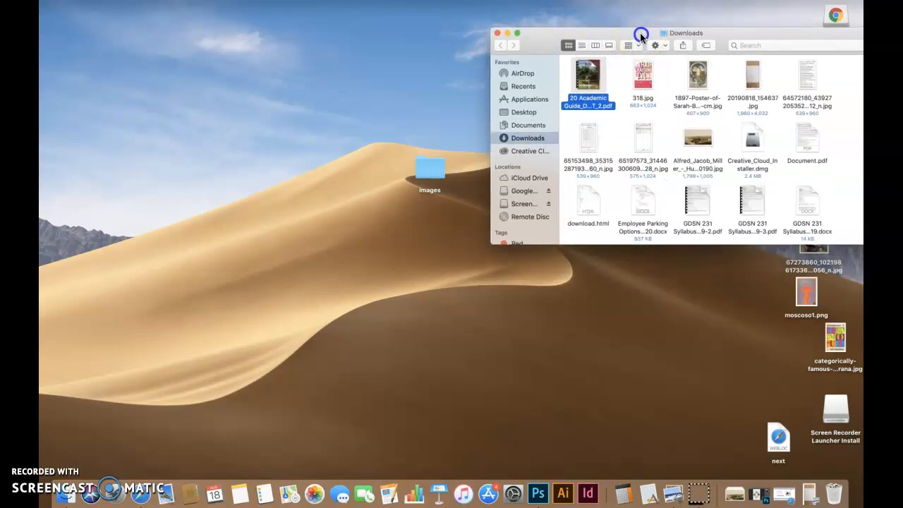
Preview the sketch photo 20190818_154637.jpg in Downloads, move it into the images folder, and open that folder
click(753, 79)
click(750, 77)
drag(750, 79, 417, 192)
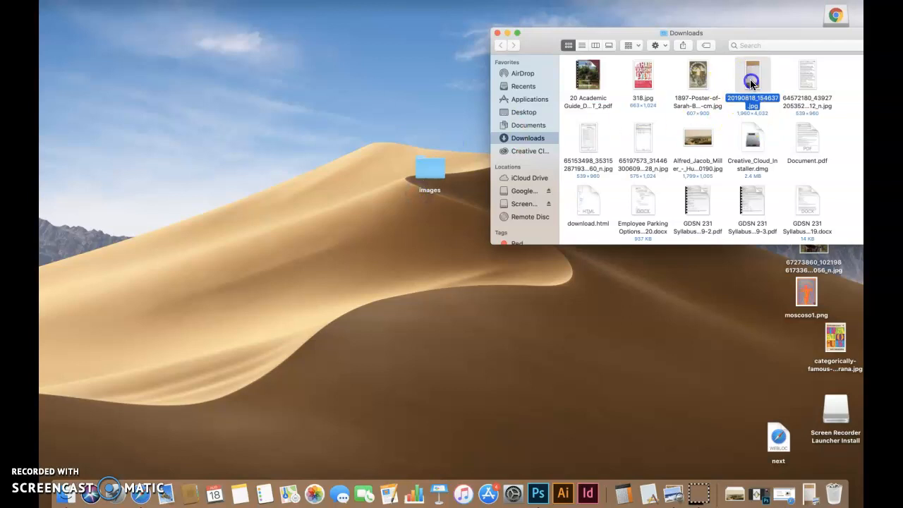
key(space)
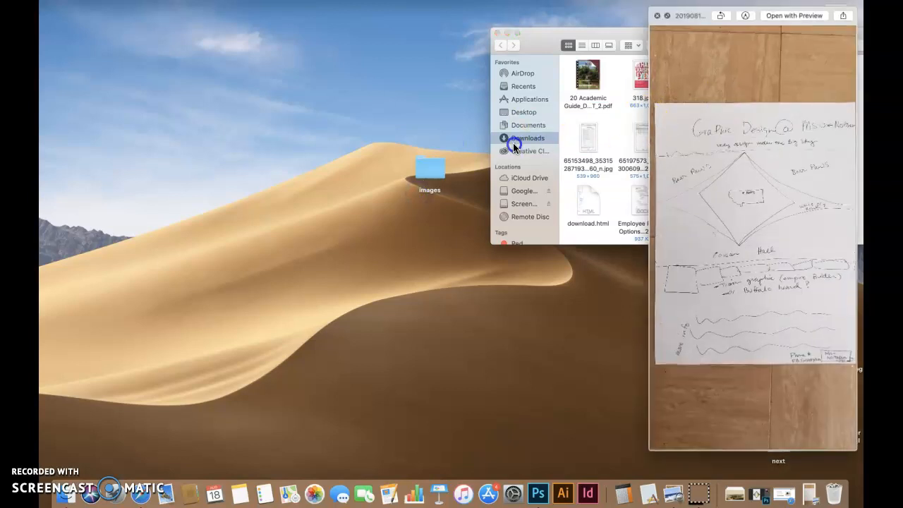
click(657, 15)
drag(744, 82, 432, 177)
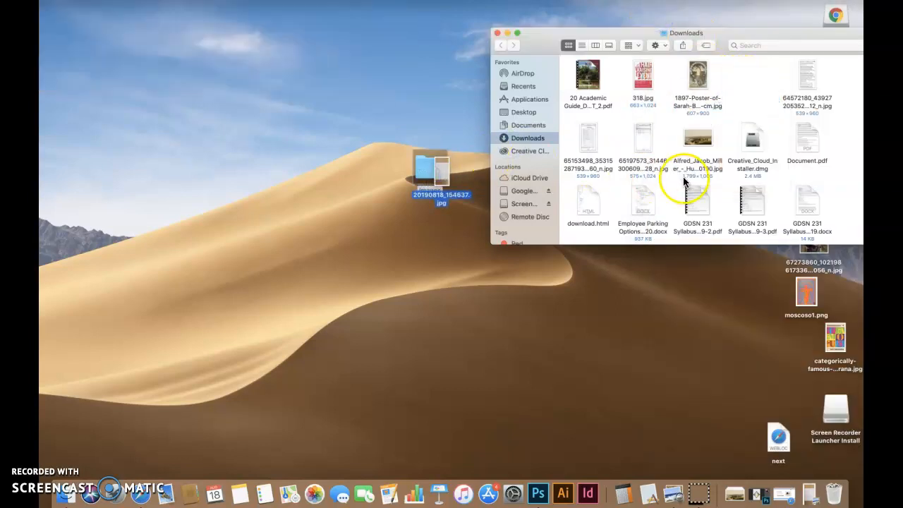
double_click(435, 159)
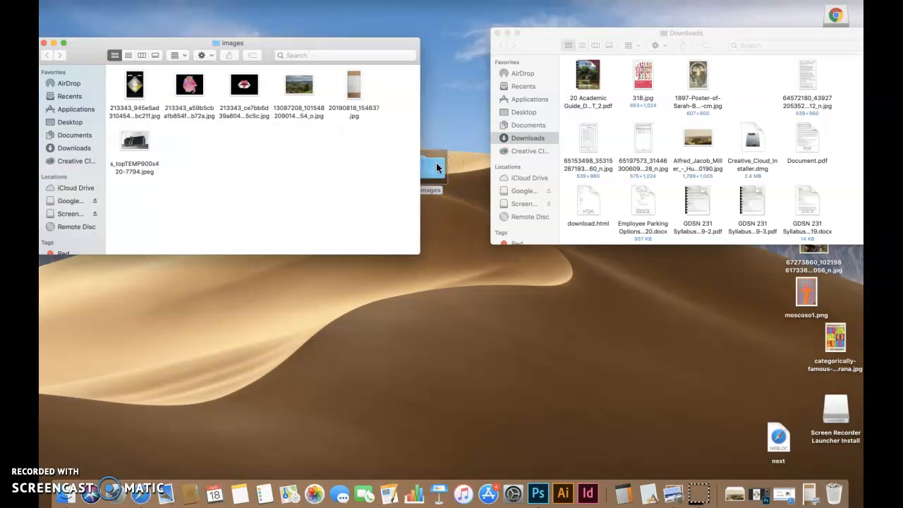
Preview the Alfred_Jacob_Miller Hunting Buffalo image in Downloads and close the preview
click(698, 141)
key(space)
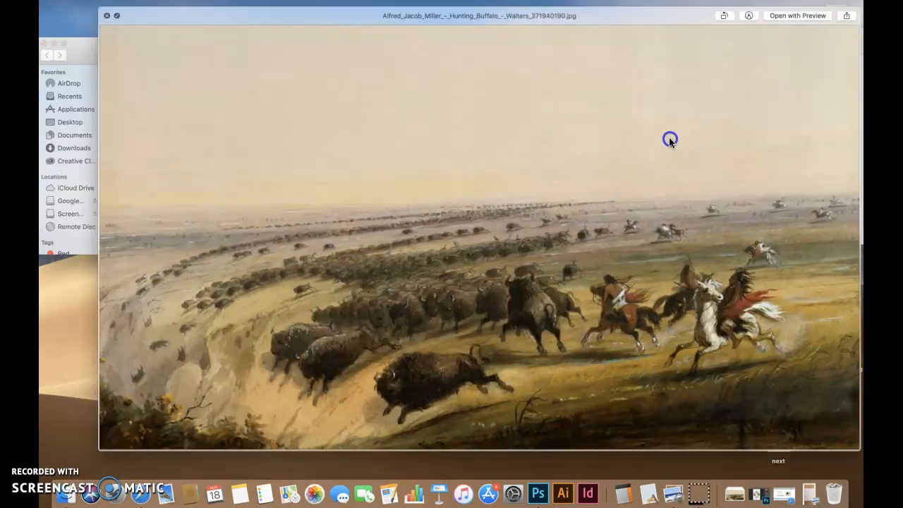
click(107, 15)
click(676, 150)
key(space)
click(107, 16)
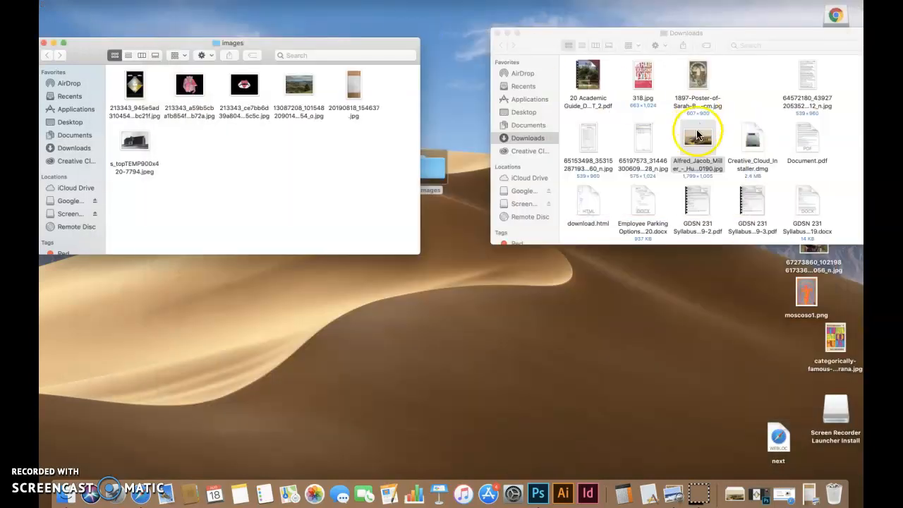
key(space)
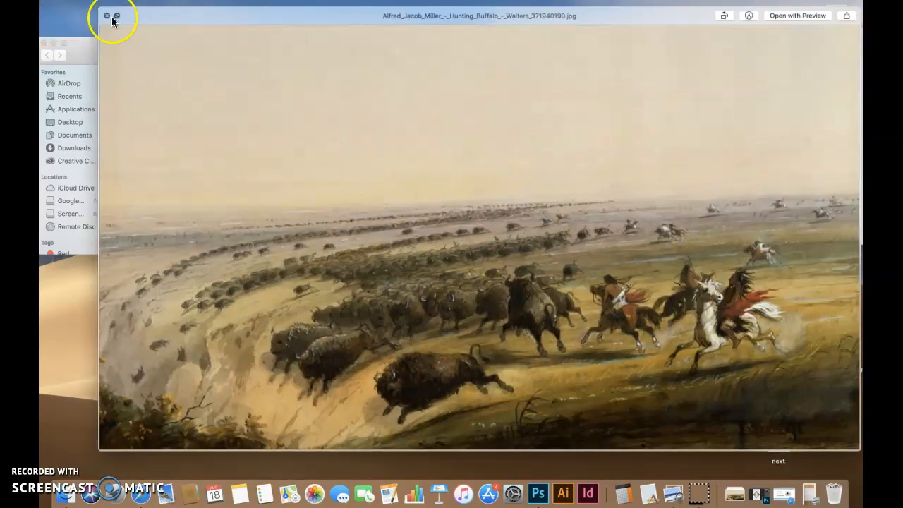
click(111, 19)
click(396, 176)
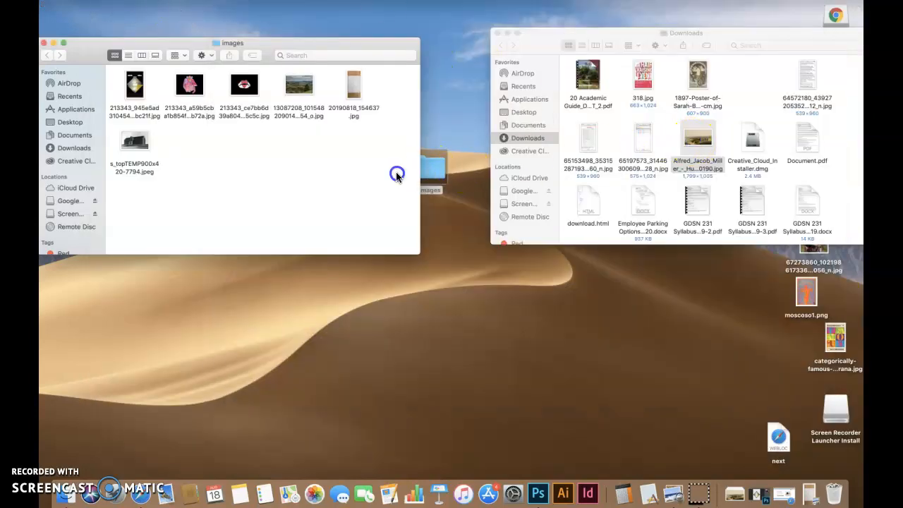
Try to move the Hunting Buffalo image from Downloads into the open images folder
click(706, 164)
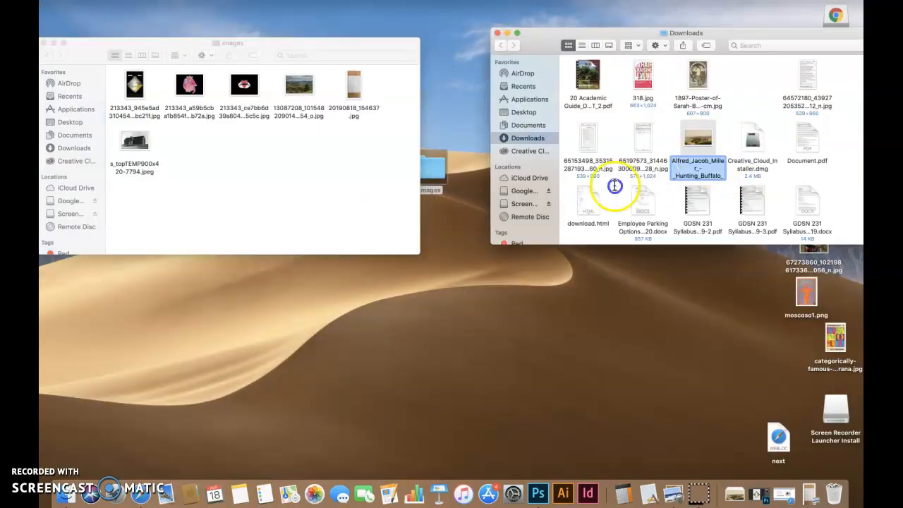
key(space)
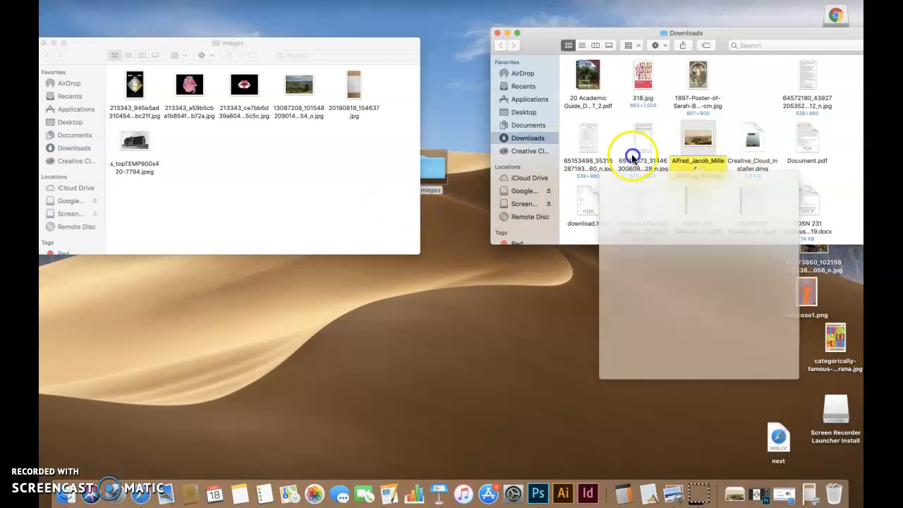
click(693, 307)
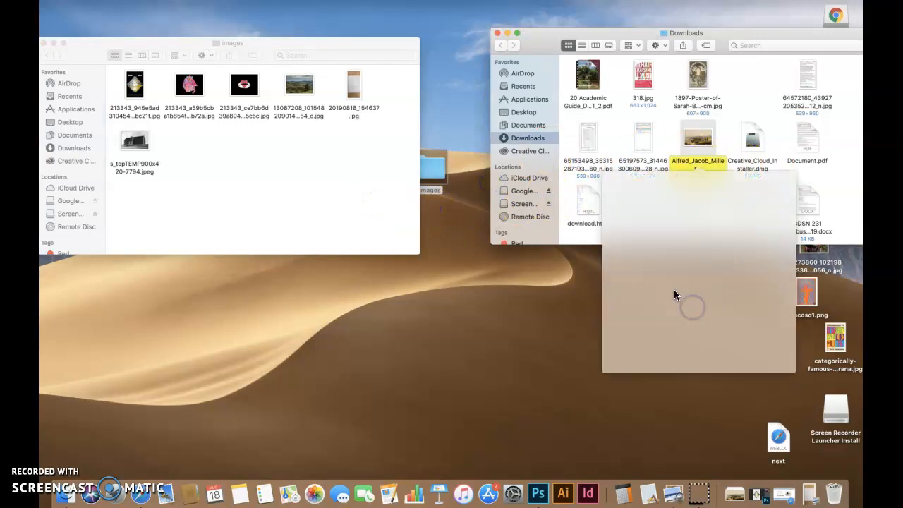
click(510, 322)
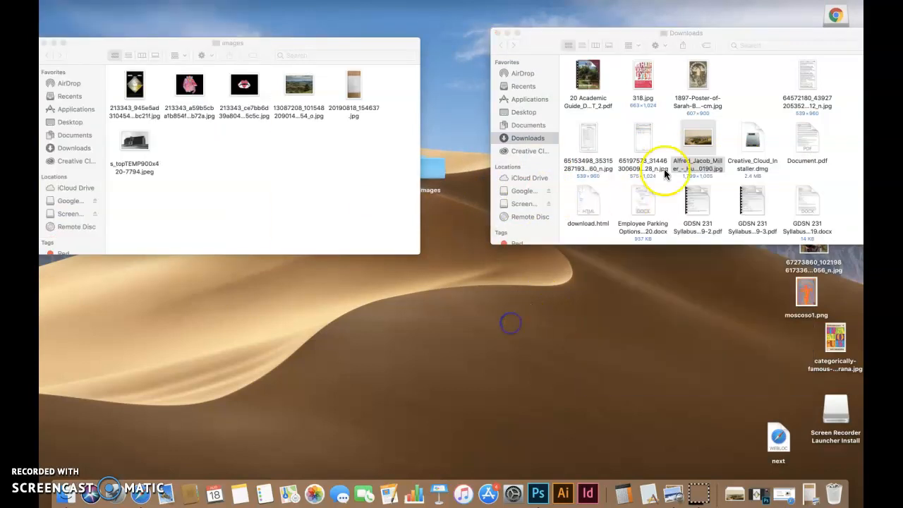
drag(695, 150, 350, 200)
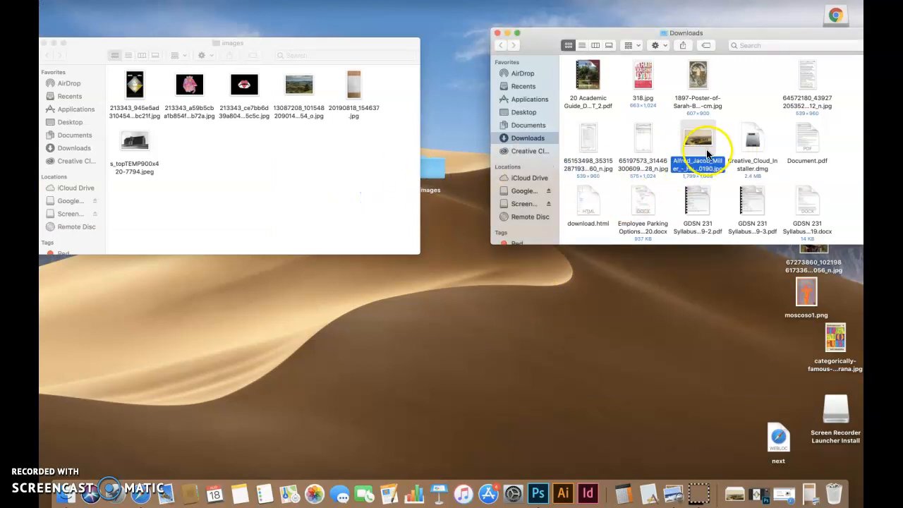
Display Downloads as a list and try again to move the Hunting Buffalo image into the images folder
click(582, 45)
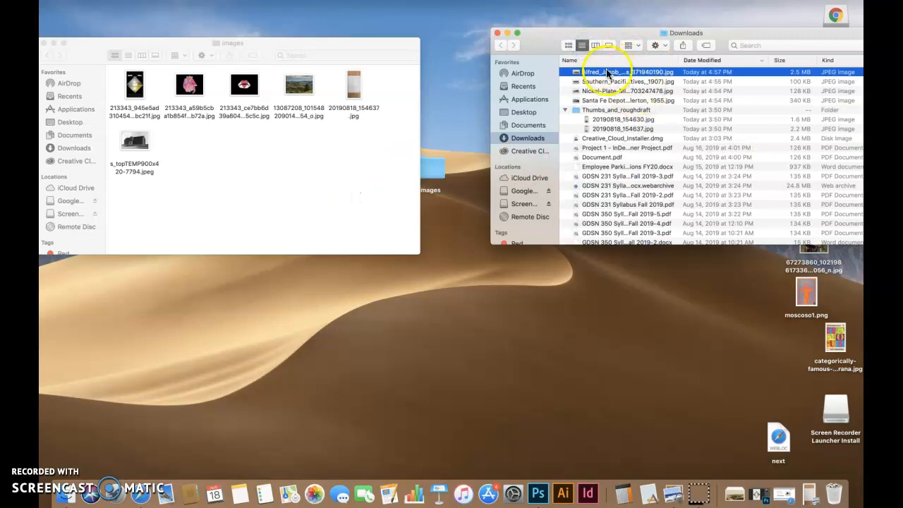
click(601, 73)
click(252, 168)
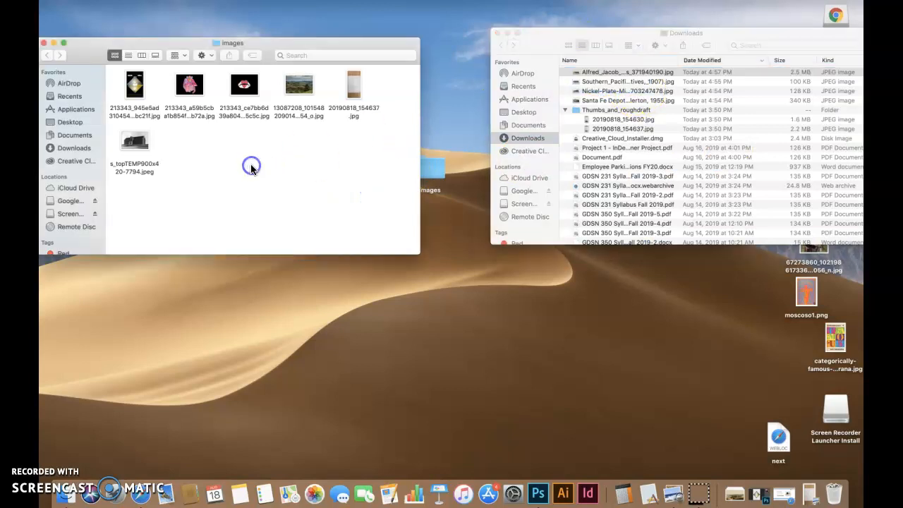
click(597, 71)
drag(597, 71, 302, 187)
drag(318, 232, 835, 487)
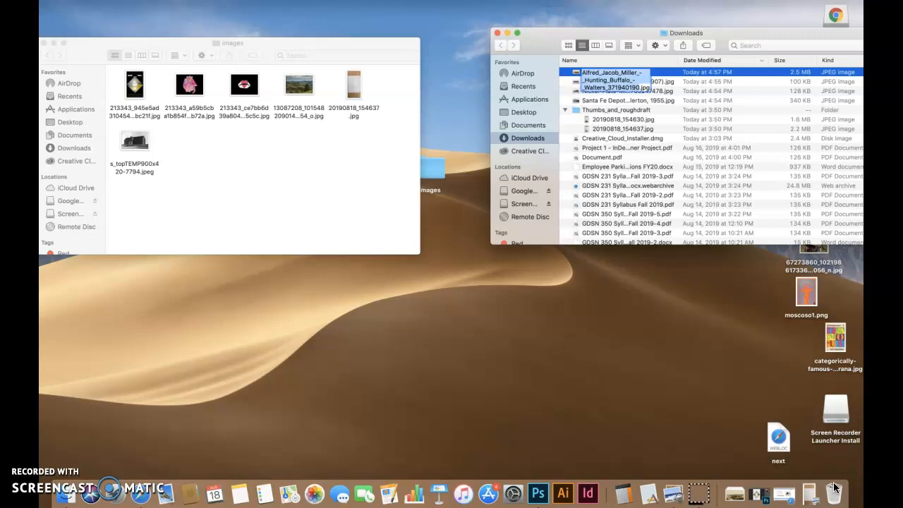
click(659, 386)
Select the four newest JPEGs in Downloads, from Santa Fe Depot up to Alfred_Jacob_Miller, and move them into the images folder
click(580, 121)
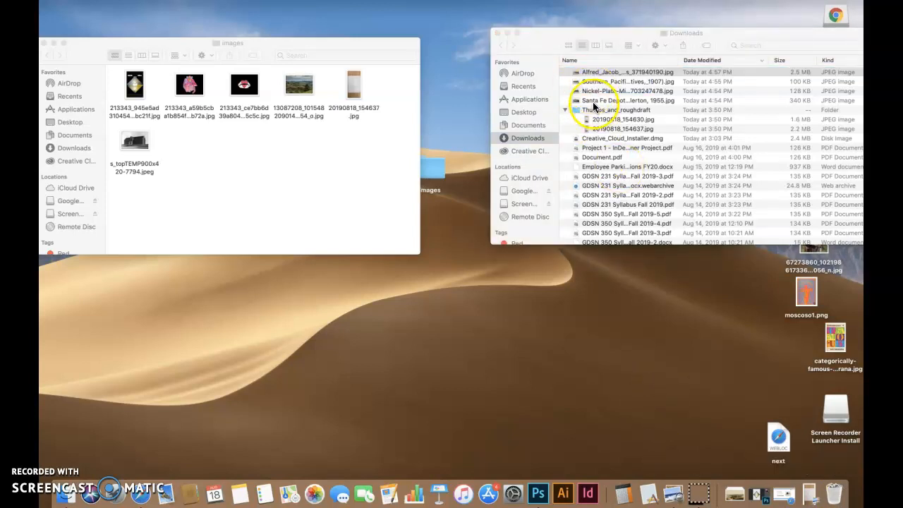
click(592, 105)
click(594, 101)
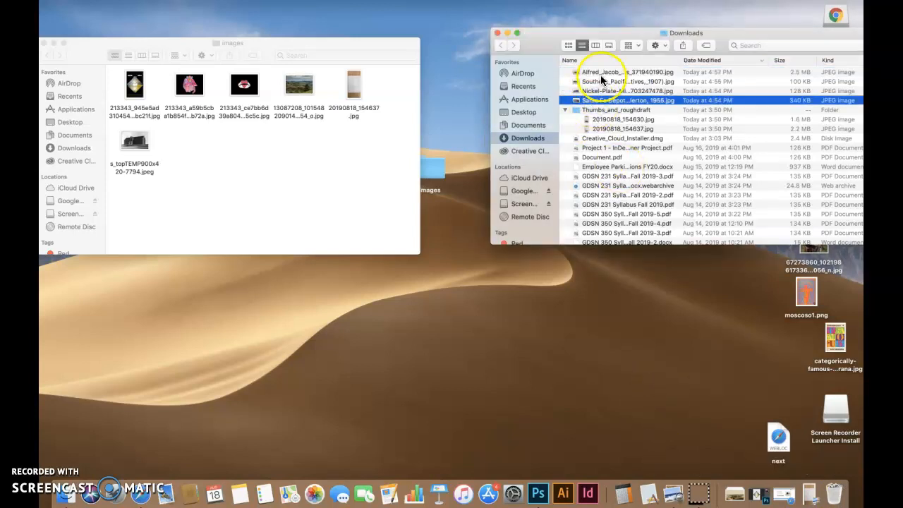
shift+click(600, 73)
drag(596, 86, 330, 182)
click(443, 71)
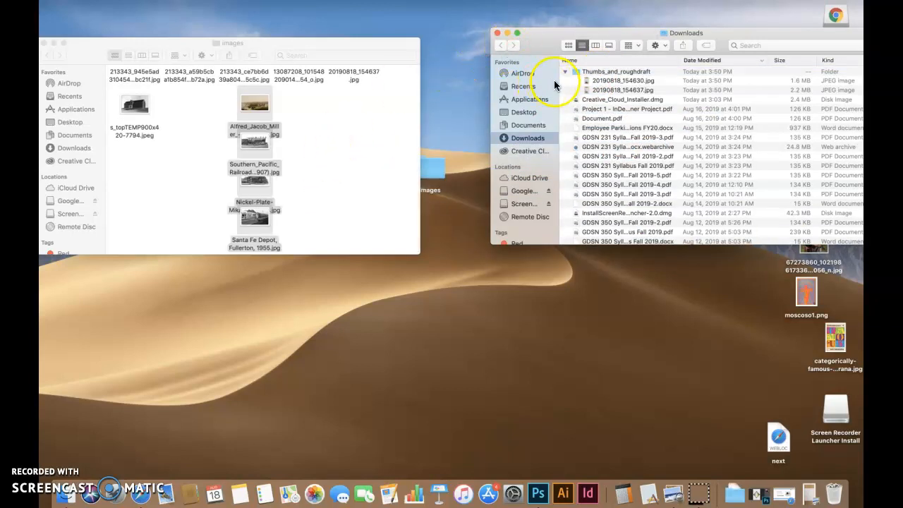
Move the Thumbs_and_roughdraft folder from Downloads into the images folder and place it below s_topTEMP900x420-7794.jpeg
drag(603, 75, 369, 133)
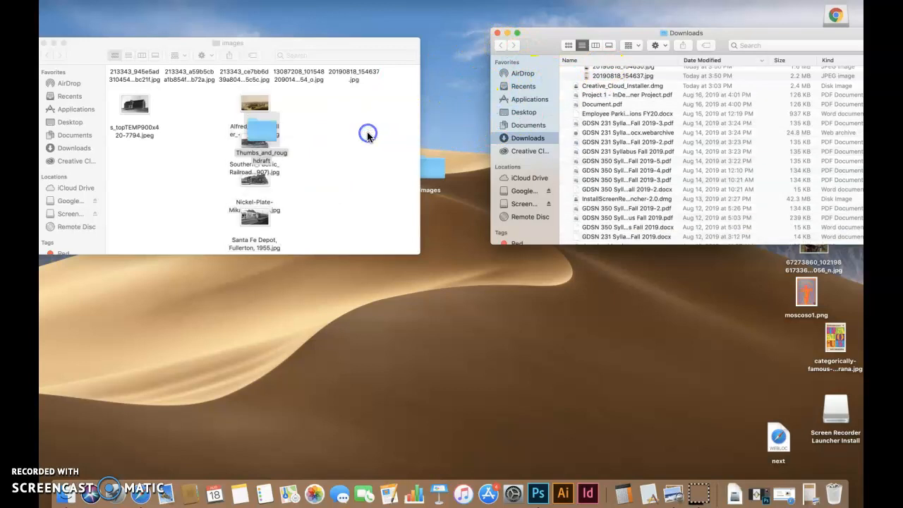
click(272, 130)
drag(271, 130, 143, 194)
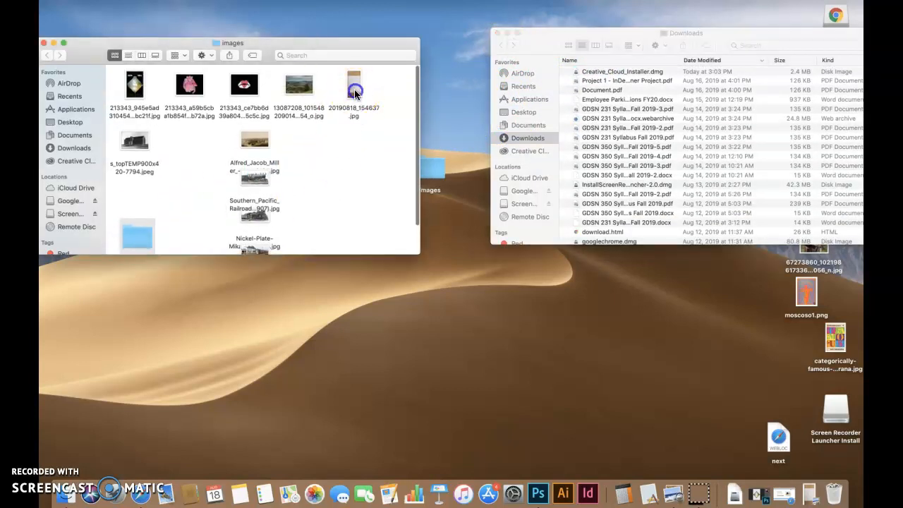
Preview the loose copy of 20190818_154637.jpg in the images folder and move it to the Trash
click(355, 94)
key(space)
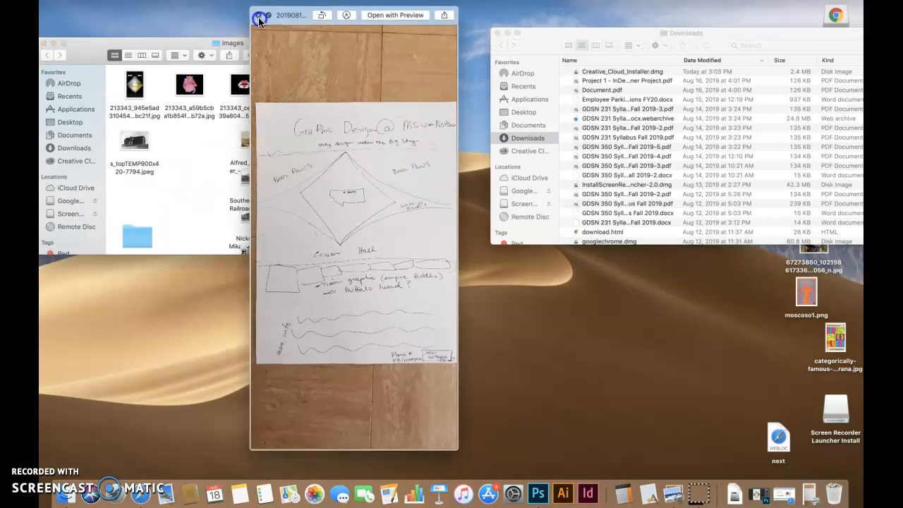
click(259, 16)
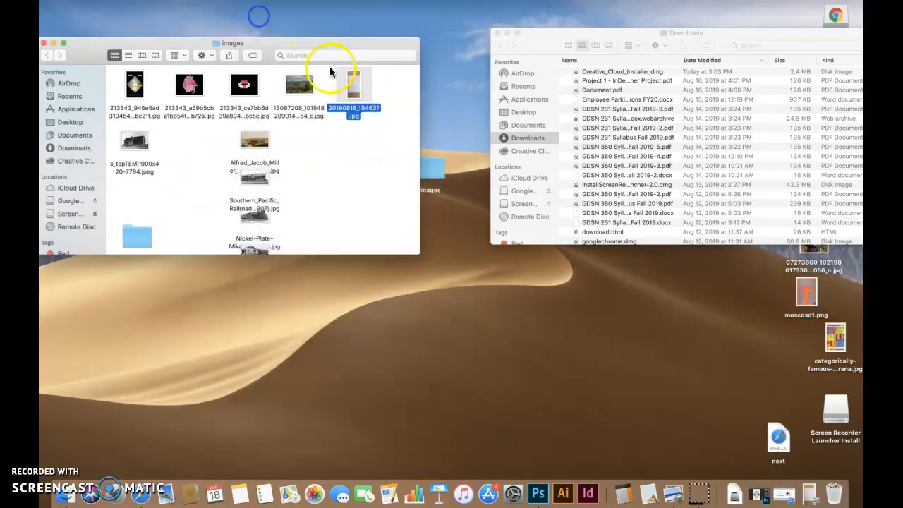
right_click(363, 98)
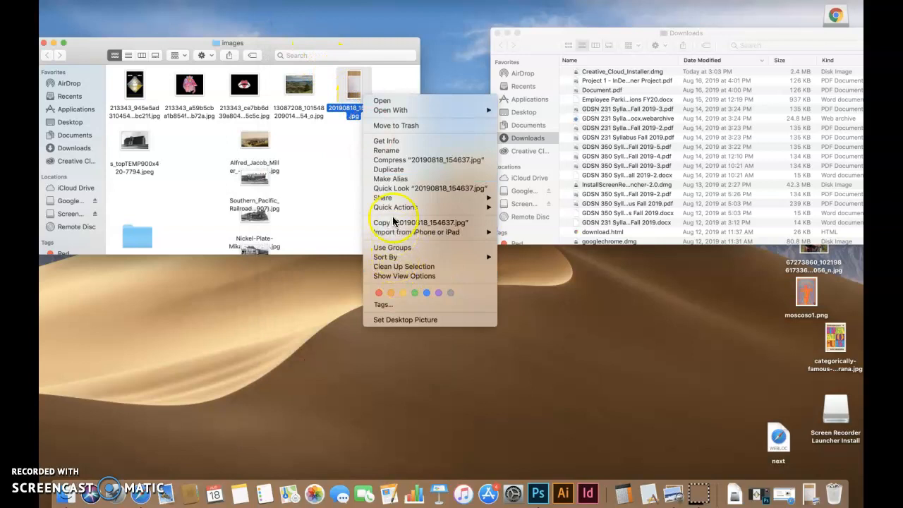
mouse_move(392, 202)
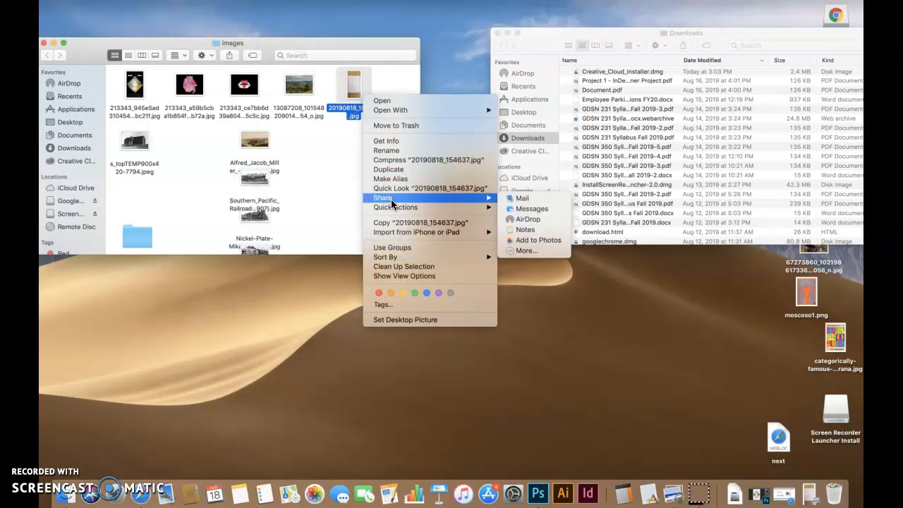
click(403, 125)
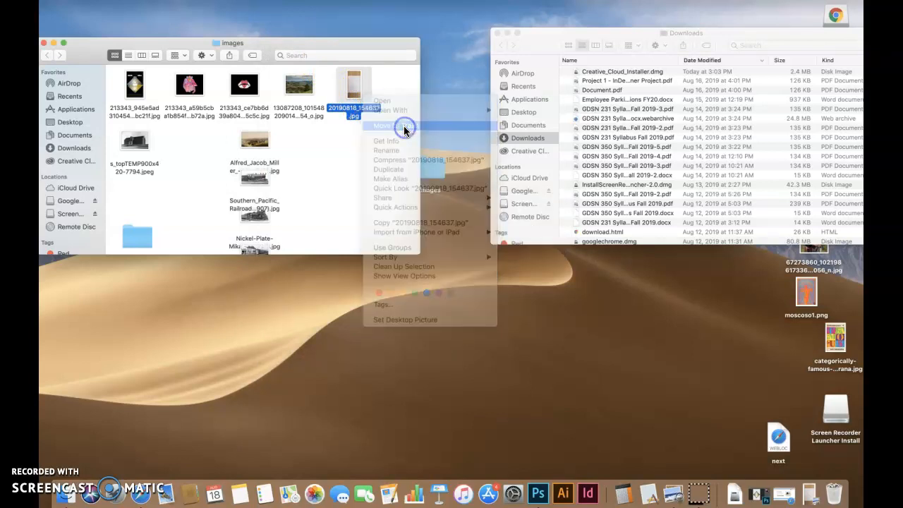
Check the contents of the Thumbs_and_roughdraft folder, then close the images and Downloads windows
double_click(136, 237)
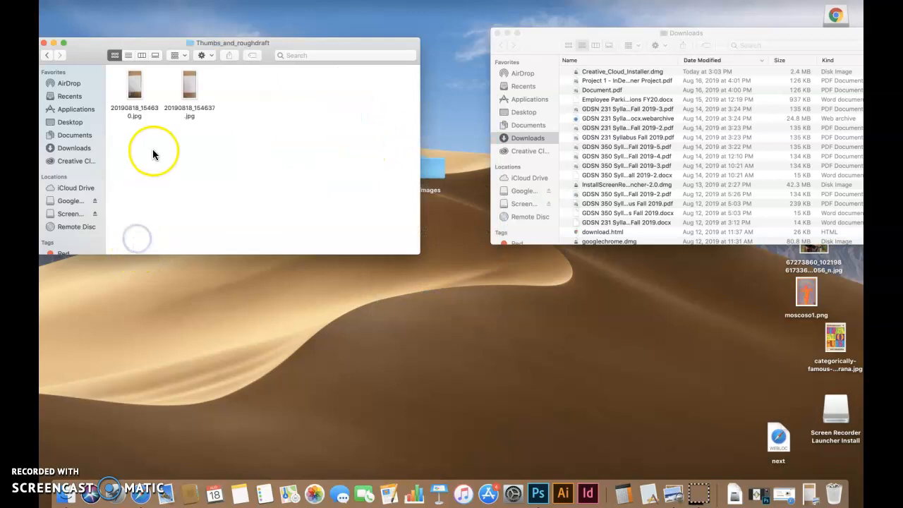
click(46, 55)
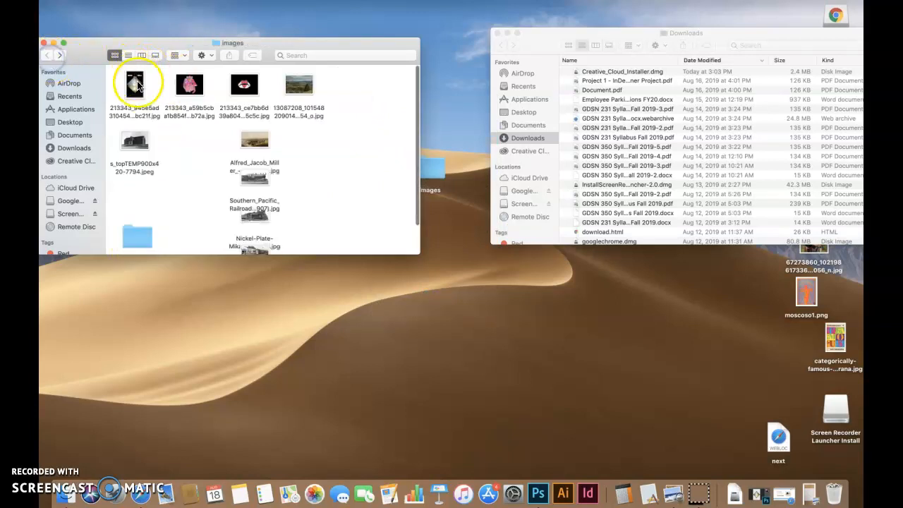
click(43, 43)
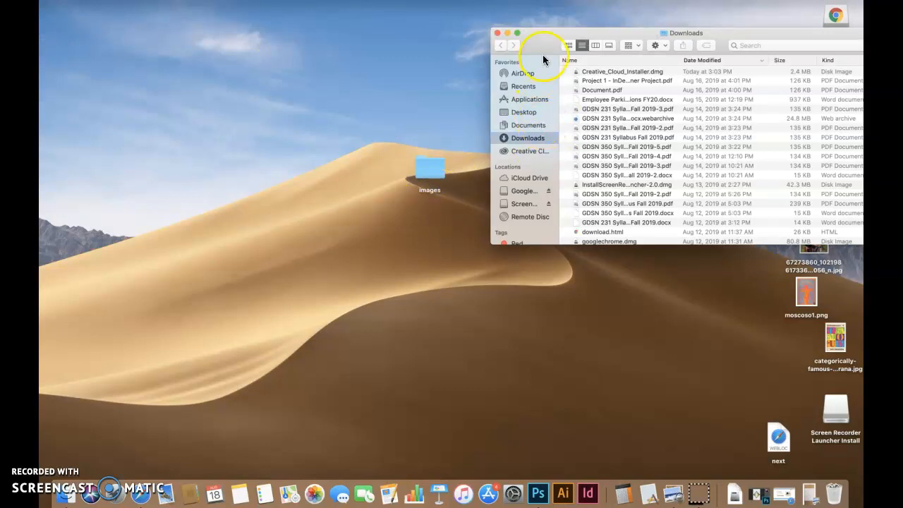
click(498, 32)
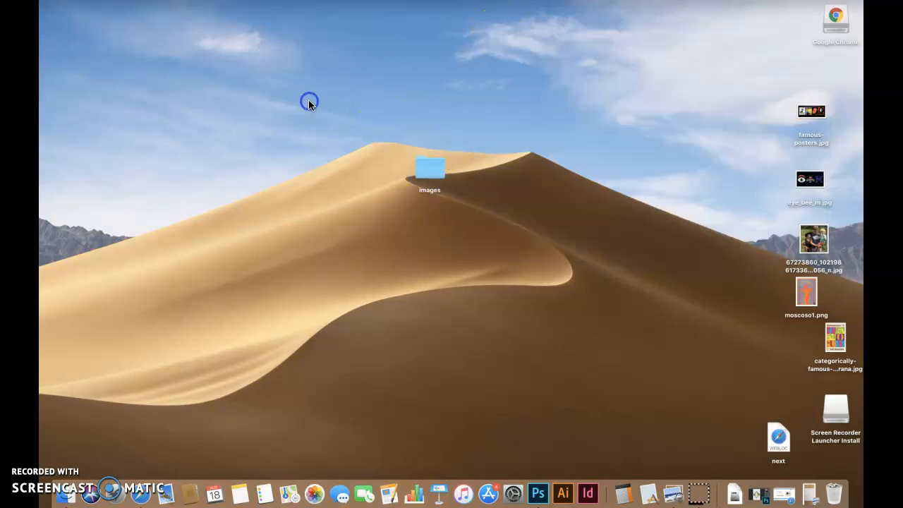
Open a new Finder window and go to the GDSN 350 InDesign Poster & Banner Project folder in Documents
click(98, 0)
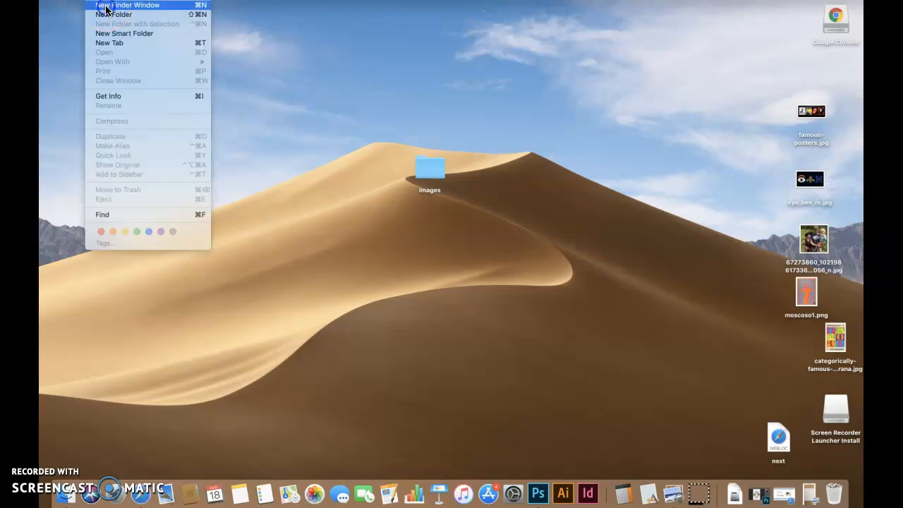
click(105, 5)
drag(490, 73, 725, 33)
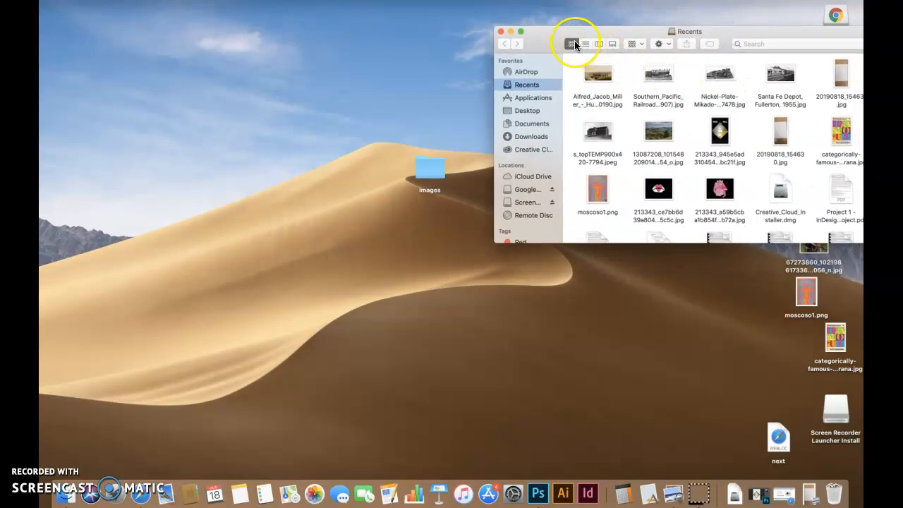
click(531, 125)
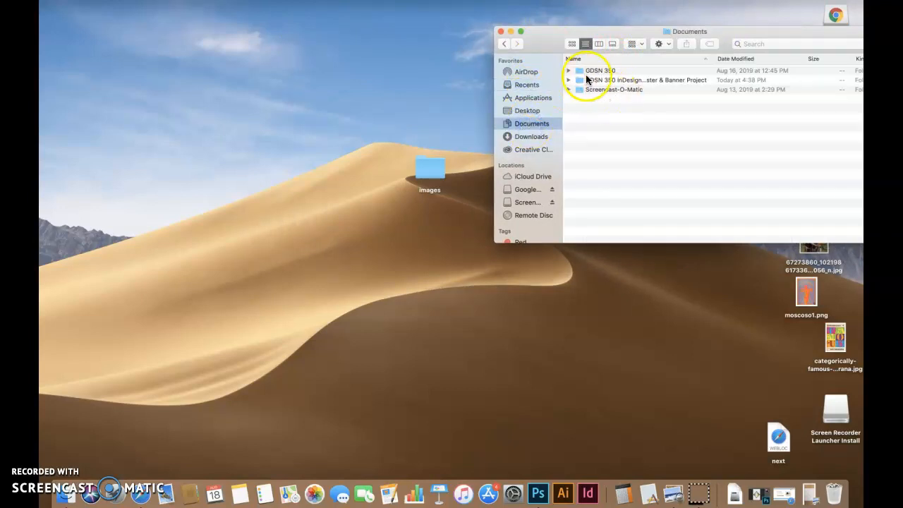
double_click(613, 79)
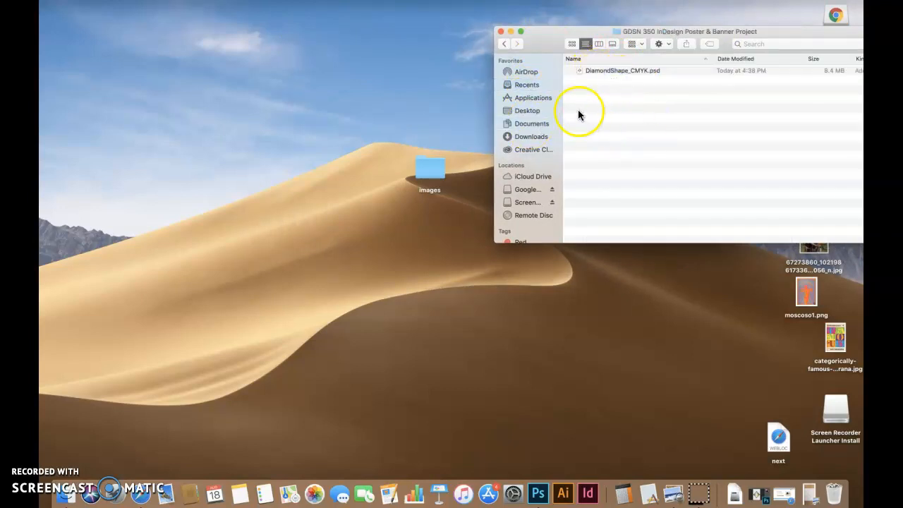
Preview the desktop images folder and move it into the GDSN 350 InDesign Poster & Banner Project folder
click(429, 168)
key(space)
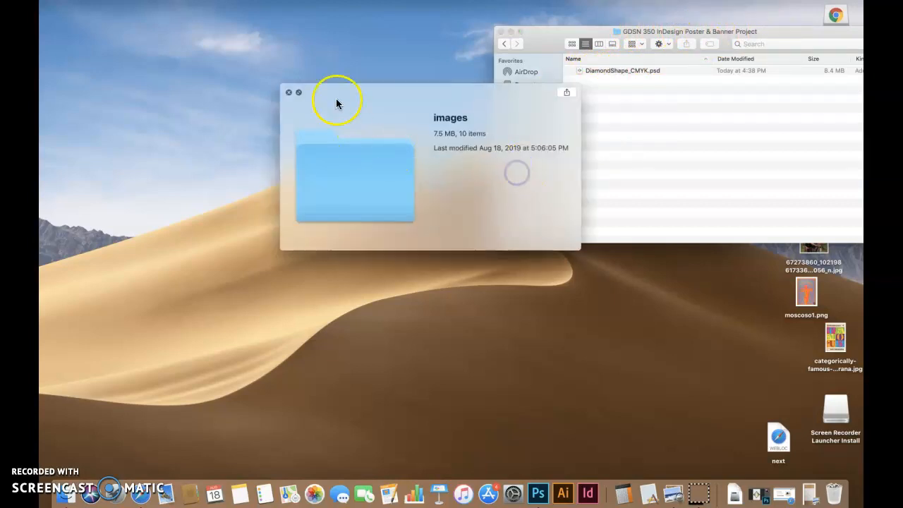
click(288, 93)
drag(429, 159, 690, 128)
drag(566, 33, 432, 57)
Go back to Documents, move the InDesign Poster & Banner Project folder into the GDSN 350 folder, and open GDSN 350
click(407, 82)
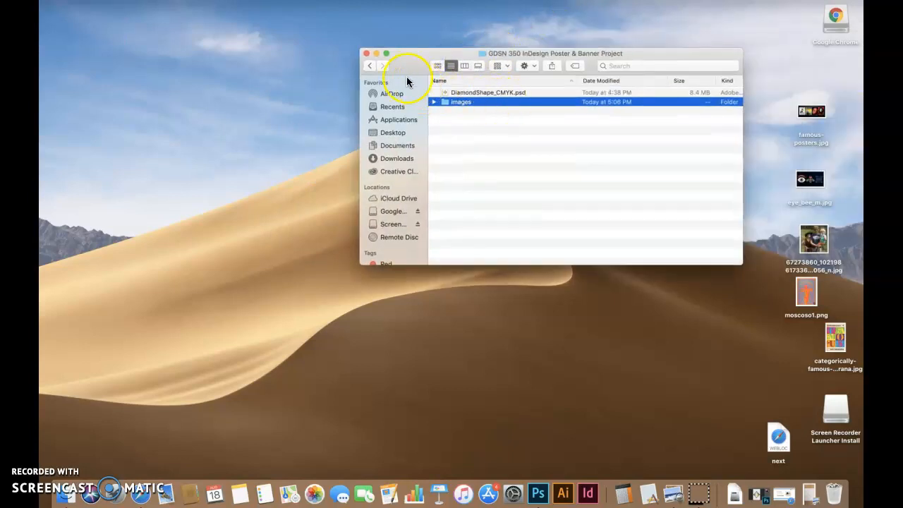
click(369, 65)
drag(478, 101, 460, 92)
click(462, 94)
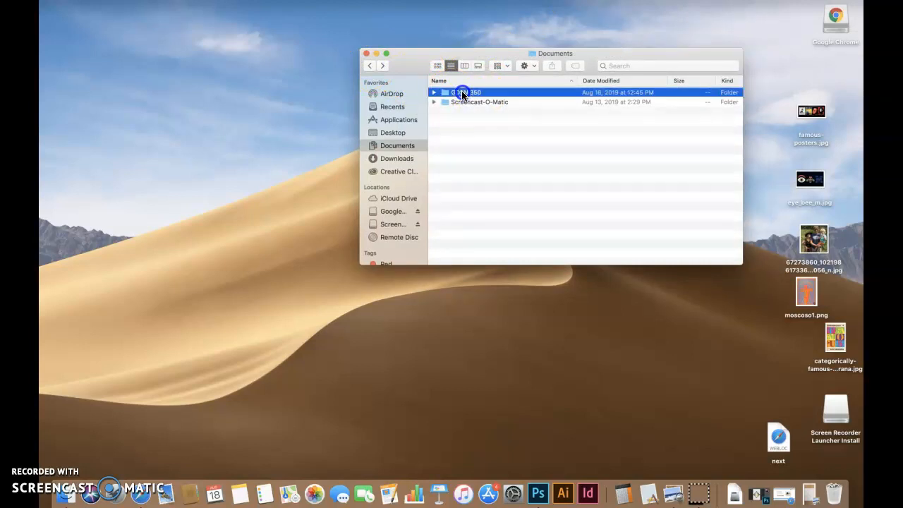
double_click(462, 94)
Rename the project folder to "InDesign Poster & Banner Project" by removing the GDSN 350 prefix
click(471, 95)
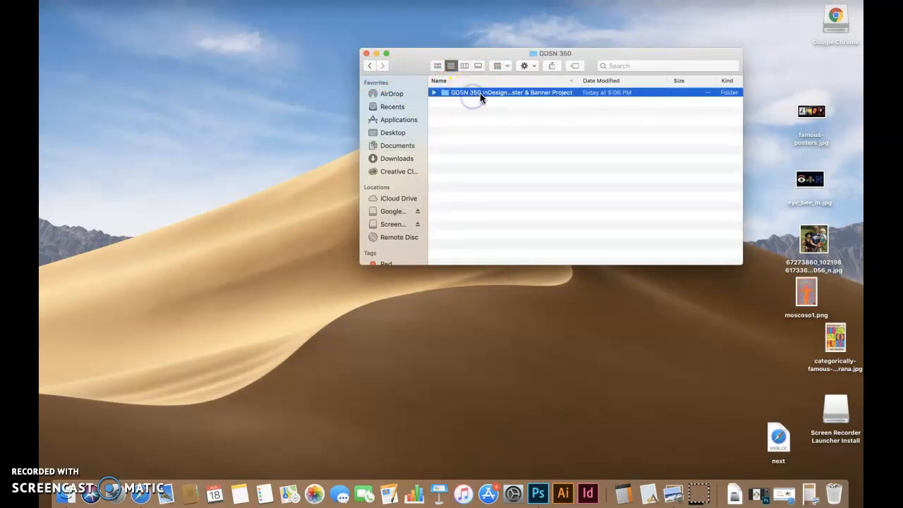
click(481, 94)
click(481, 92)
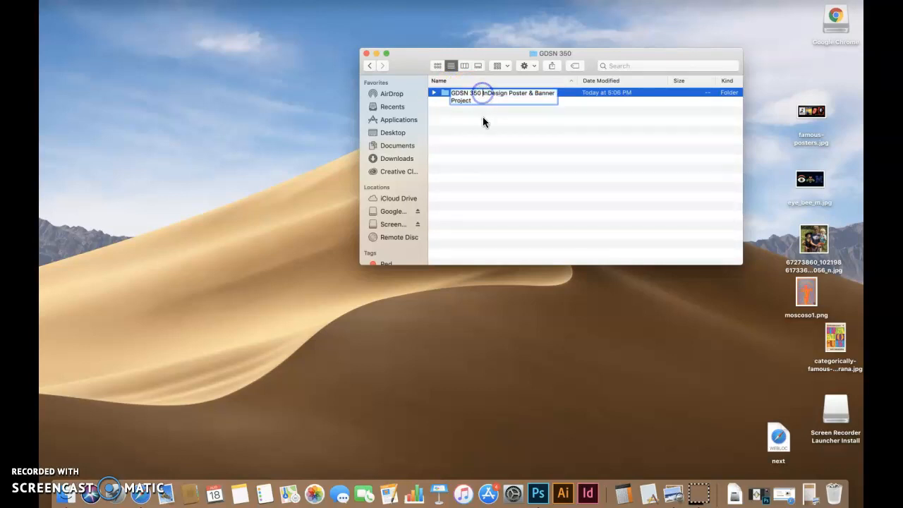
key(BackSpace)
key(BackSpace)
key(BackSpace)
key(BackSpace)
key(BackSpace)
key(BackSpace)
key(BackSpace)
key(BackSpace)
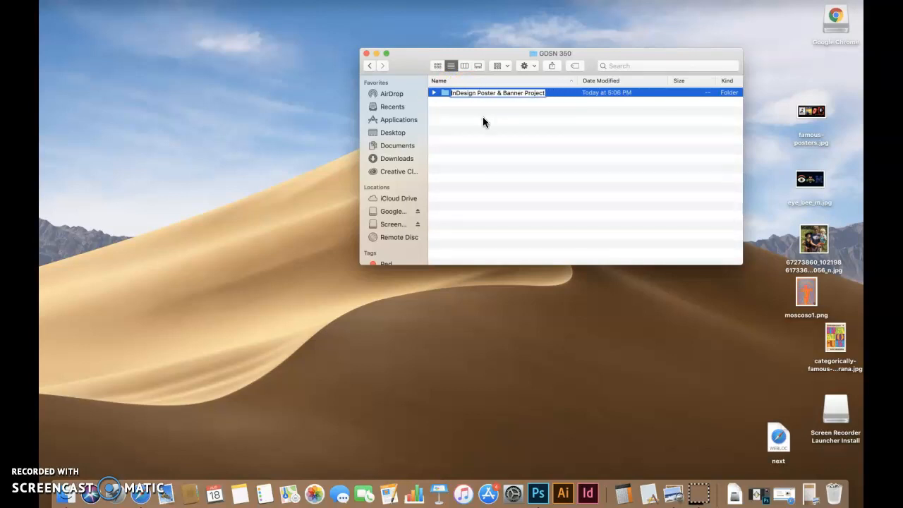
Show the folders in column view and move DiamondShape_CMYK.psd into the project's images folder
click(463, 66)
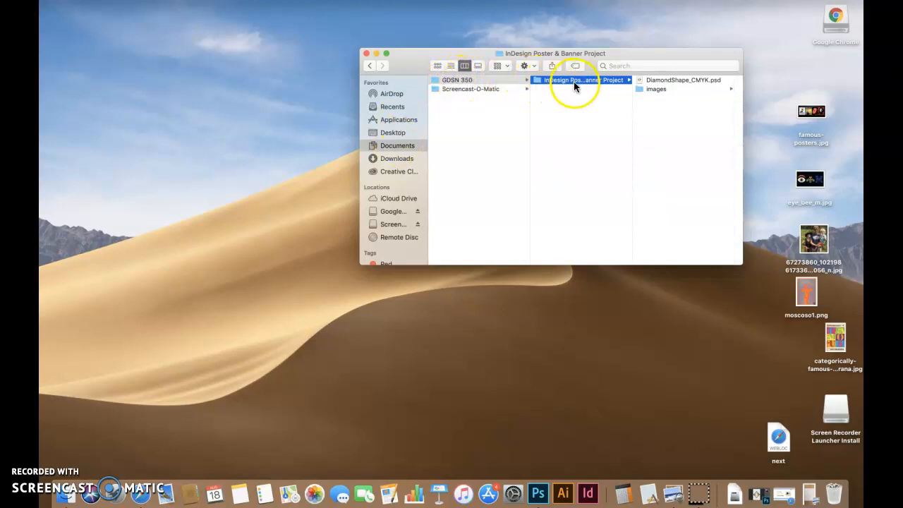
click(654, 81)
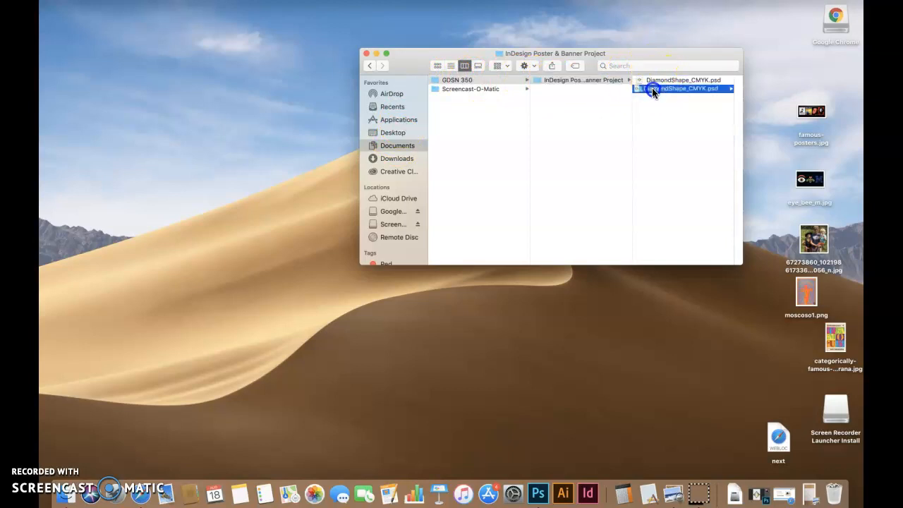
drag(652, 87, 651, 89)
click(544, 80)
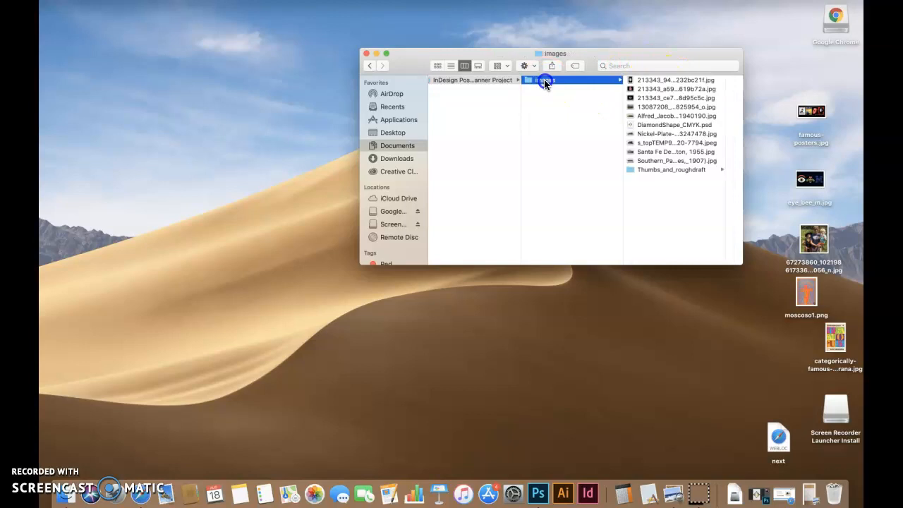
Look through the previews of the files in the images folder one by one
click(656, 81)
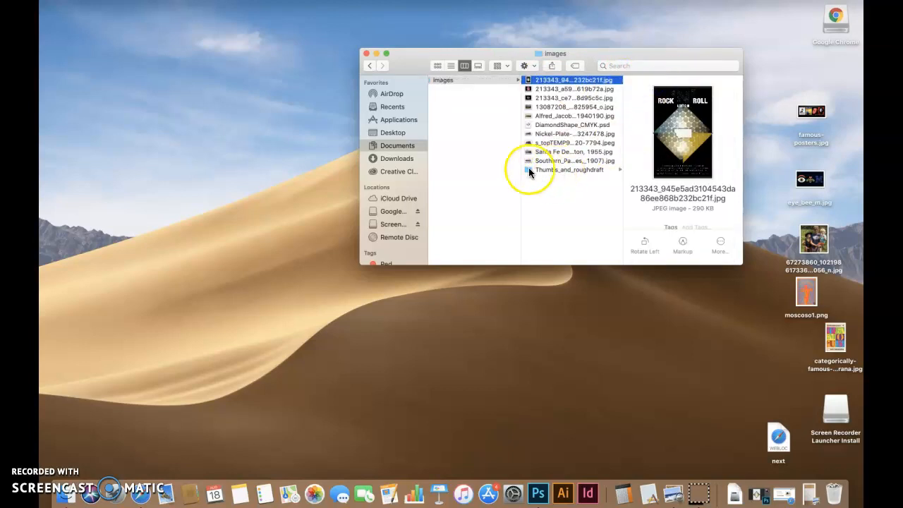
scroll(491, 182, left, 5)
scroll(491, 182, right, 3)
click(682, 89)
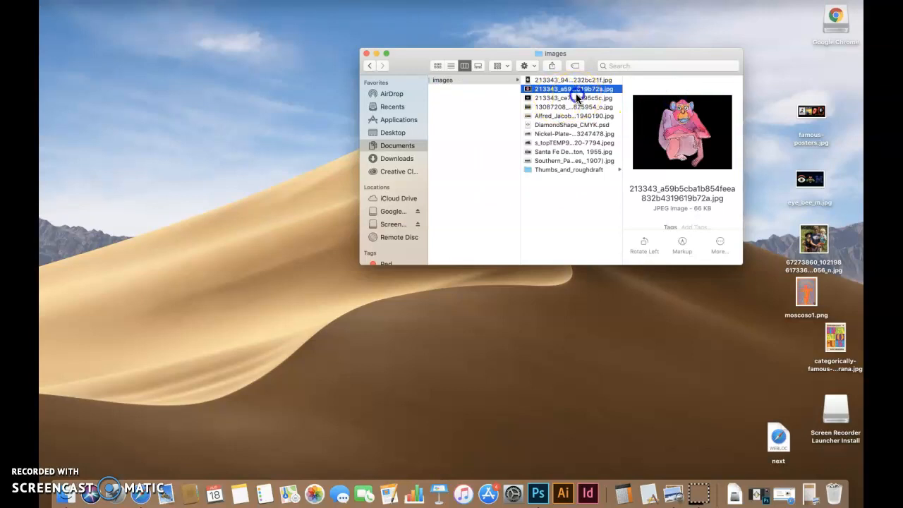
click(573, 98)
click(564, 107)
click(553, 99)
click(554, 90)
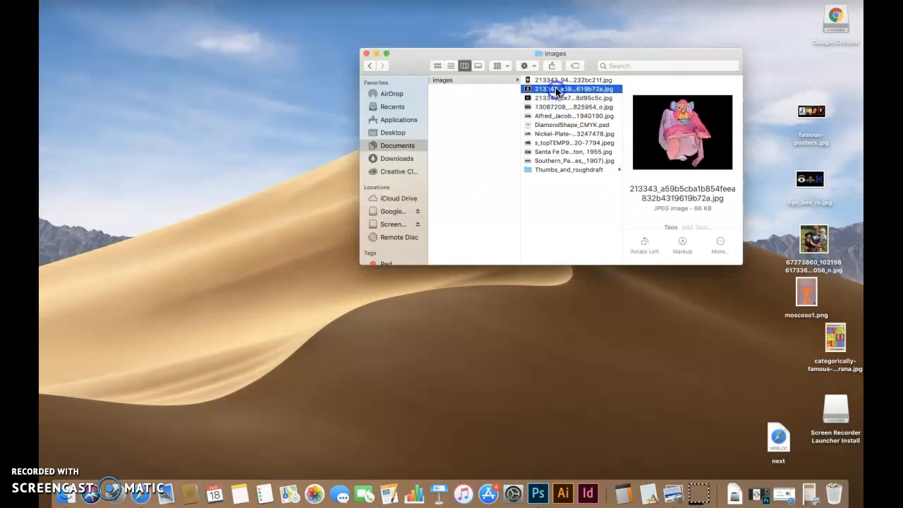
click(557, 81)
key(Down)
key(Down)
key(Down)
key(Down)
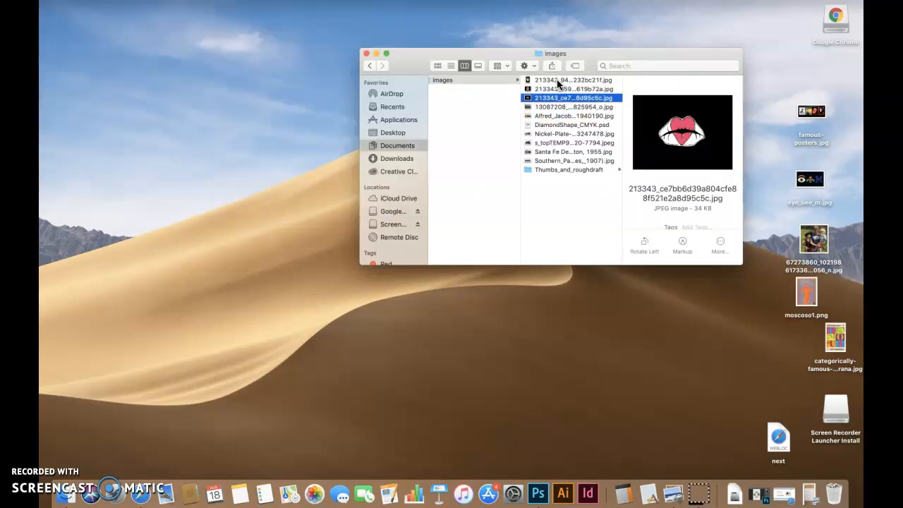
key(Down)
key(Down)
key(Down)
key(Down)
key(Down)
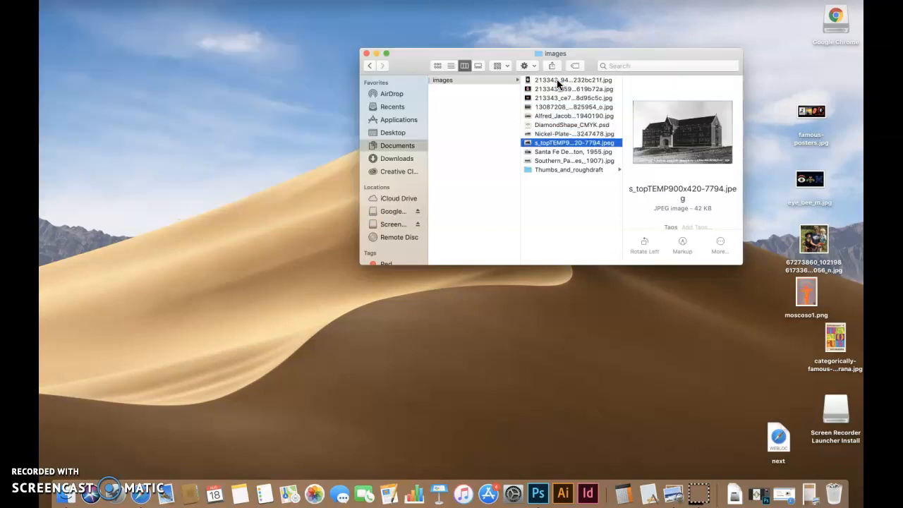
key(Up)
key(Up)
key(Up)
key(Up)
key(Up)
key(Up)
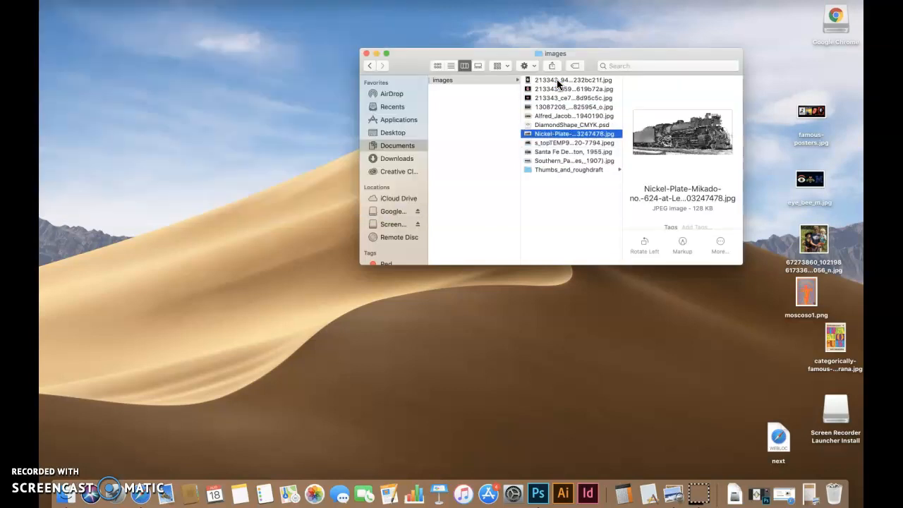
Preview the sketch photos in the Thumbs_and_roughdraft folder, return to the images folder, and close the window
scroll(474, 104, left, 5)
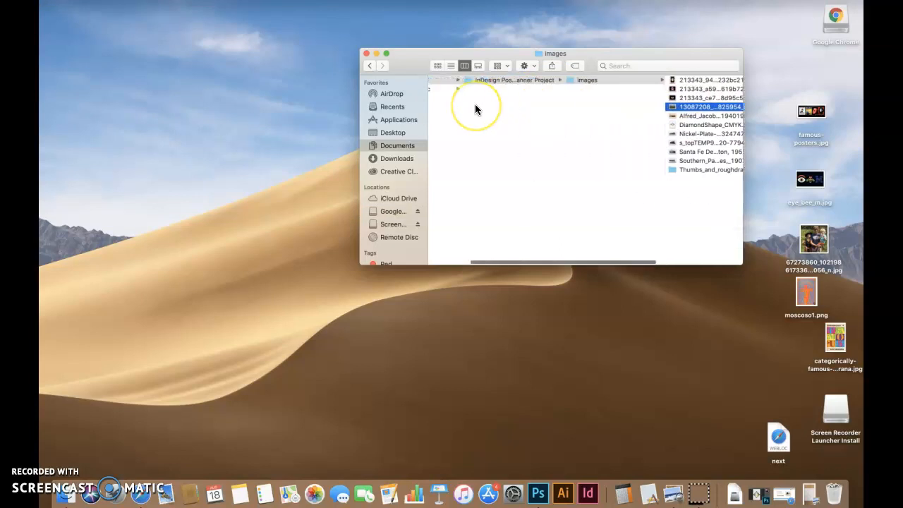
scroll(474, 103, right, 4)
click(620, 169)
click(657, 80)
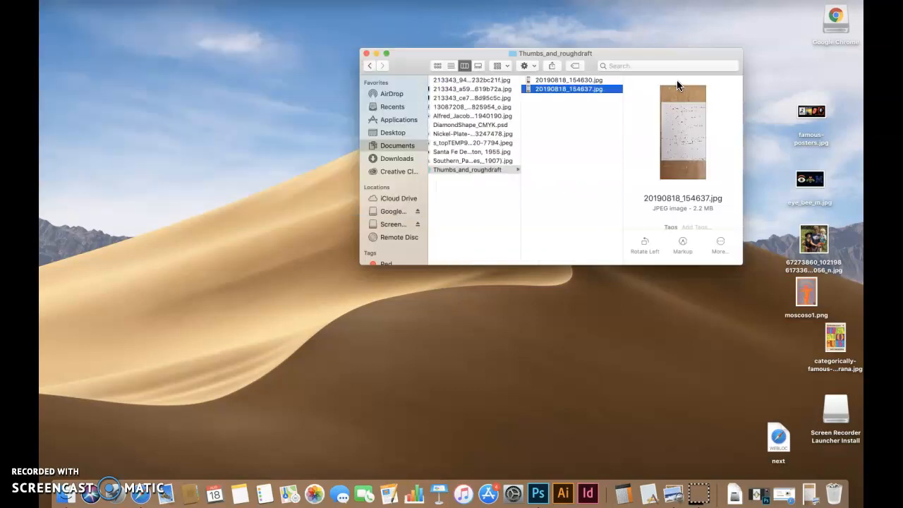
scroll(452, 209, left, 6)
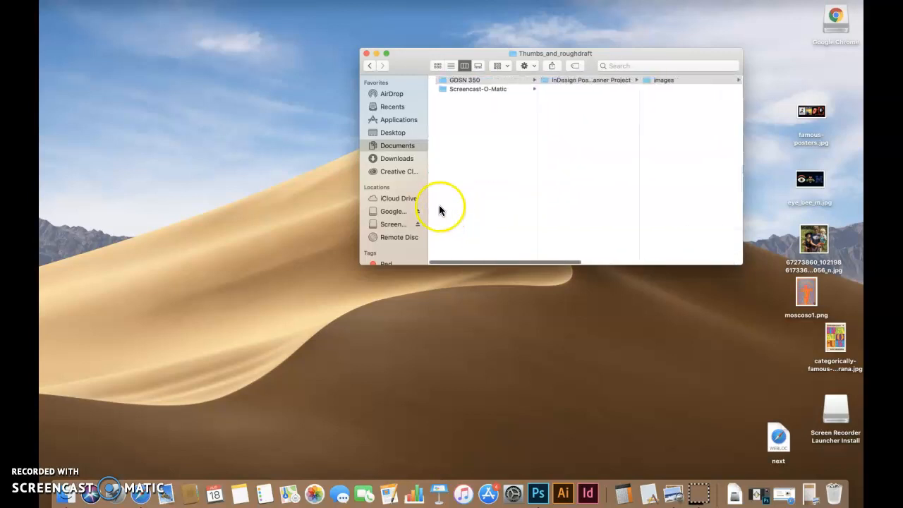
click(666, 82)
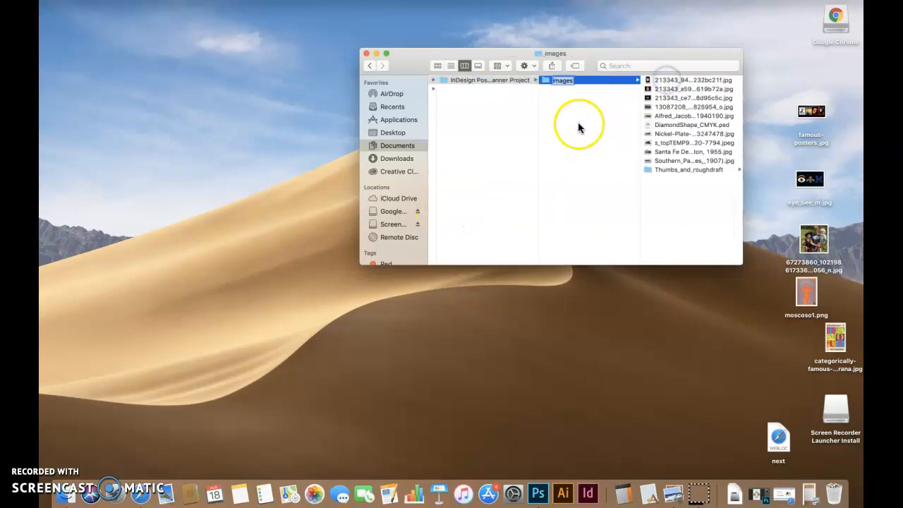
click(367, 54)
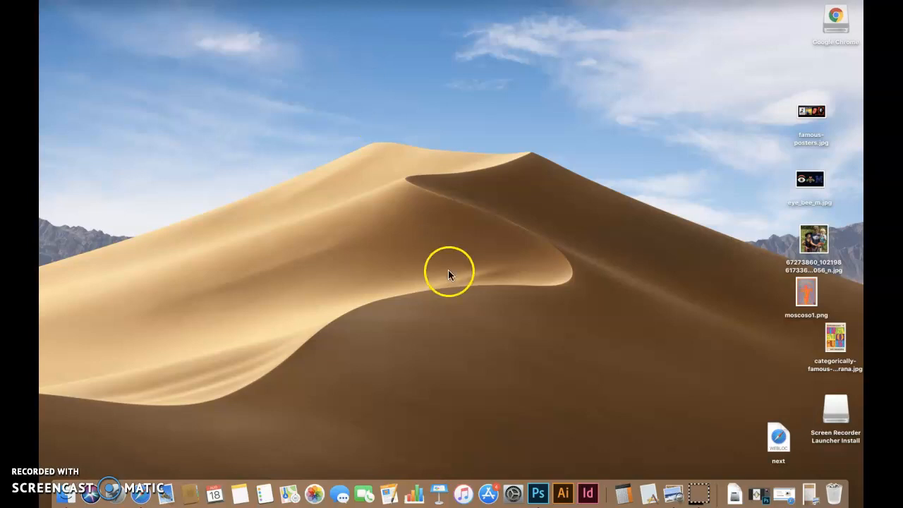
Launch Adobe InDesign 2019 and enlarge its window to fill the screen
click(589, 493)
click(586, 492)
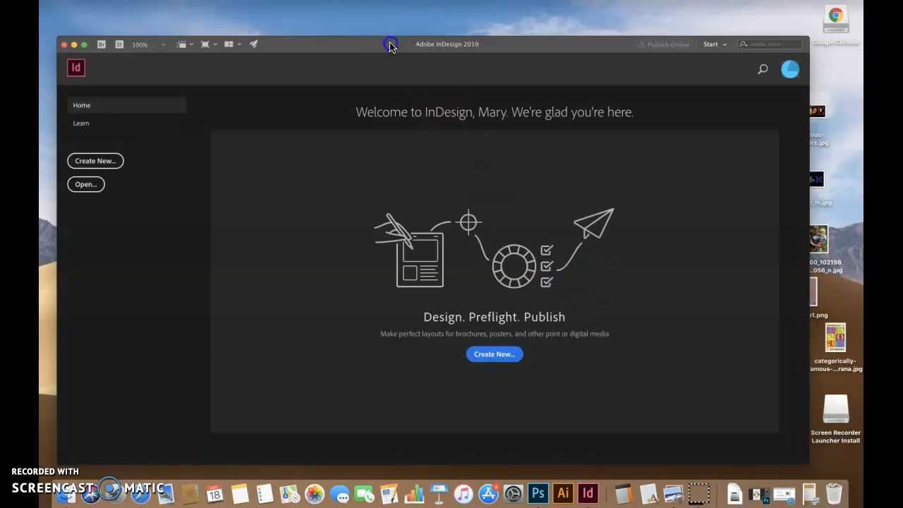
drag(389, 44, 384, 25)
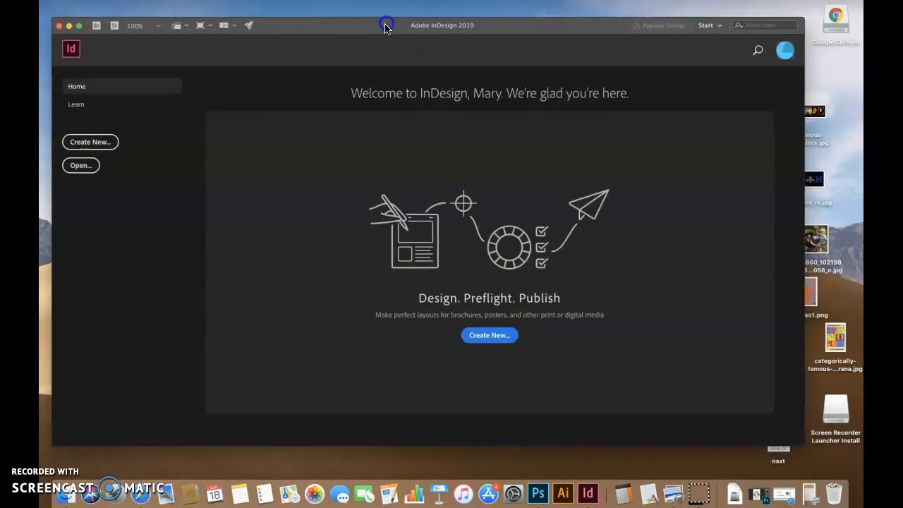
click(79, 30)
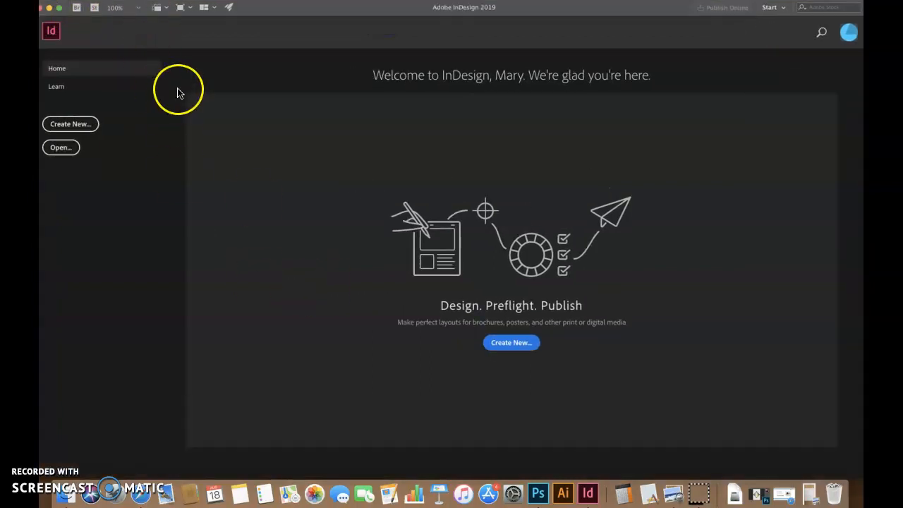
Start a new document and set its measurement units to inches
click(95, 3)
mouse_move(117, 6)
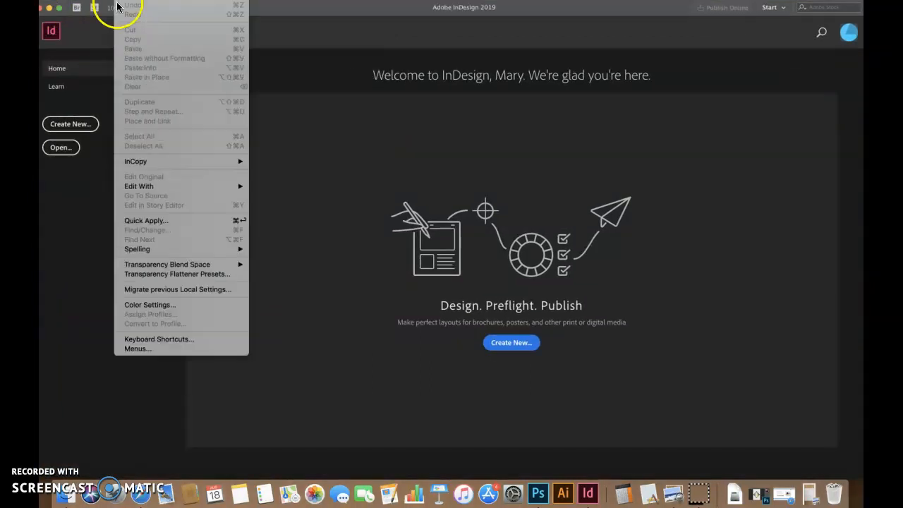
click(245, 7)
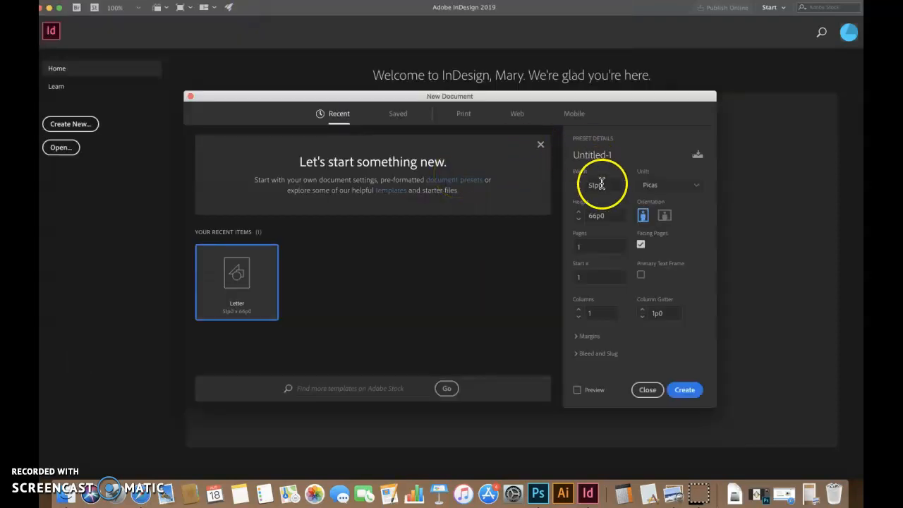
click(688, 194)
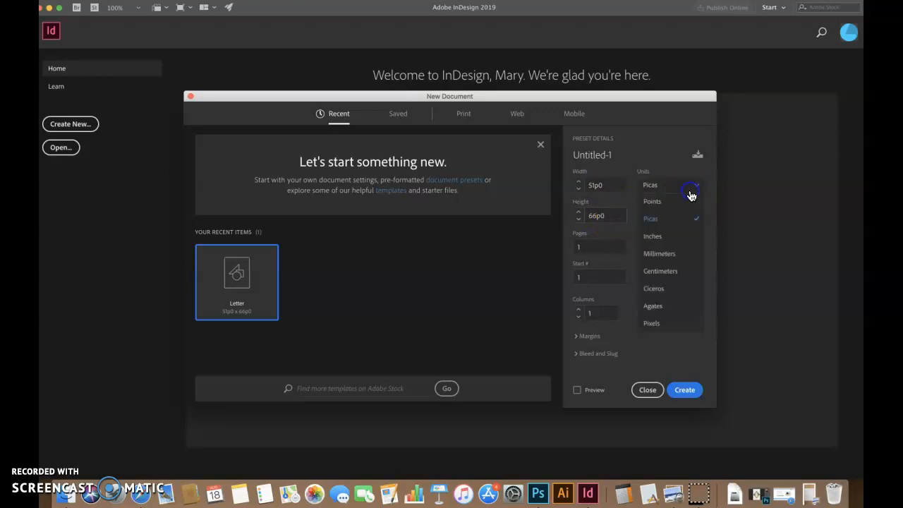
click(659, 236)
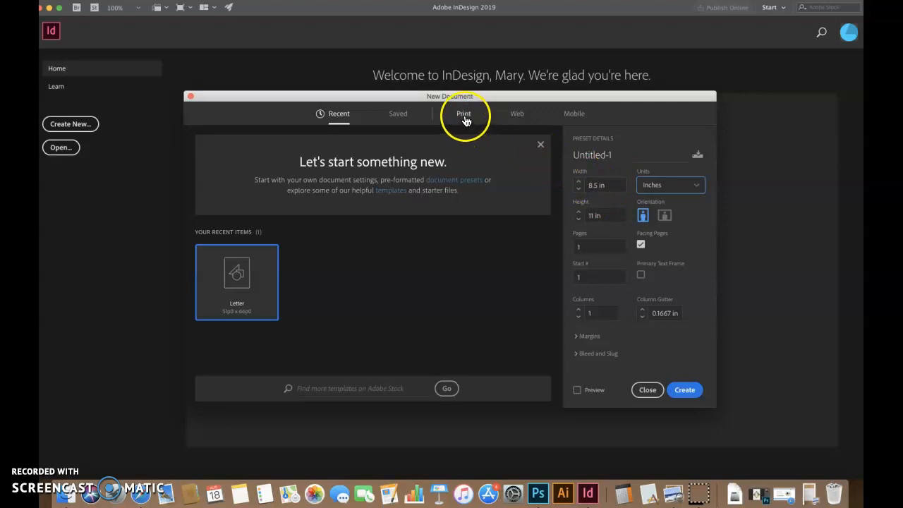
Create a print document from the Tabloid preset in inches, 11 in wide and 17 in high, in portrait orientation
click(574, 116)
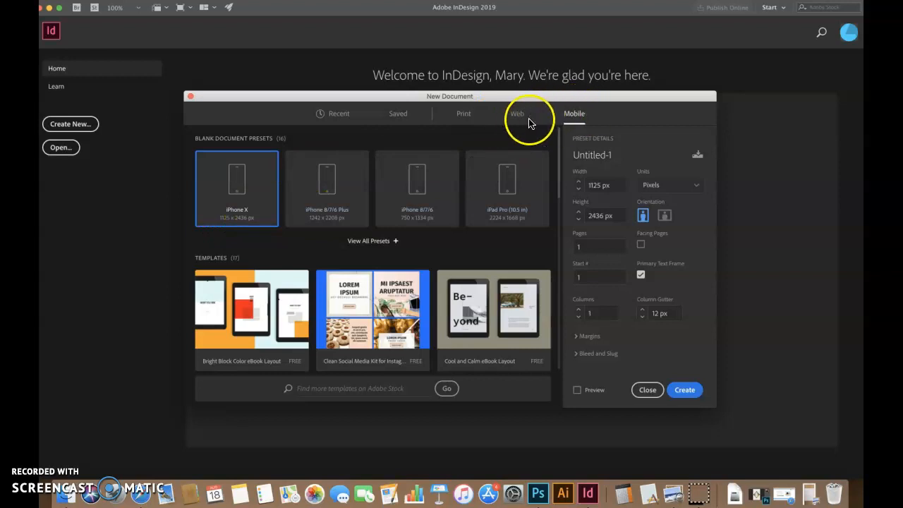
click(462, 114)
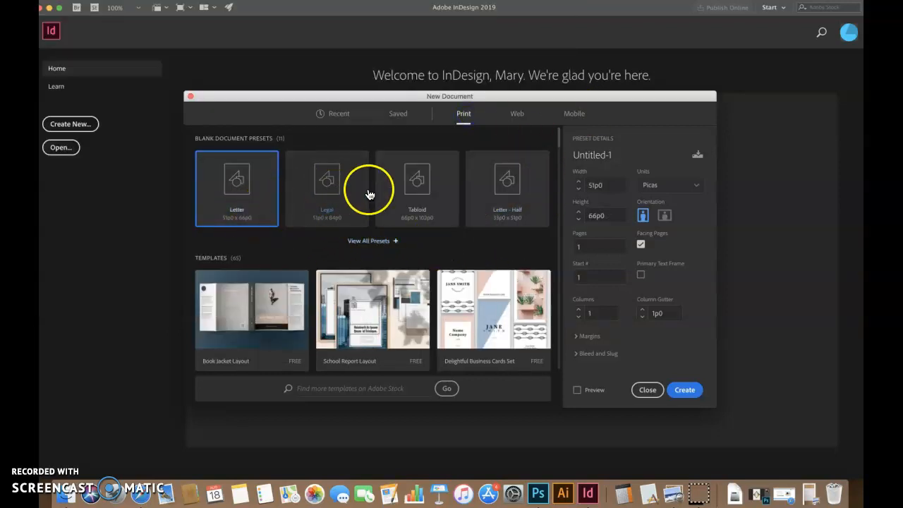
click(422, 220)
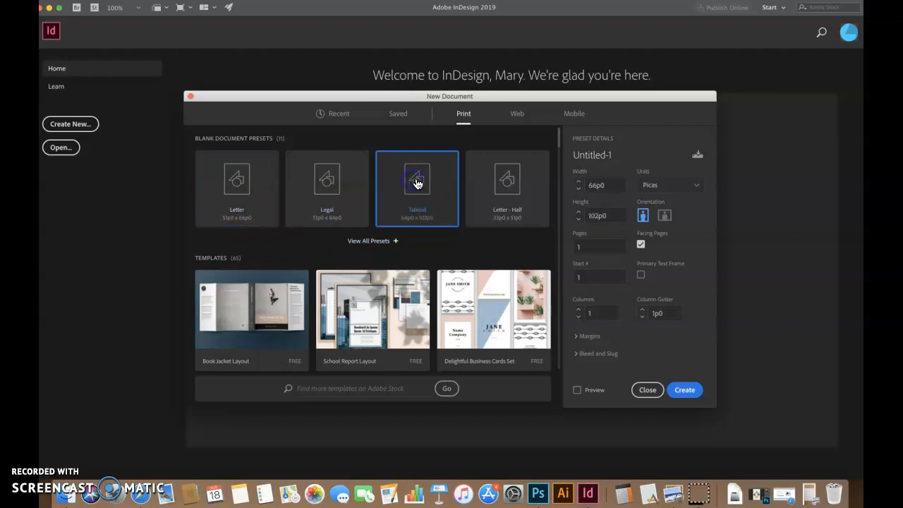
click(657, 187)
click(662, 239)
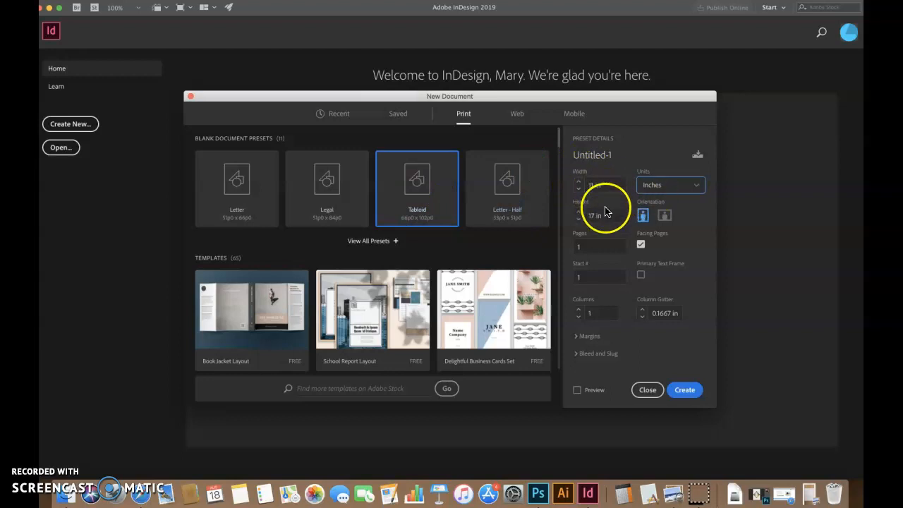
click(593, 188)
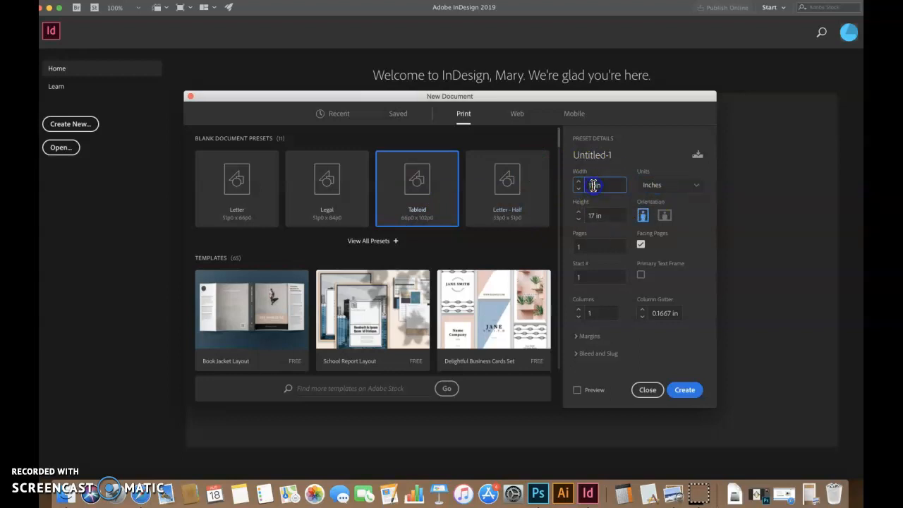
click(595, 216)
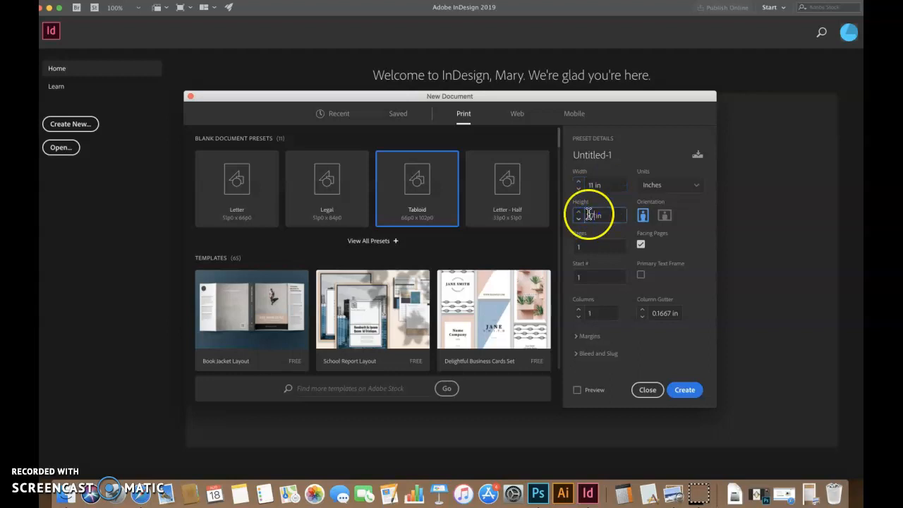
click(685, 390)
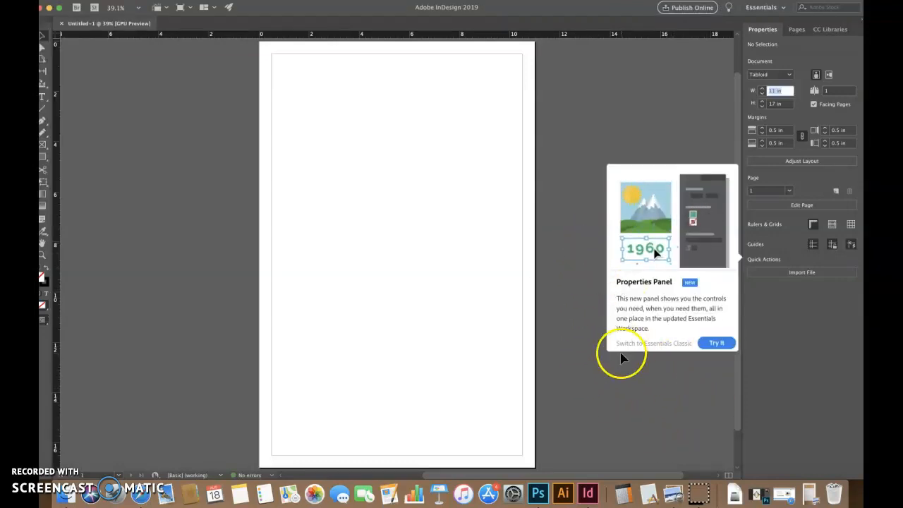
Undock the Tools panel from the window edge and close it
click(654, 118)
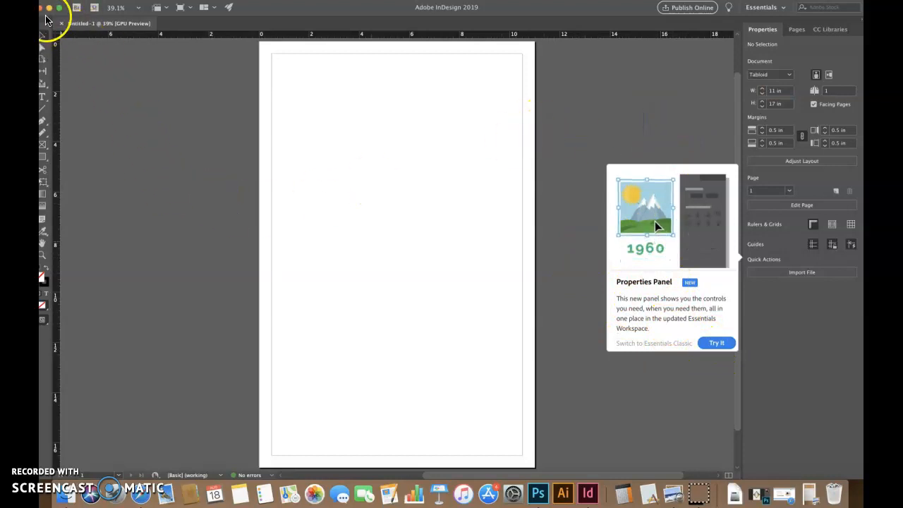
drag(47, 24, 60, 28)
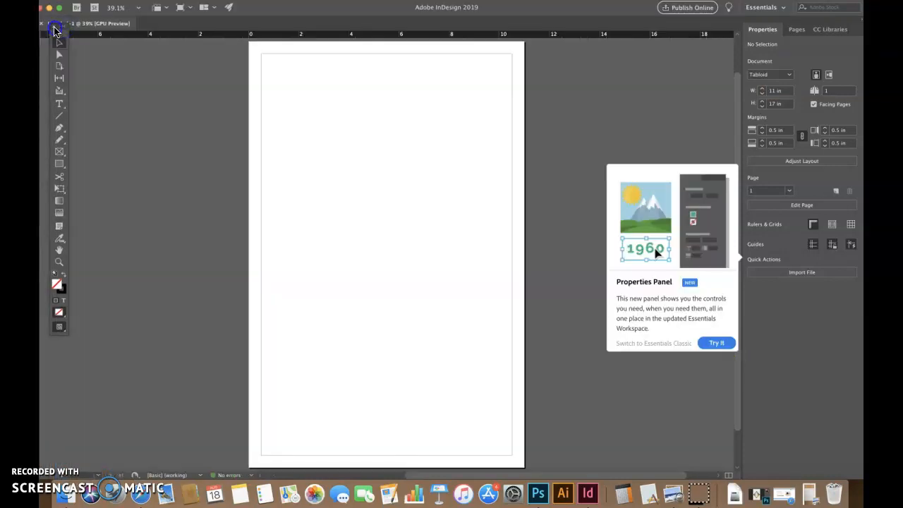
click(54, 29)
click(138, 98)
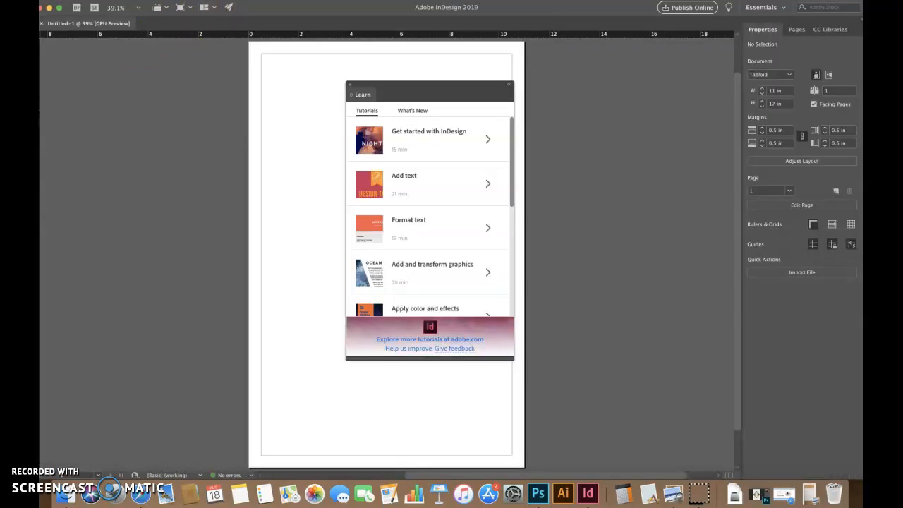
click(288, 1)
click(193, 81)
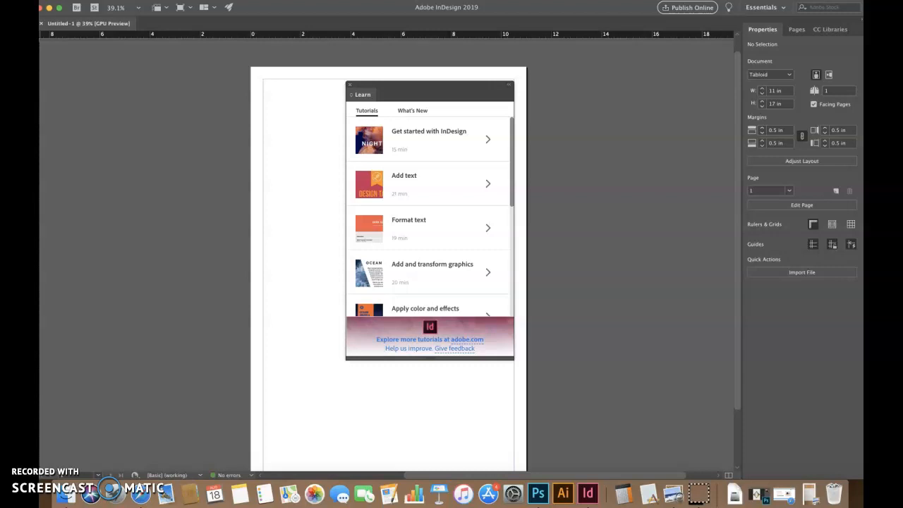
Show the Tools panel again and switch it to a two-column layout
click(103, 1)
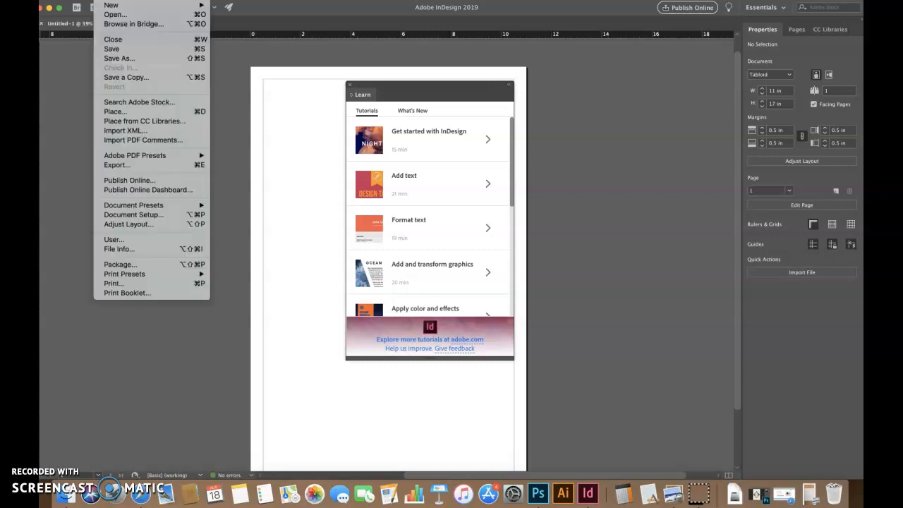
mouse_move(150, 1)
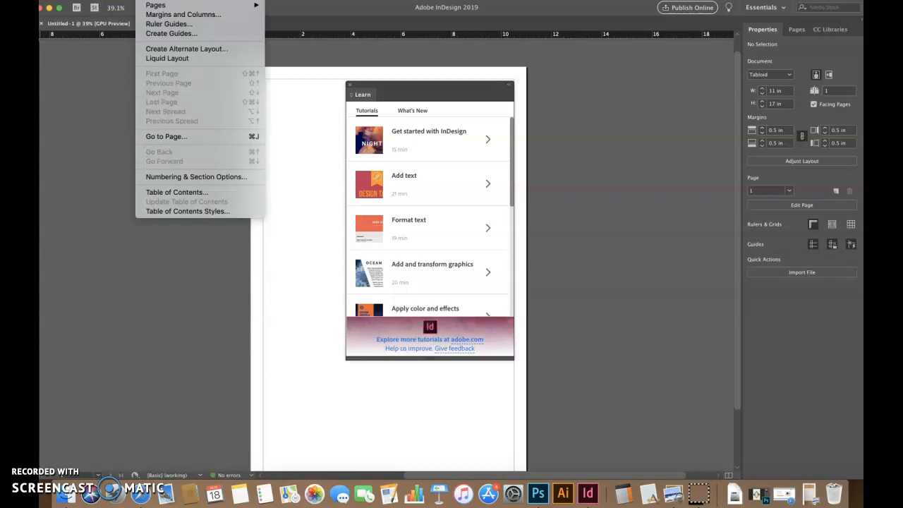
mouse_move(286, 0)
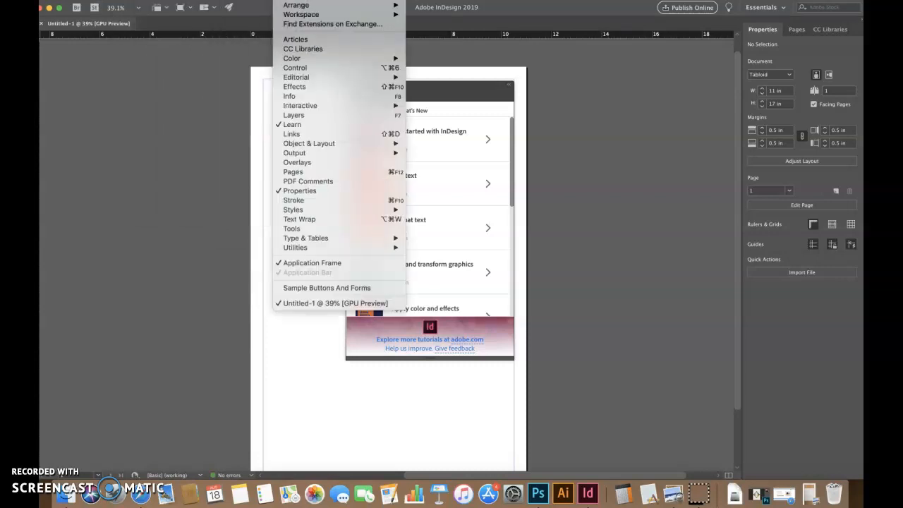
click(297, 228)
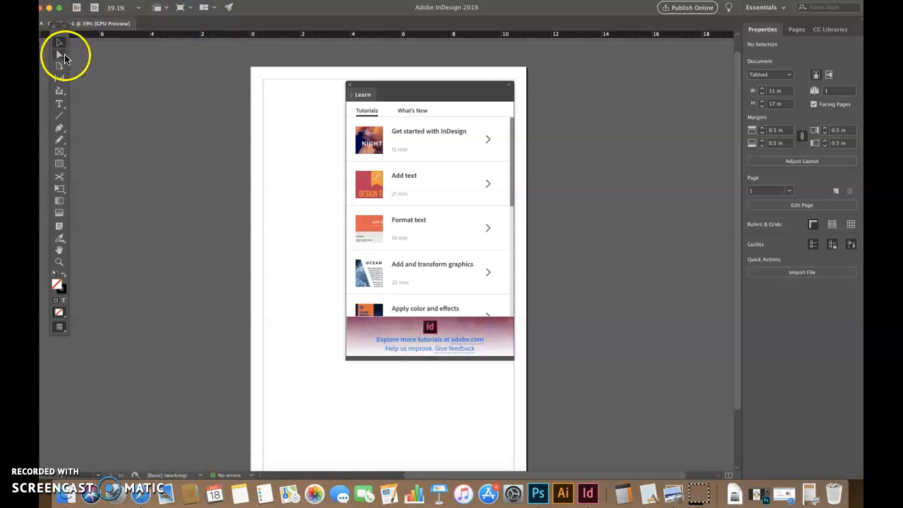
click(63, 31)
click(56, 37)
click(54, 38)
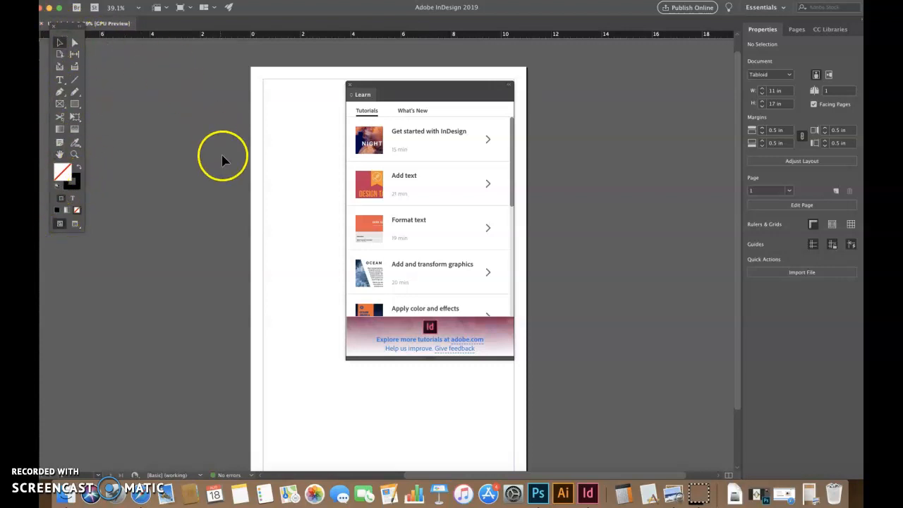
Close the Learn panel and remove the Properties panel from the group with Pages and CC Libraries
click(349, 85)
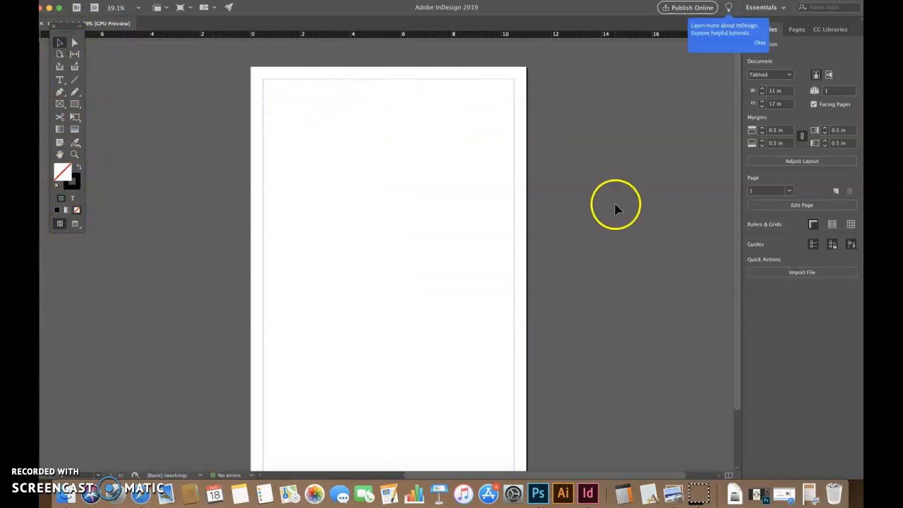
click(714, 206)
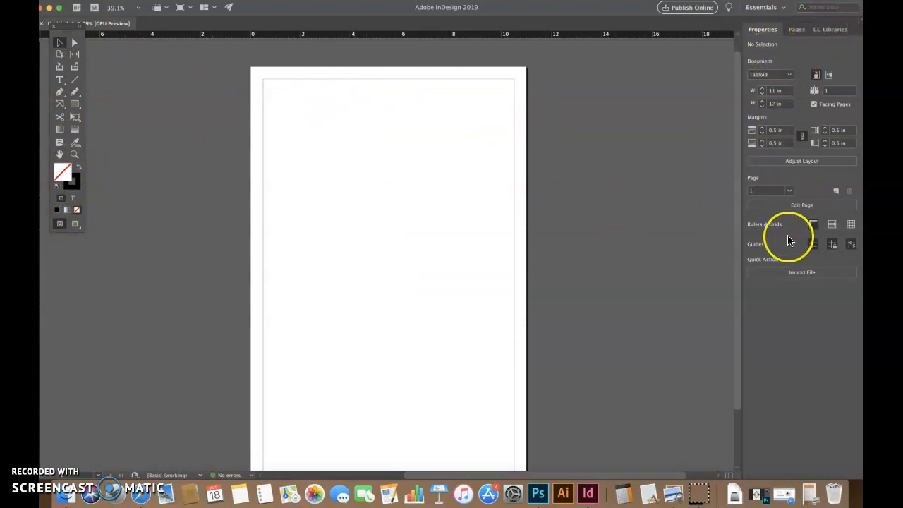
click(774, 30)
click(796, 31)
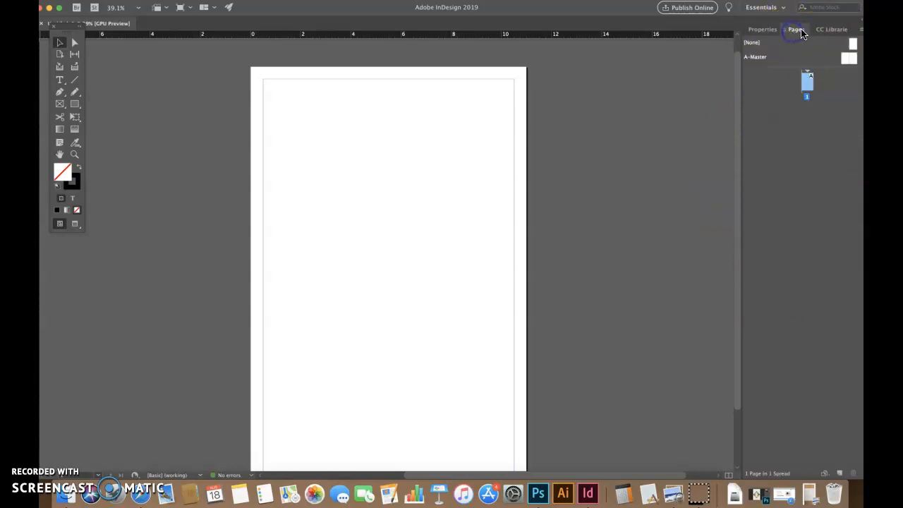
click(827, 31)
click(794, 30)
click(759, 31)
drag(762, 30, 673, 97)
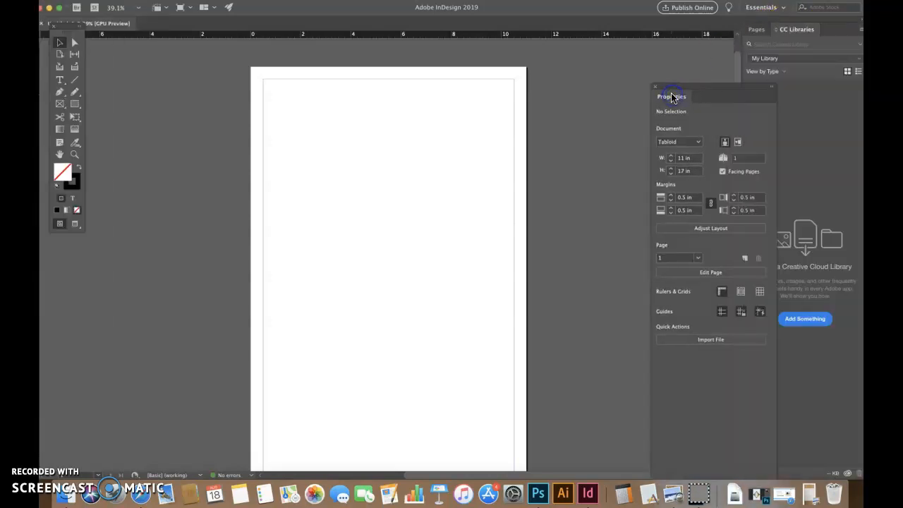
click(654, 89)
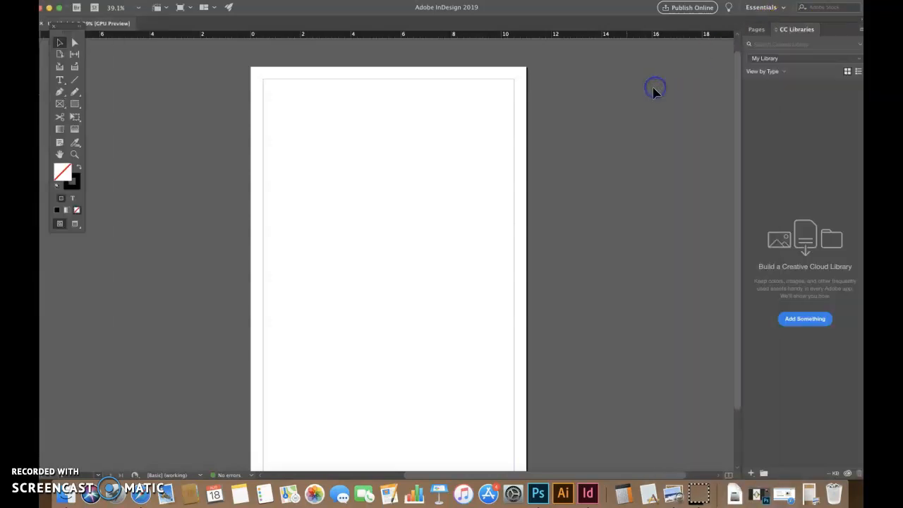
Show the Info panel and dock it between the Pages and CC Libraries panels
click(287, 1)
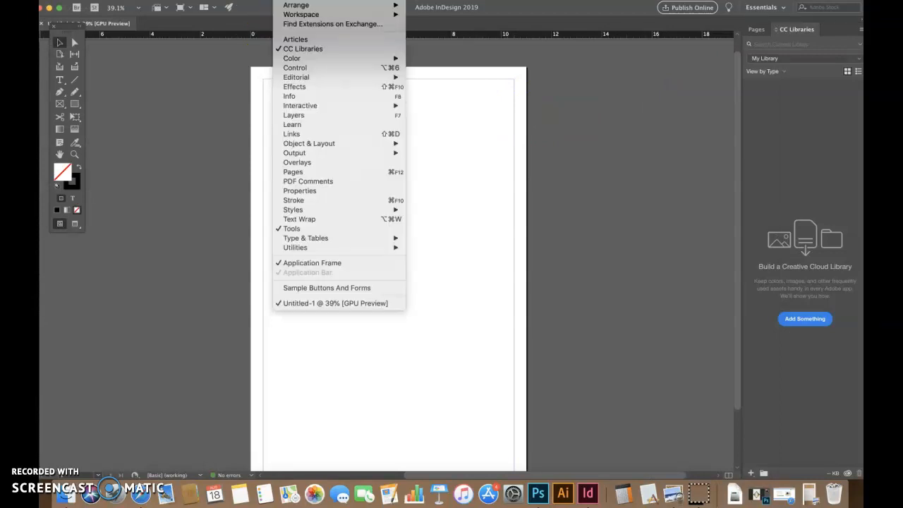
click(300, 15)
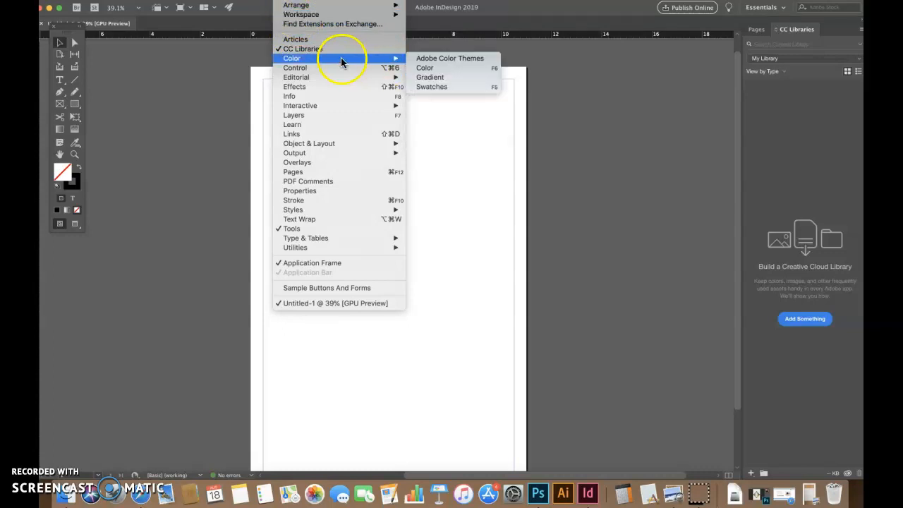
click(307, 96)
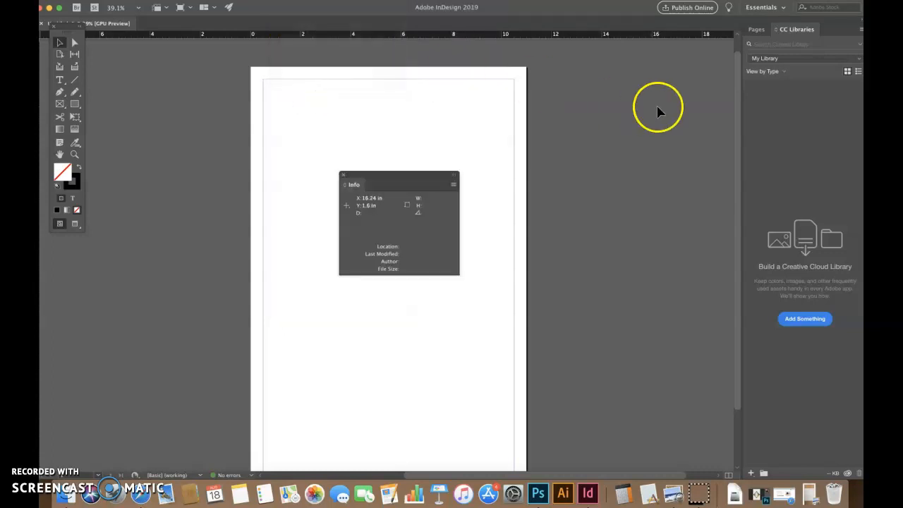
drag(562, 195, 766, 37)
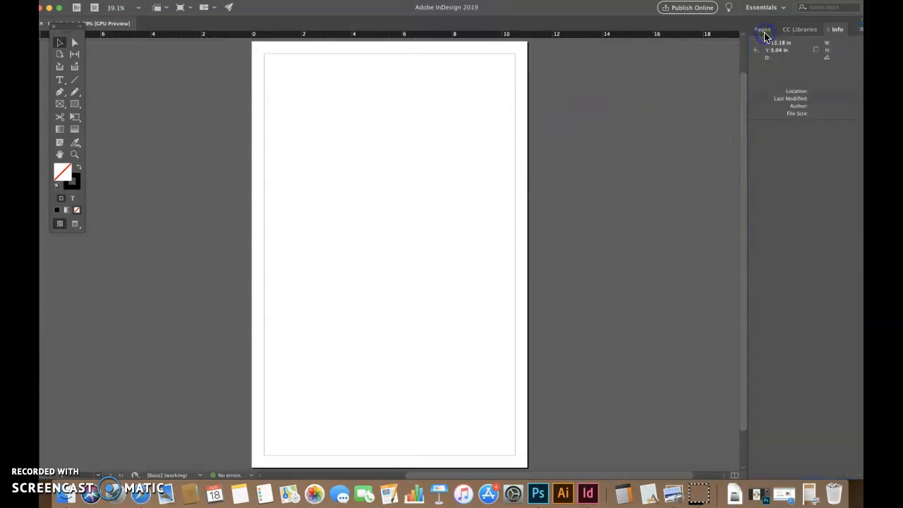
click(809, 31)
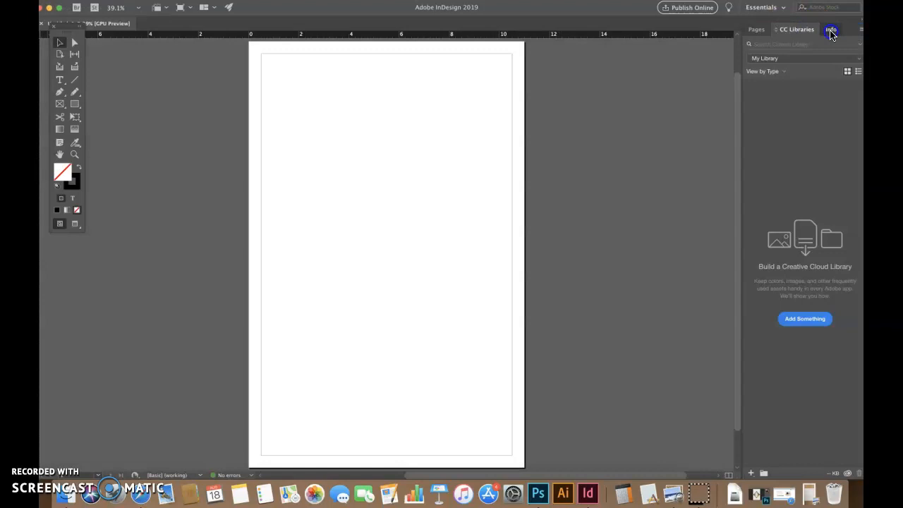
click(781, 32)
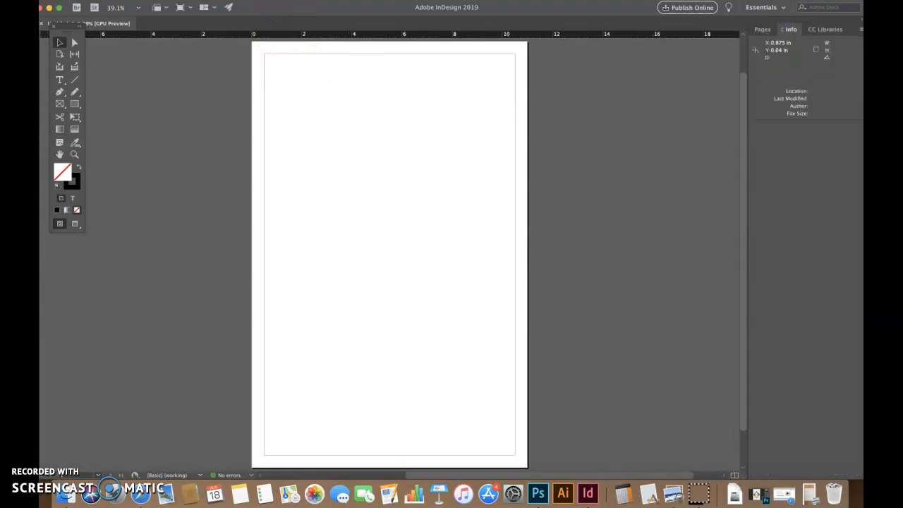
Show the Links panel and dock the Align and Pathfinder panels below the Info panel
click(286, 1)
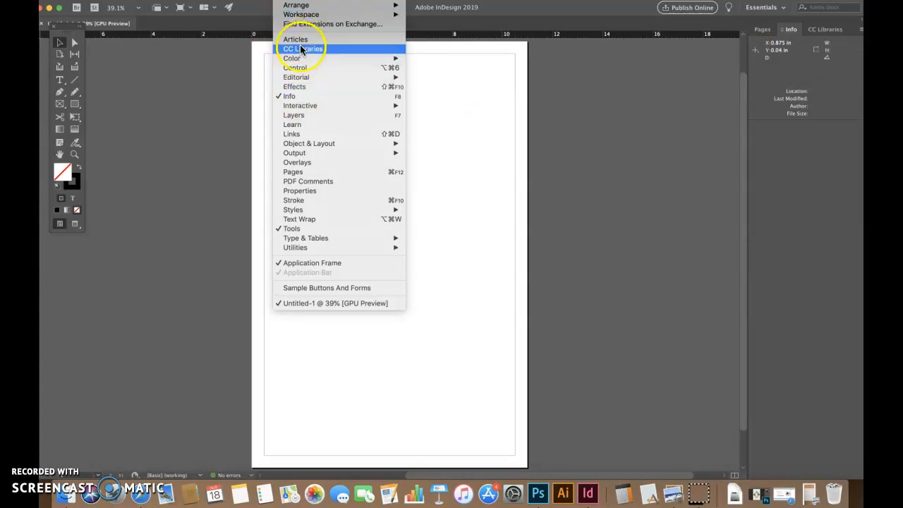
click(300, 134)
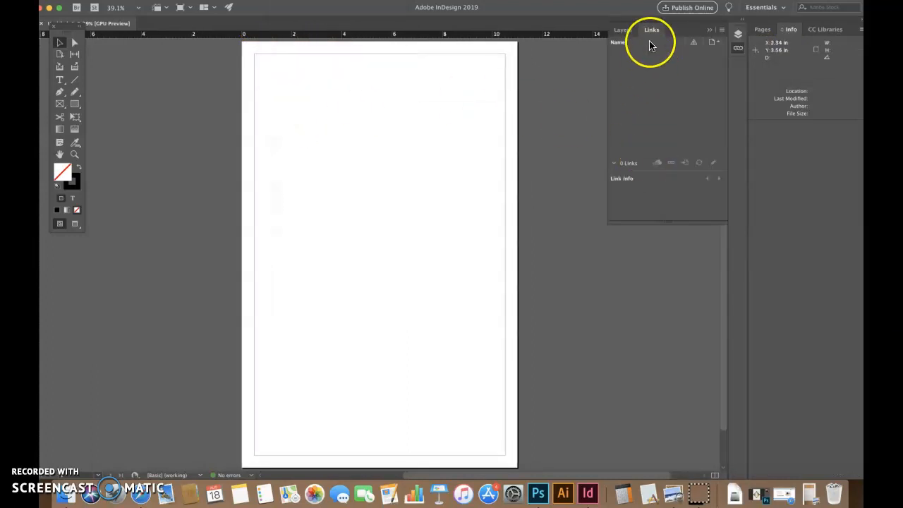
click(287, 2)
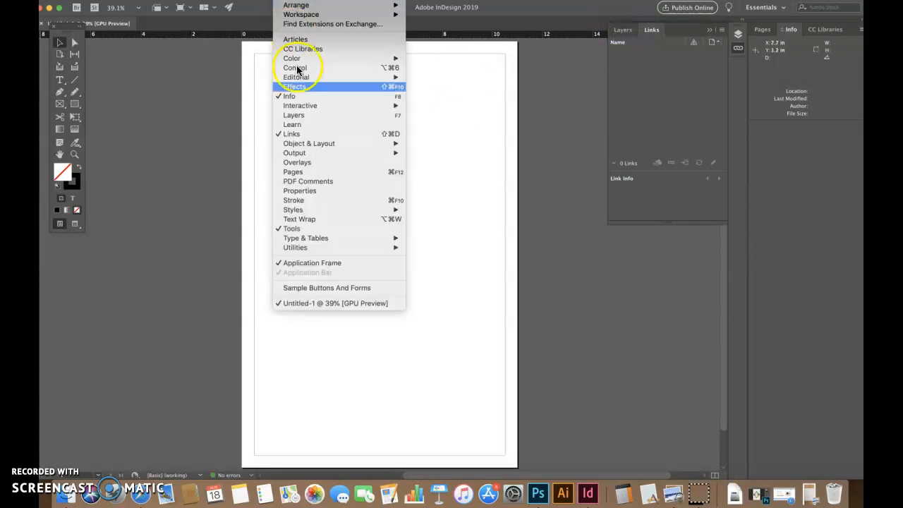
mouse_move(311, 145)
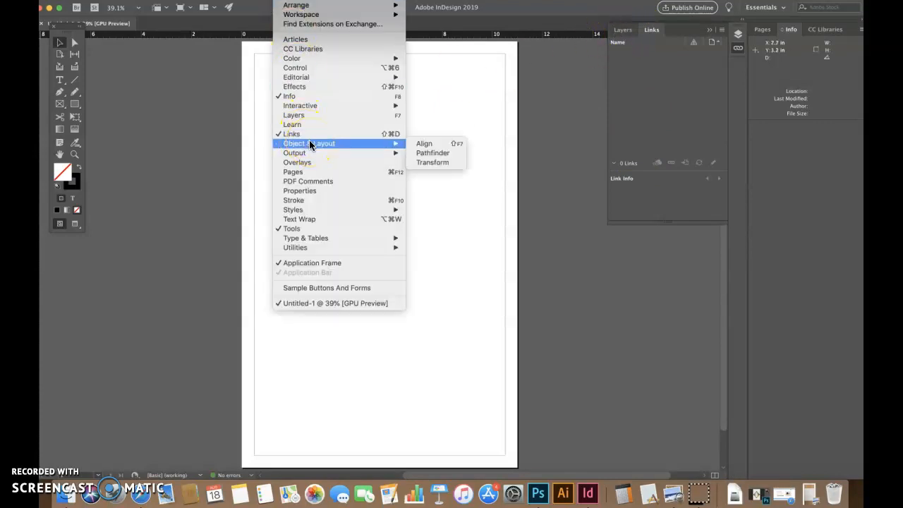
click(454, 153)
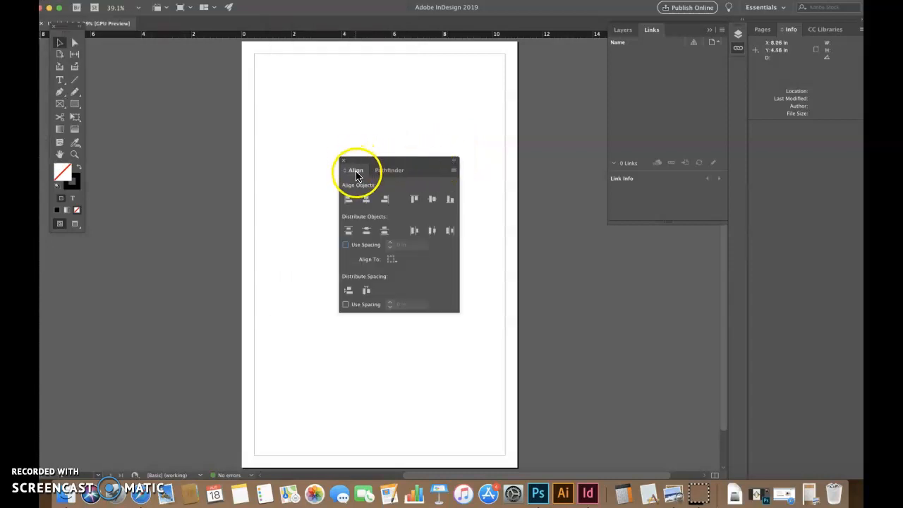
drag(357, 171, 776, 129)
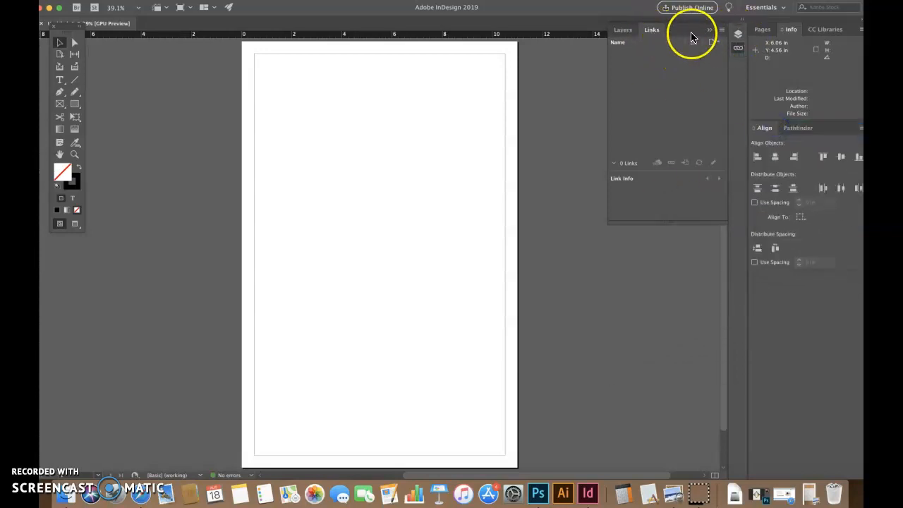
Detach the Layers panel from its group with Links and close it
click(634, 30)
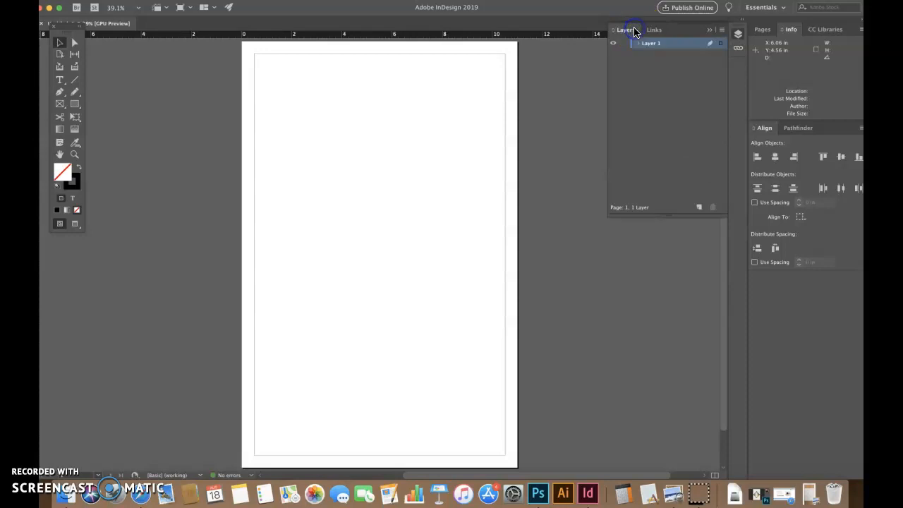
drag(611, 32, 552, 90)
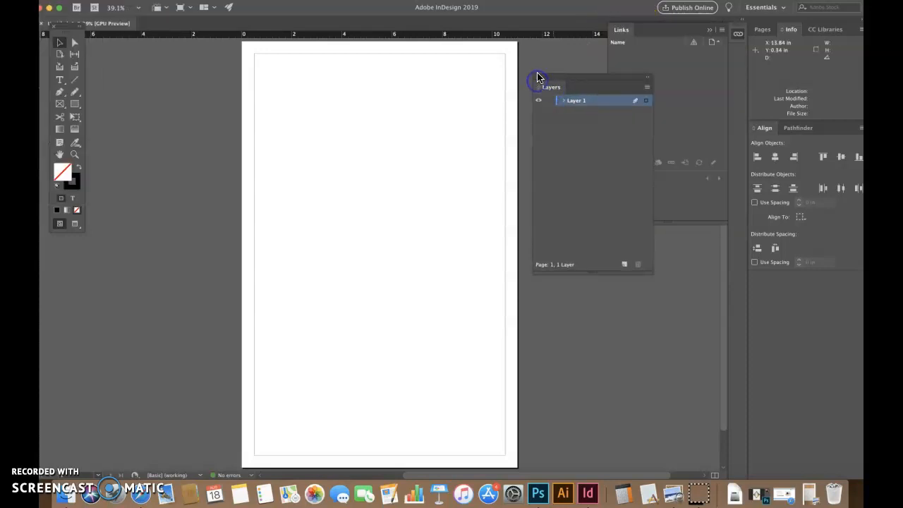
click(537, 78)
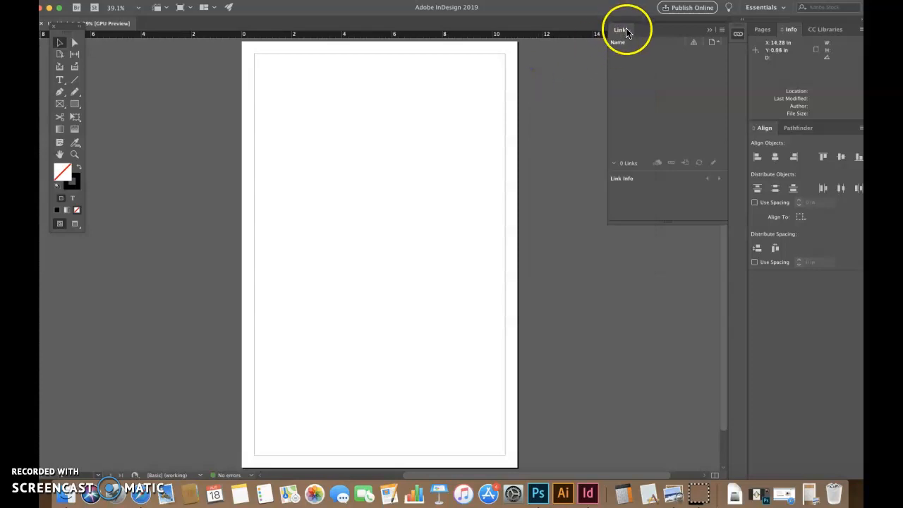
Dock the Links panel between the Align and Pathfinder panels
drag(675, 29, 748, 273)
drag(653, 28, 811, 133)
click(788, 129)
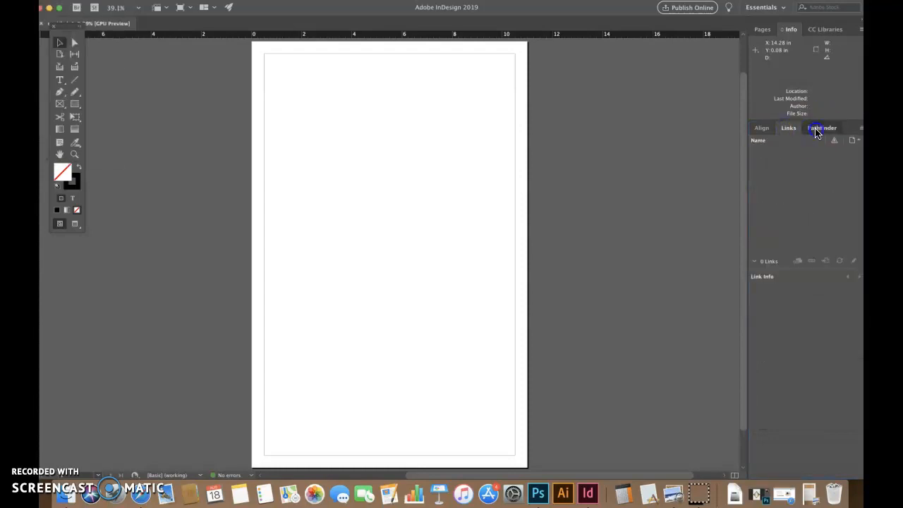
Check the Pathfinder and CC Libraries panels, leaving Pages and Links at the front of their groups
click(817, 130)
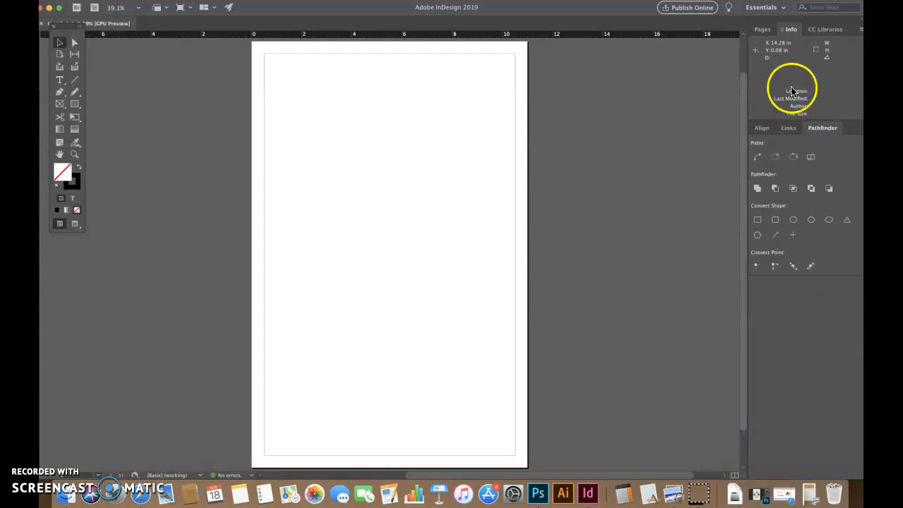
click(829, 29)
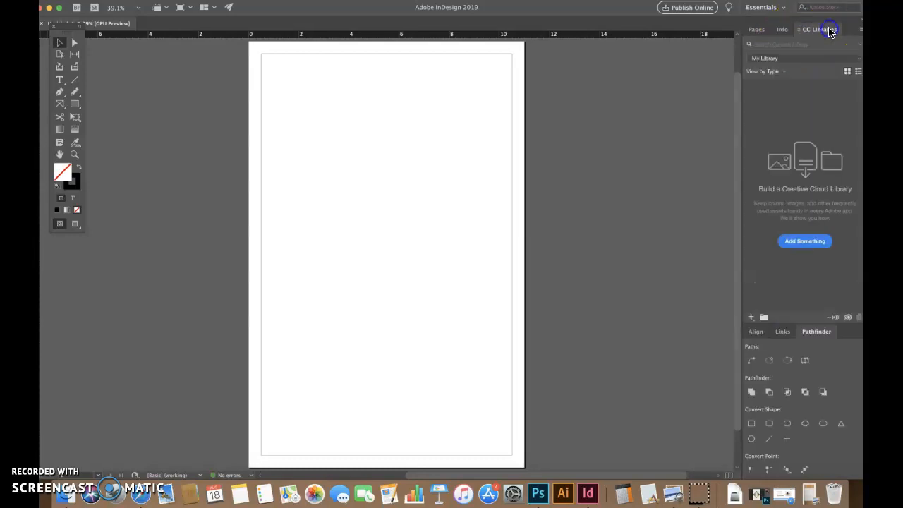
click(757, 31)
click(781, 332)
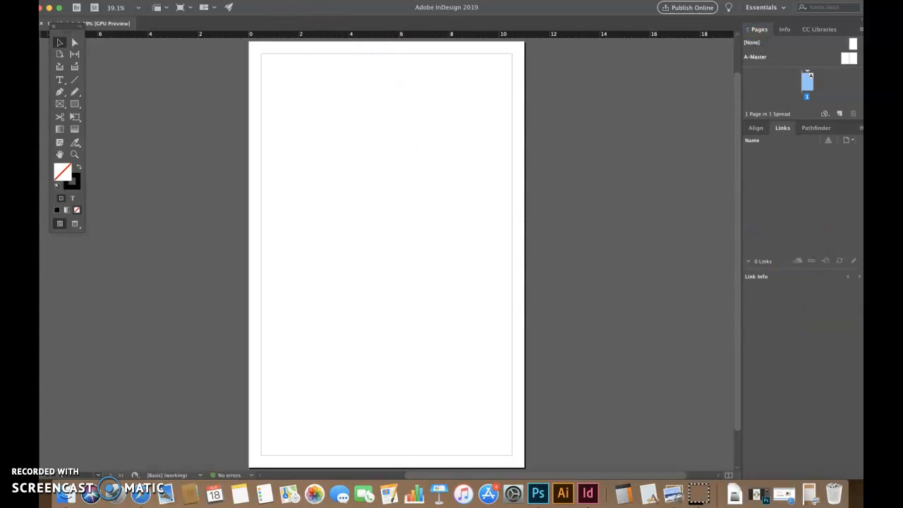
click(291, 0)
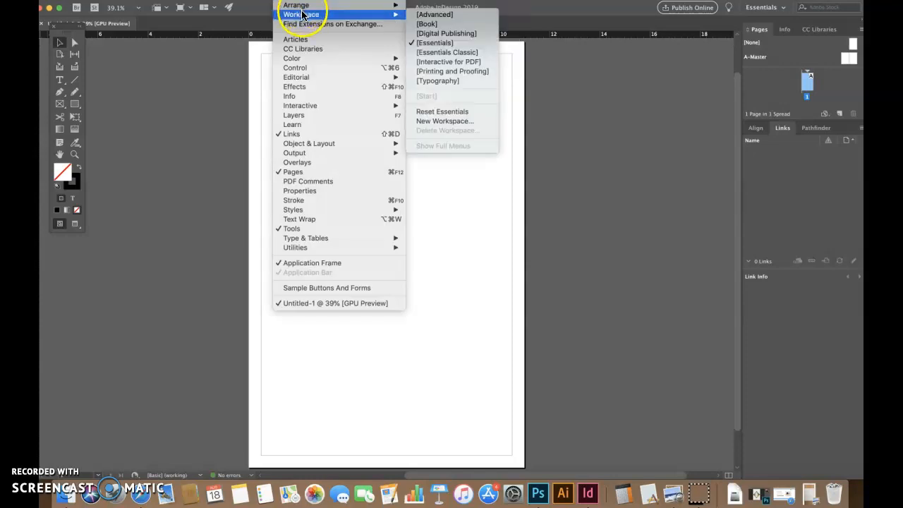
mouse_move(381, 14)
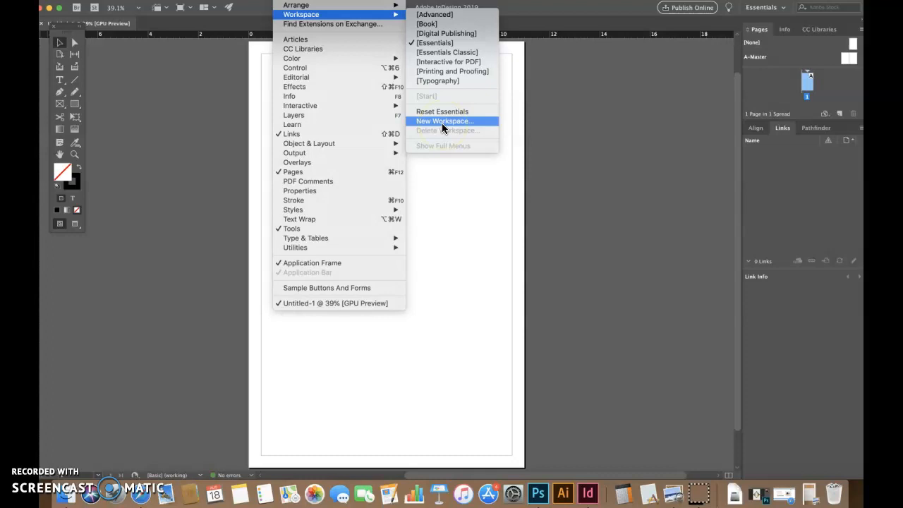
click(661, 161)
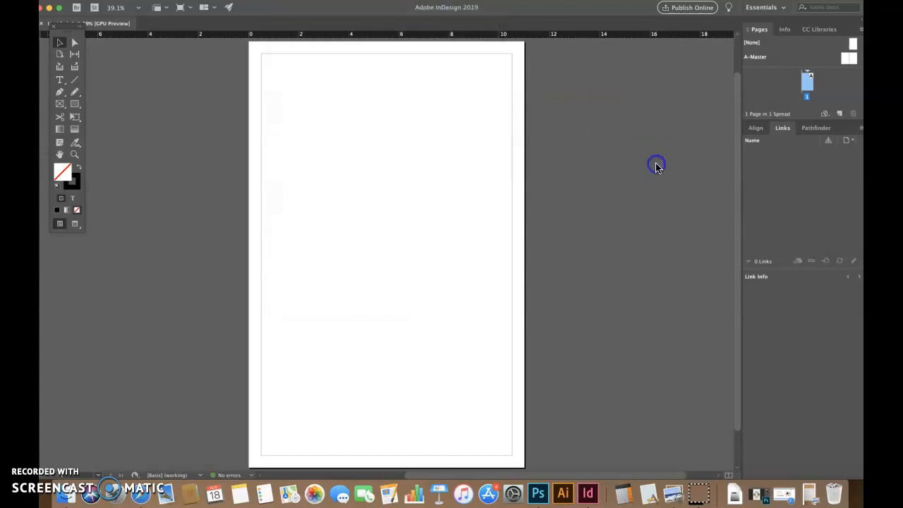
Show the Stroke and Color panel group and expand it as a second column beside the Pages panel
click(291, 1)
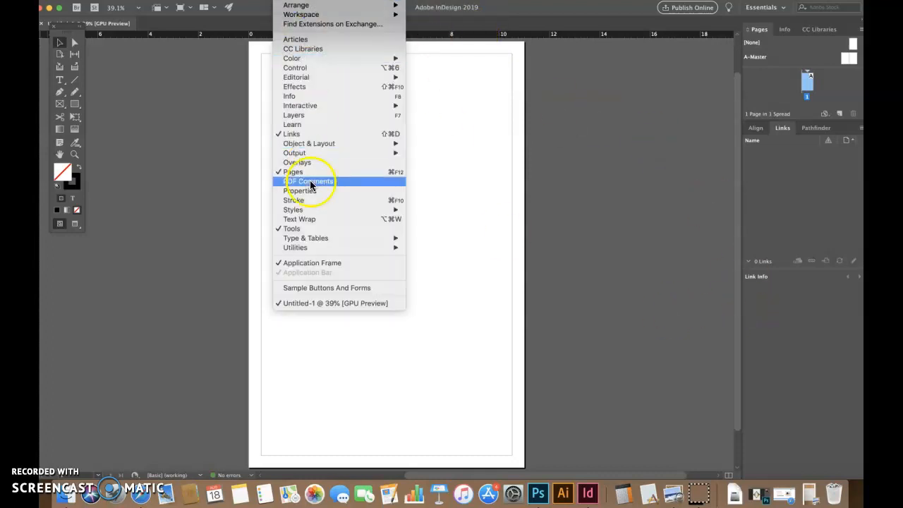
click(316, 201)
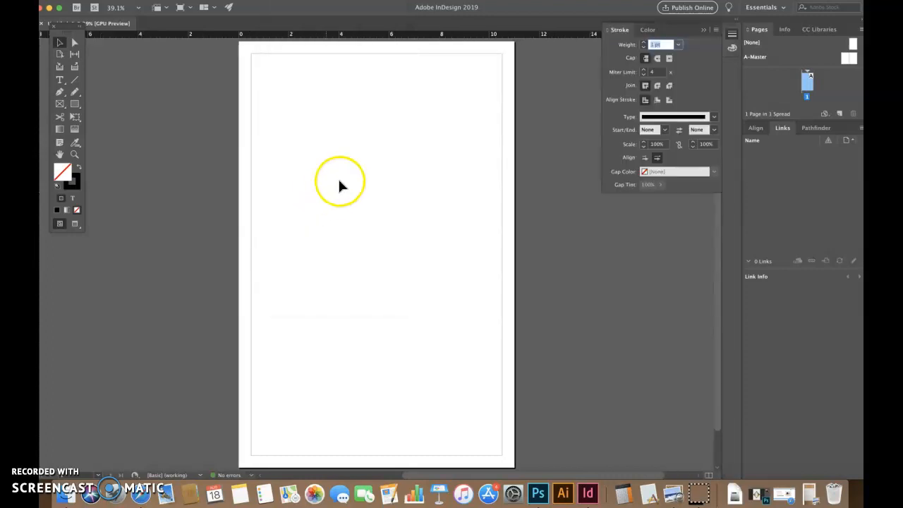
click(648, 30)
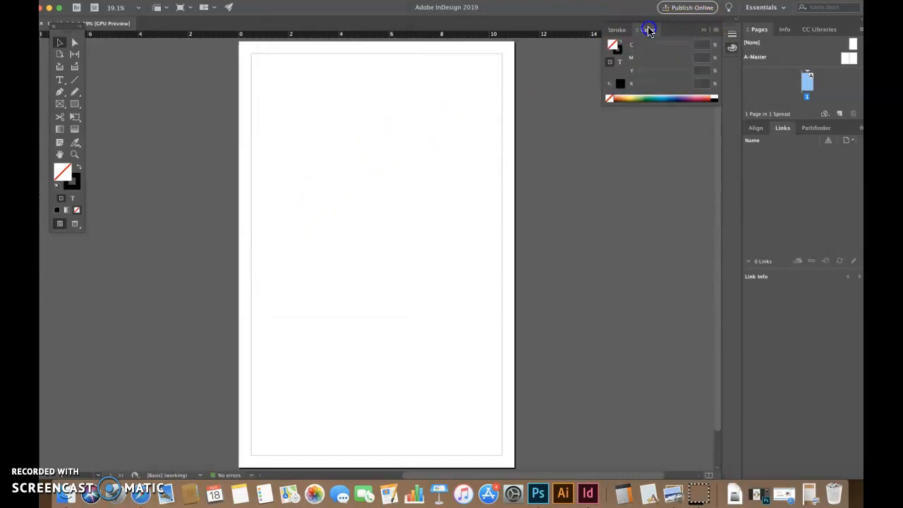
click(617, 30)
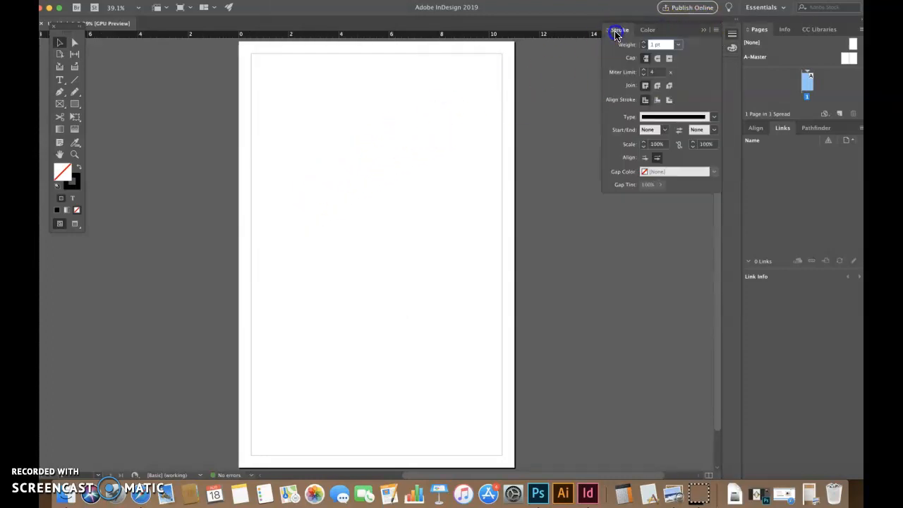
click(704, 31)
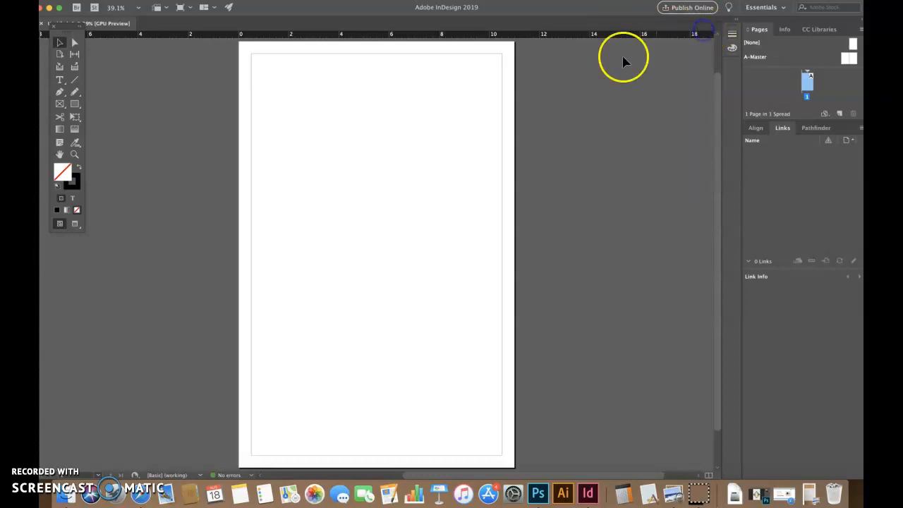
click(733, 32)
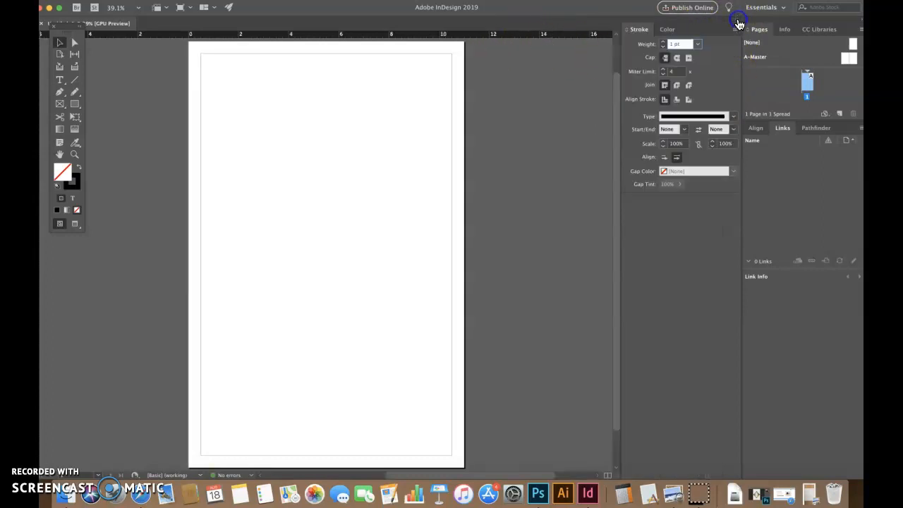
Show the Character panel and dock it directly below the Stroke panel
click(289, 1)
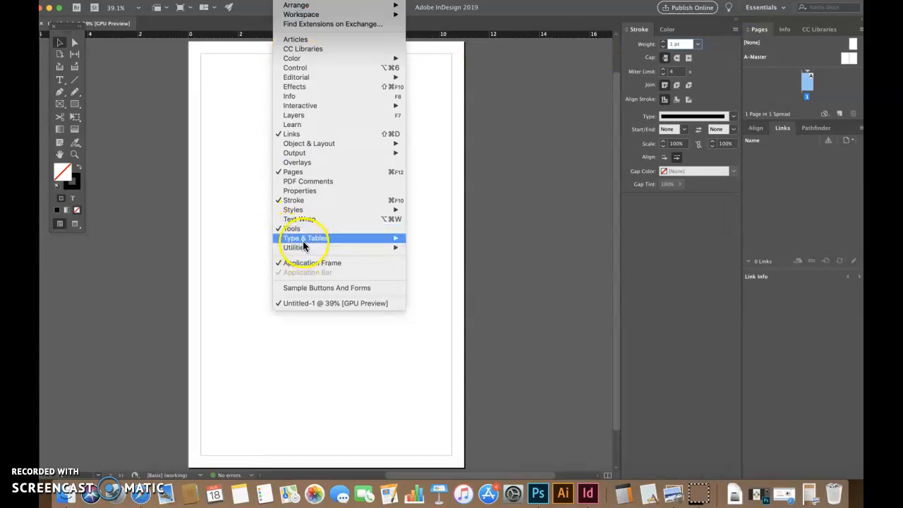
mouse_move(302, 243)
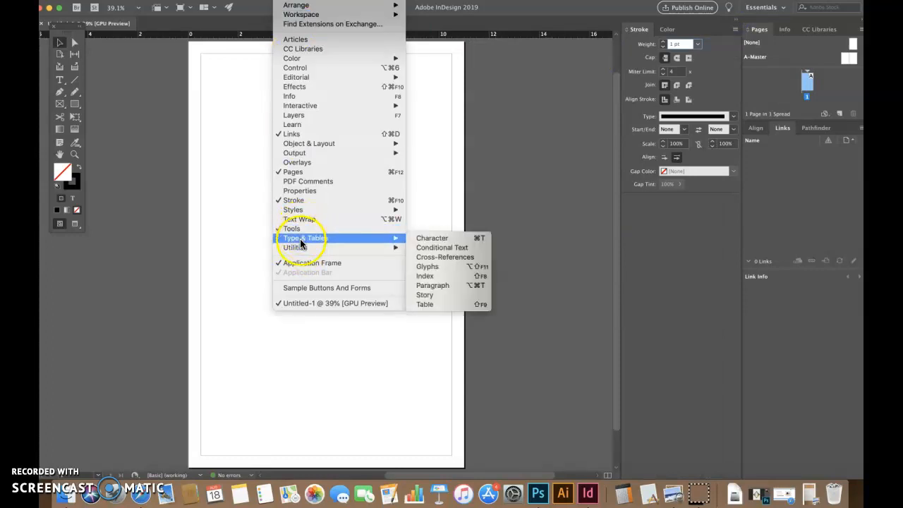
click(440, 238)
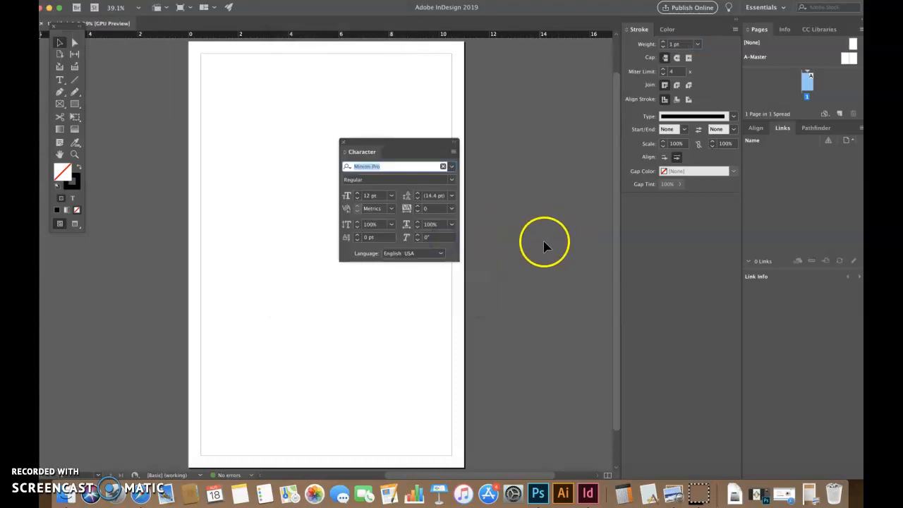
mouse_move(369, 149)
mouse_down()
mouse_move(628, 236)
mouse_move(656, 209)
mouse_up()
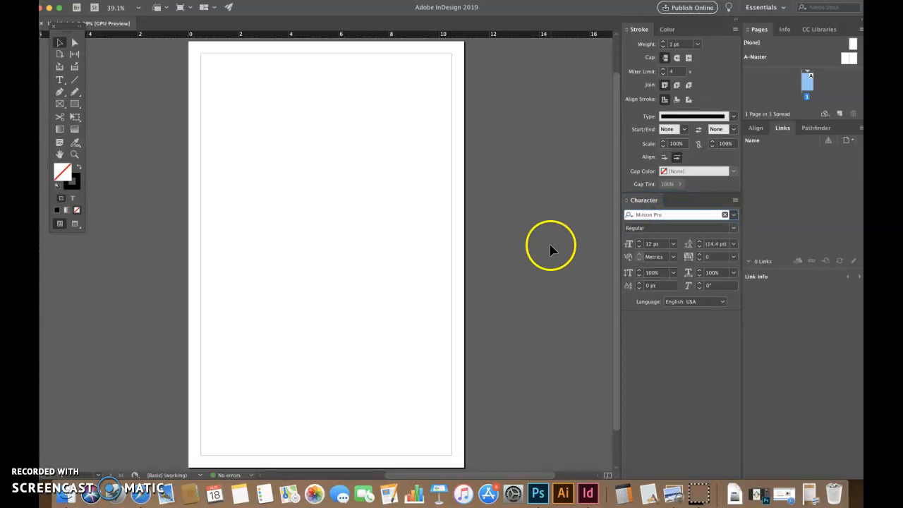
click(289, 1)
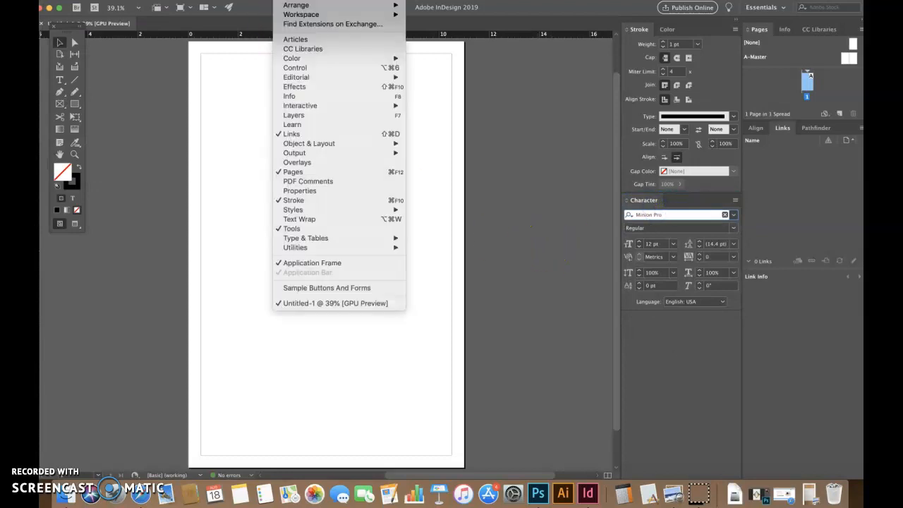
mouse_move(324, 240)
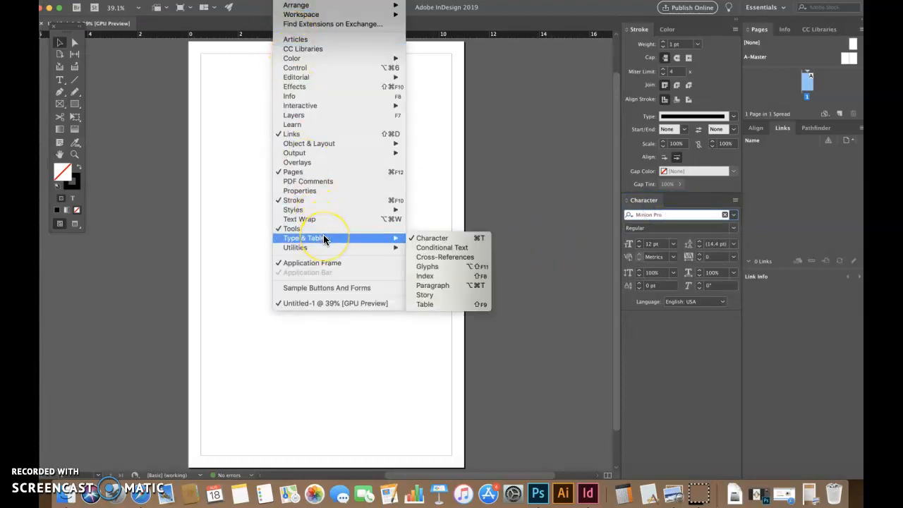
mouse_move(304, 211)
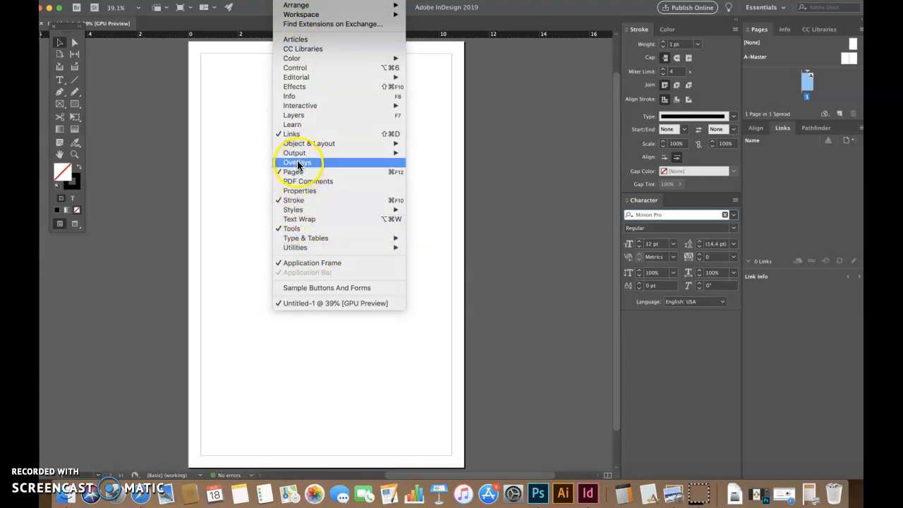
mouse_move(299, 148)
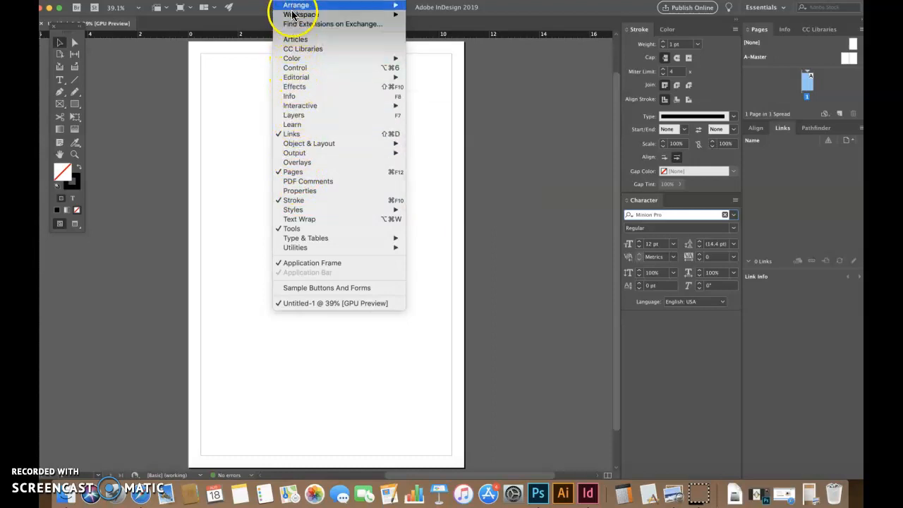
mouse_move(292, 5)
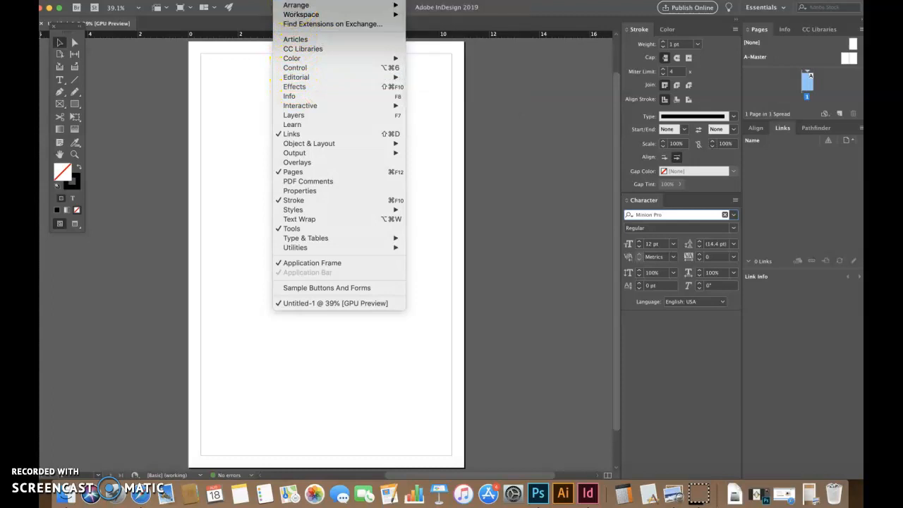
click(292, 1)
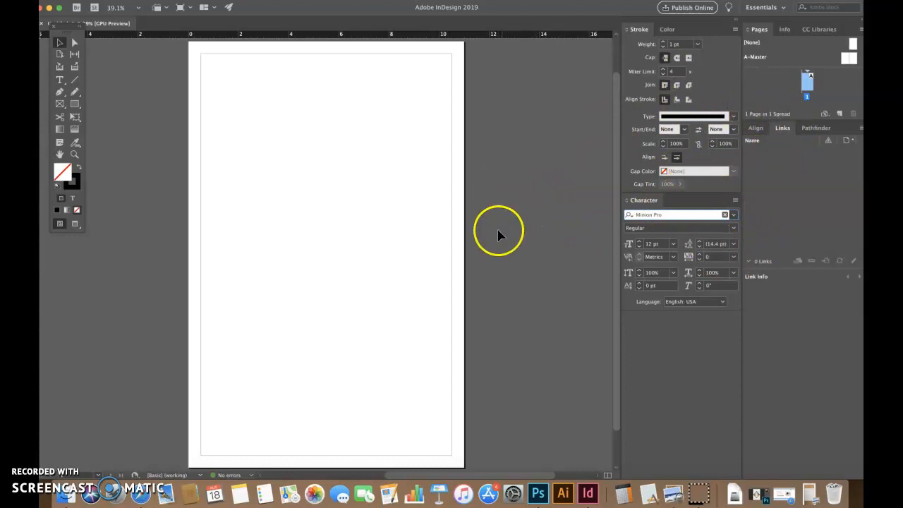
Move the Tools panel clear of the document tab and dock the Stroke panel below the Character panel
drag(69, 26, 60, 46)
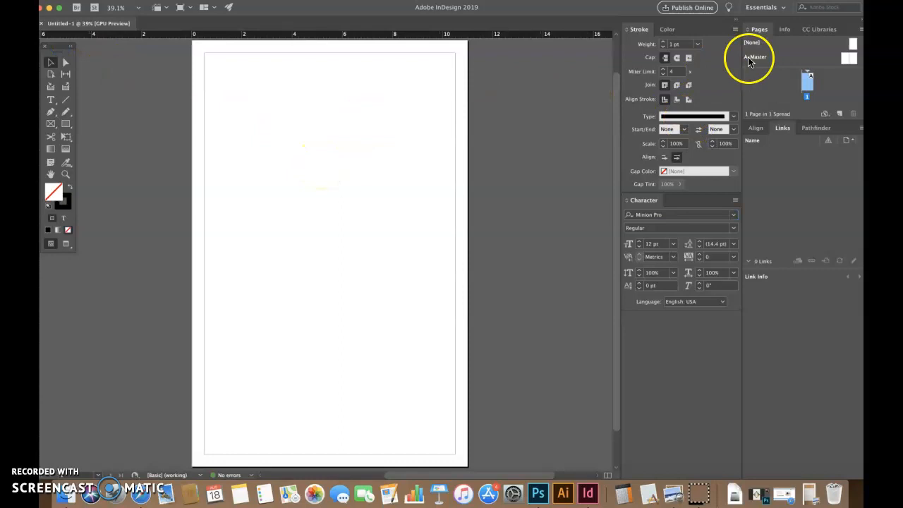
mouse_move(640, 29)
mouse_down()
mouse_move(705, 117)
mouse_move(750, 274)
mouse_move(771, 285)
mouse_move(772, 313)
mouse_move(774, 288)
mouse_move(697, 321)
mouse_up()
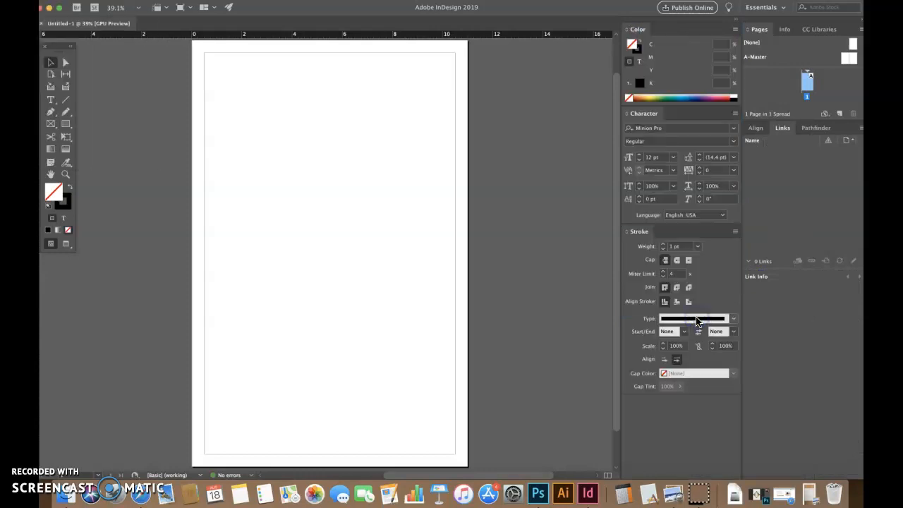
Bring the Align panel to the front of its group with Links and Pathfinder
click(755, 128)
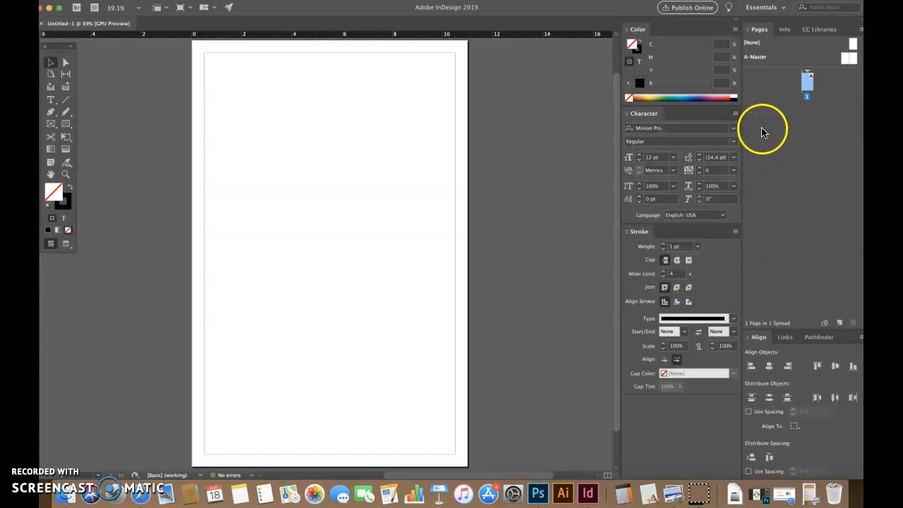
mouse_move(639, 29)
mouse_down()
mouse_move(666, 85)
mouse_move(757, 129)
mouse_move(766, 97)
mouse_move(776, 342)
mouse_move(756, 322)
mouse_move(652, 63)
mouse_move(657, 26)
mouse_up()
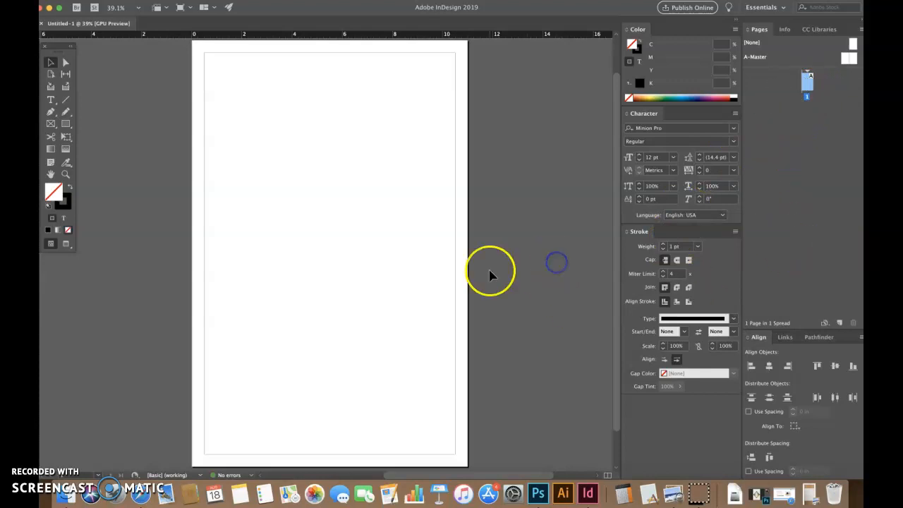
scroll(489, 271, left, 1)
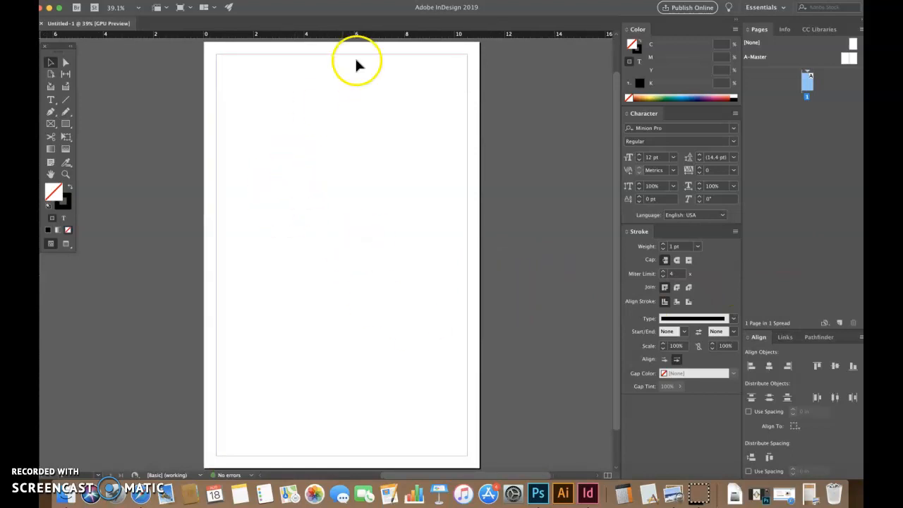
Start placing a file and browse to the images folder of the InDesign Poster & Banner Project inside GDSN 350
click(113, 2)
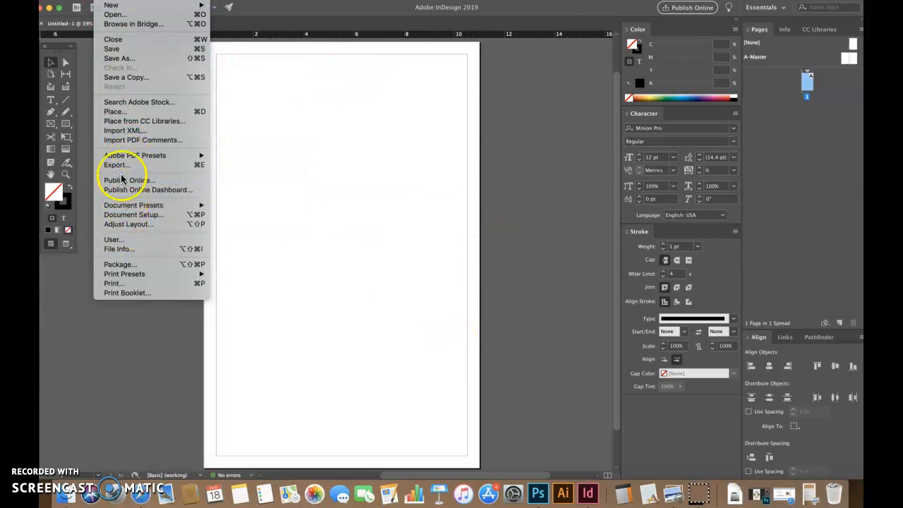
click(113, 112)
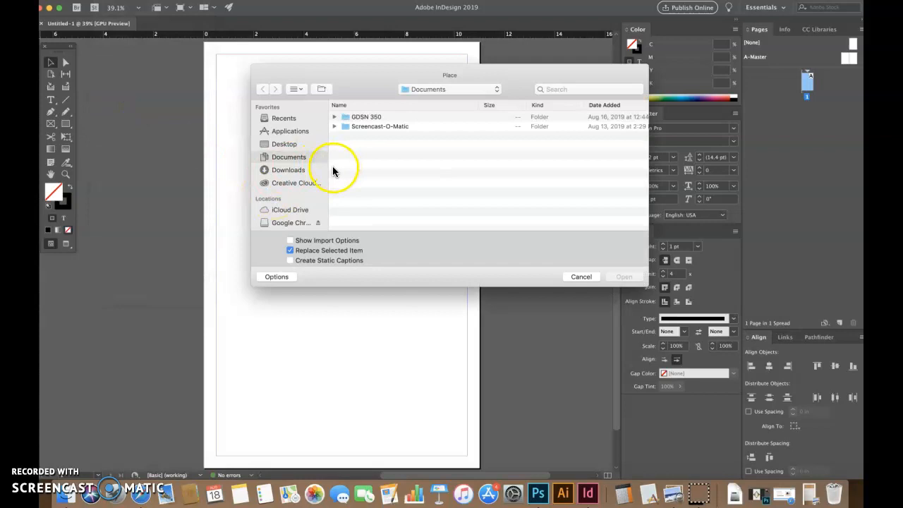
double_click(369, 119)
click(383, 118)
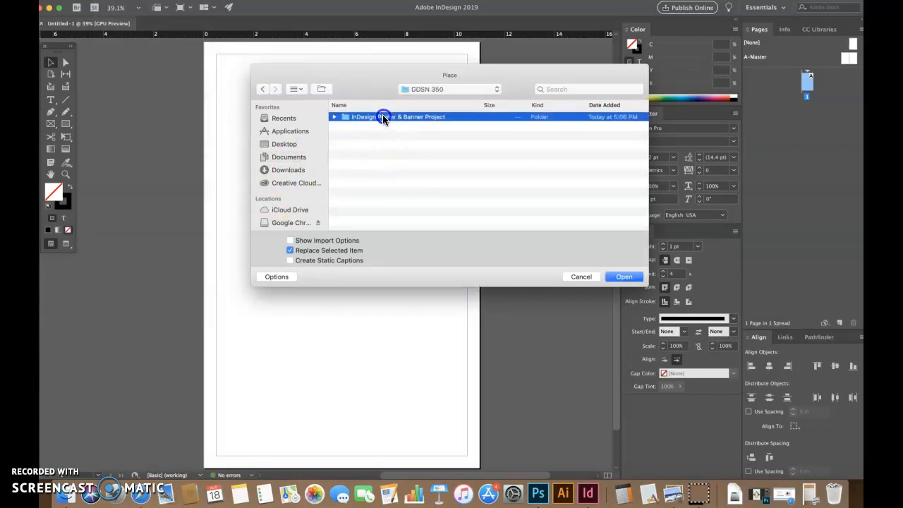
double_click(383, 118)
double_click(364, 119)
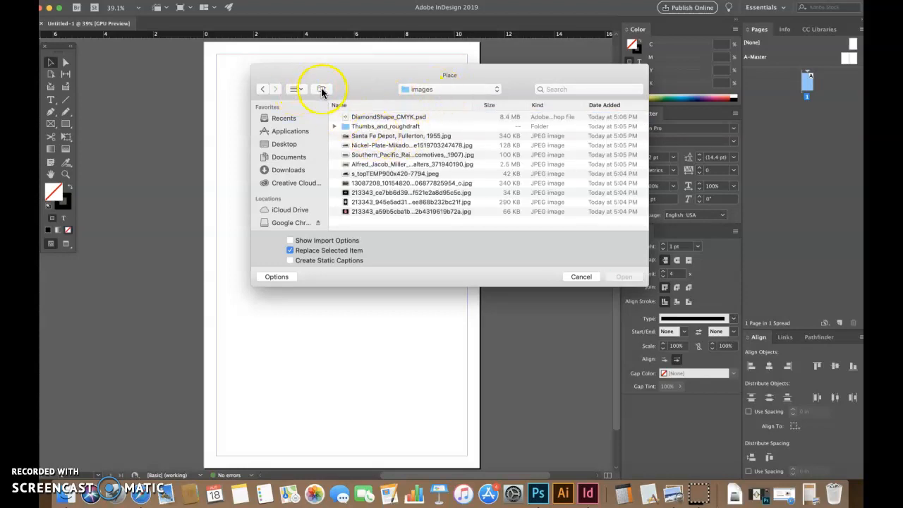
Place DiamondShape_CMYK.psd near the page's upper-left edge and dismiss the Content-Aware Fit tip
click(300, 90)
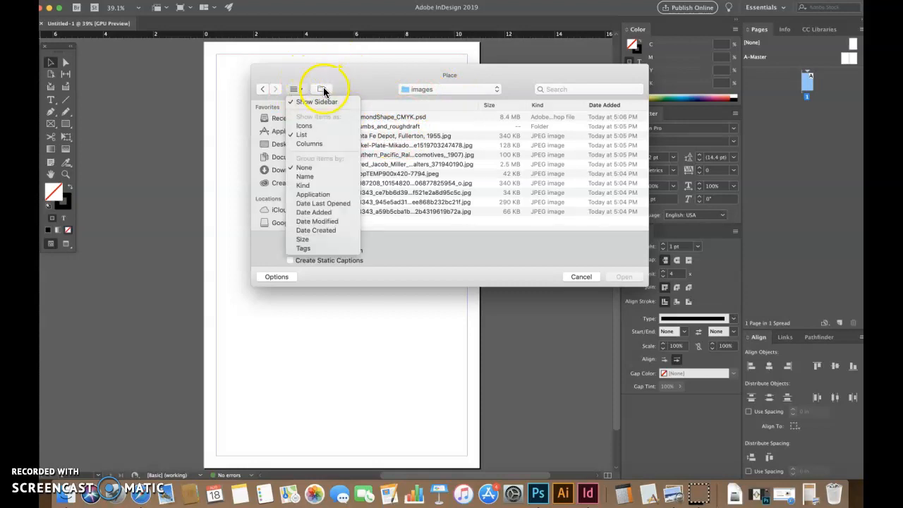
click(360, 74)
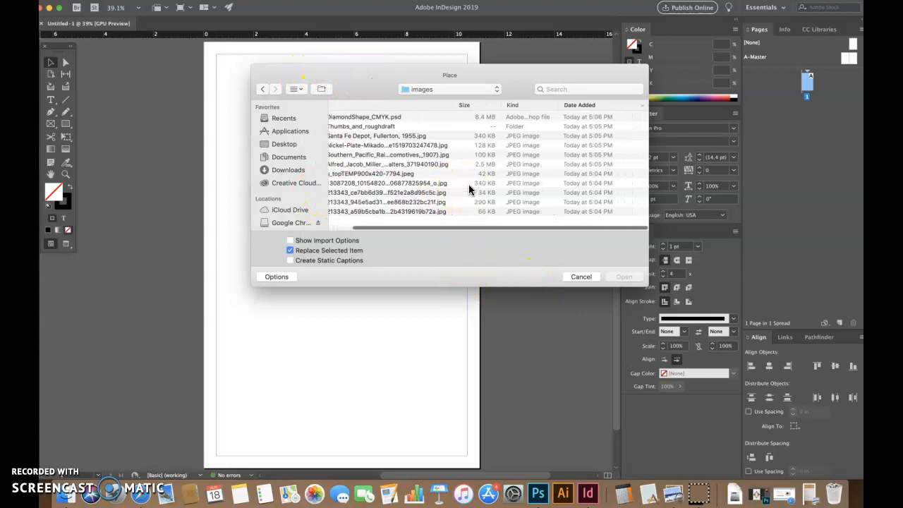
click(377, 120)
click(628, 275)
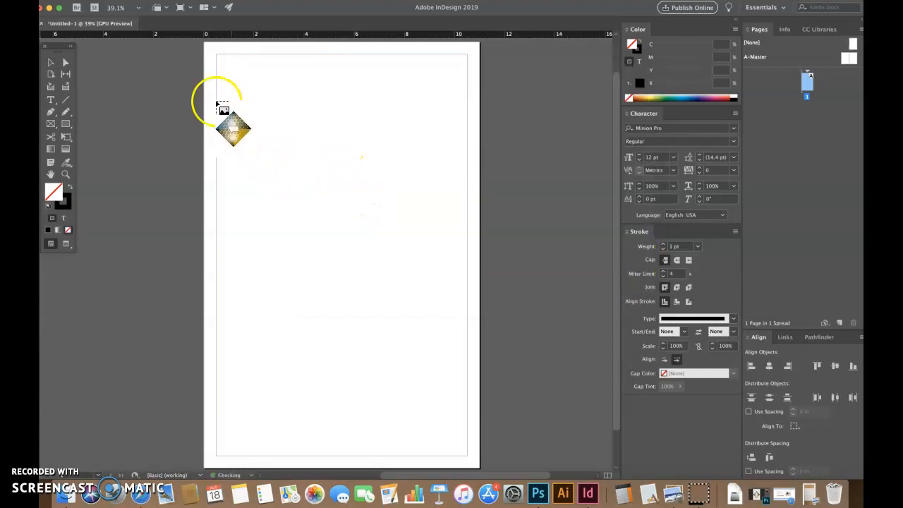
click(206, 83)
click(288, 318)
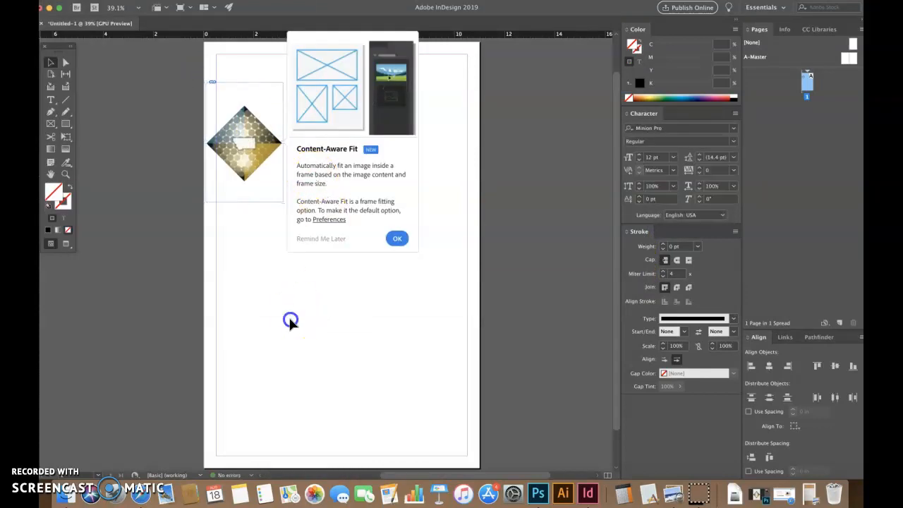
click(397, 239)
click(273, 181)
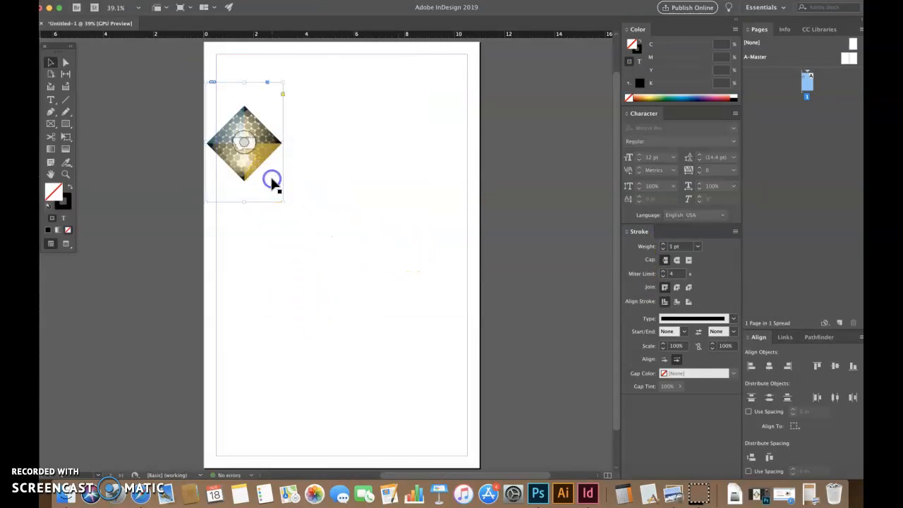
Enlarge the diamond image proportionally with Free Transform to about 8.6 by 13.3 in and center it horizontally within the page margins
drag(259, 157, 372, 204)
click(68, 140)
drag(320, 253, 265, 302)
drag(396, 310, 482, 399)
drag(402, 282, 378, 227)
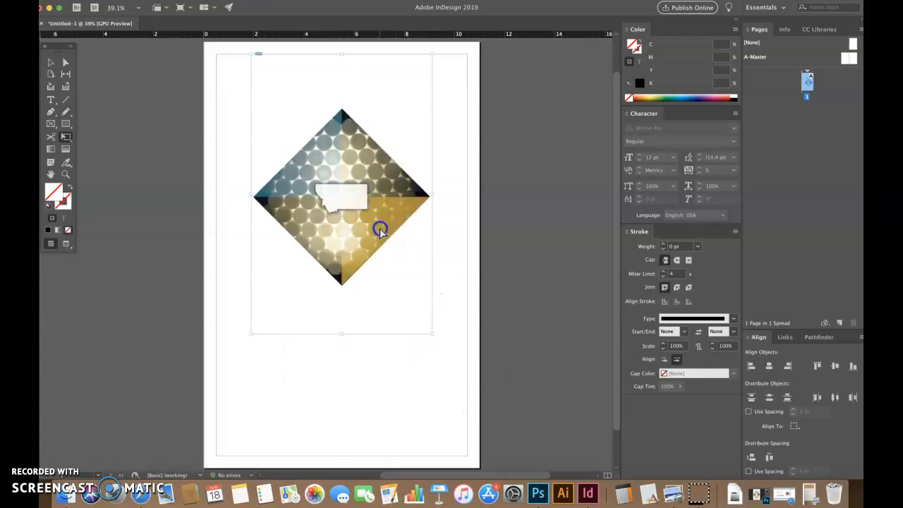
drag(251, 333, 208, 384)
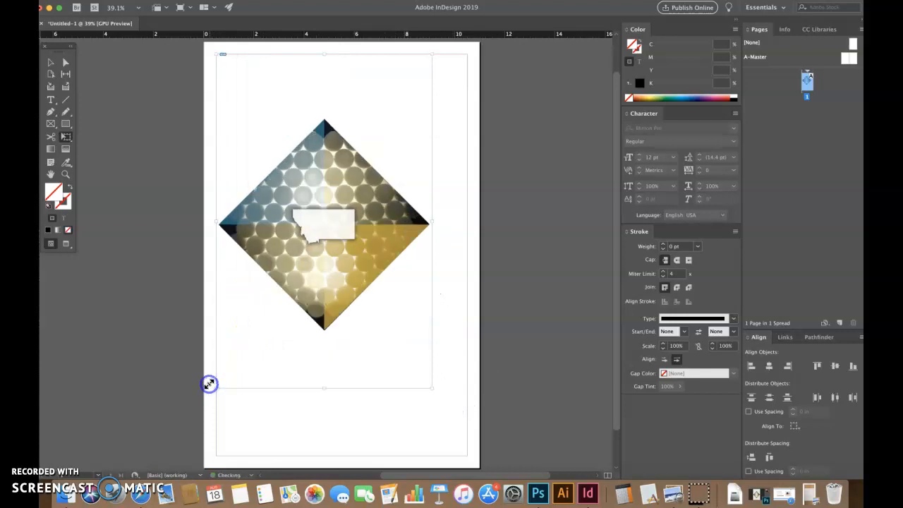
click(347, 275)
drag(346, 277, 356, 290)
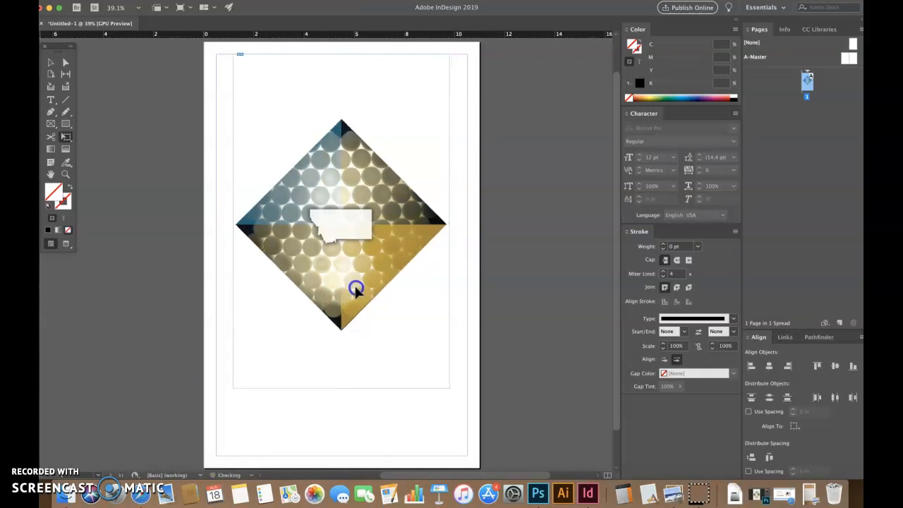
Select the diamond image with Direct Selection and check its size and effective resolution in the Info panel
click(53, 66)
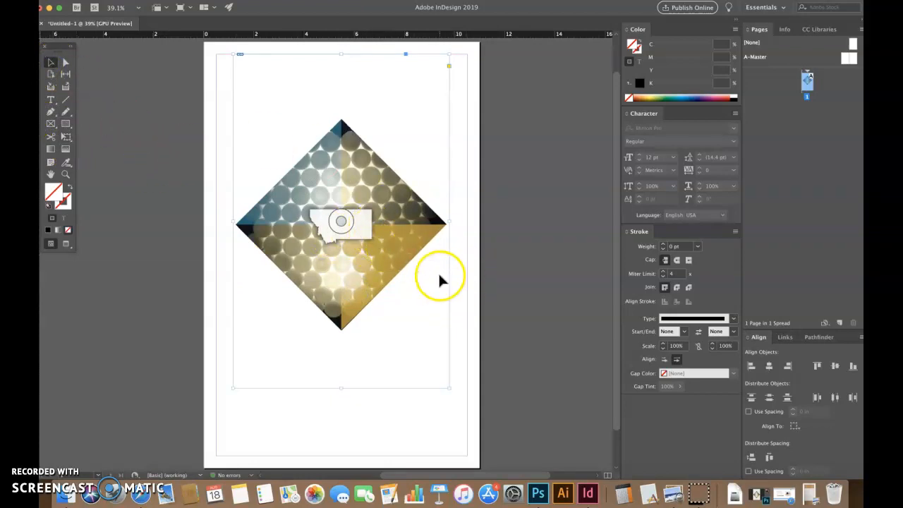
click(66, 62)
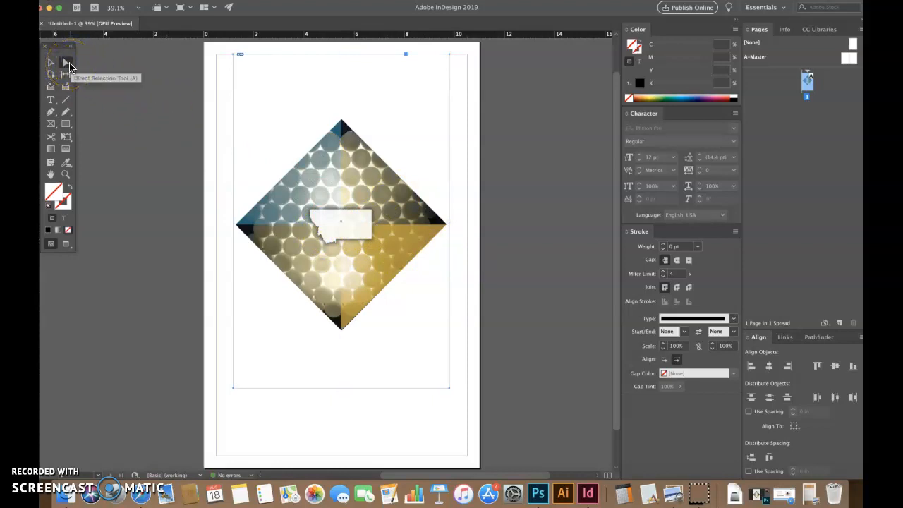
click(297, 217)
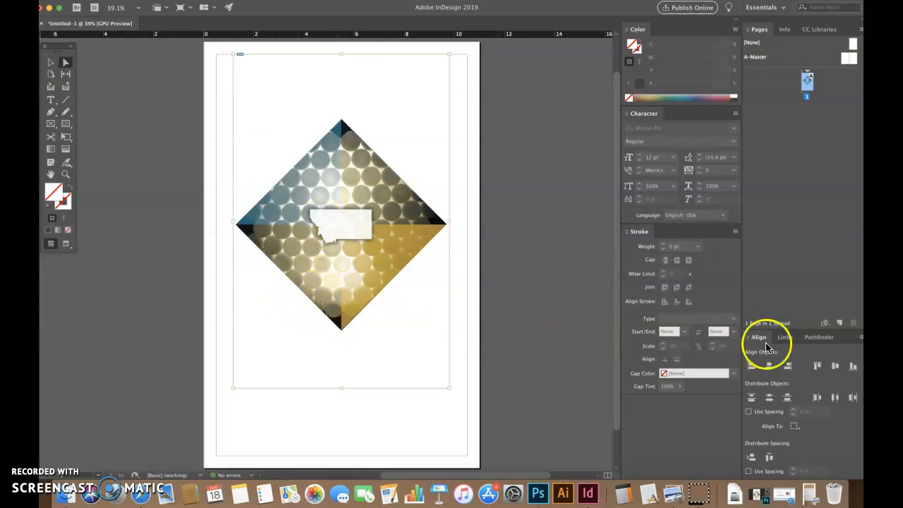
click(789, 30)
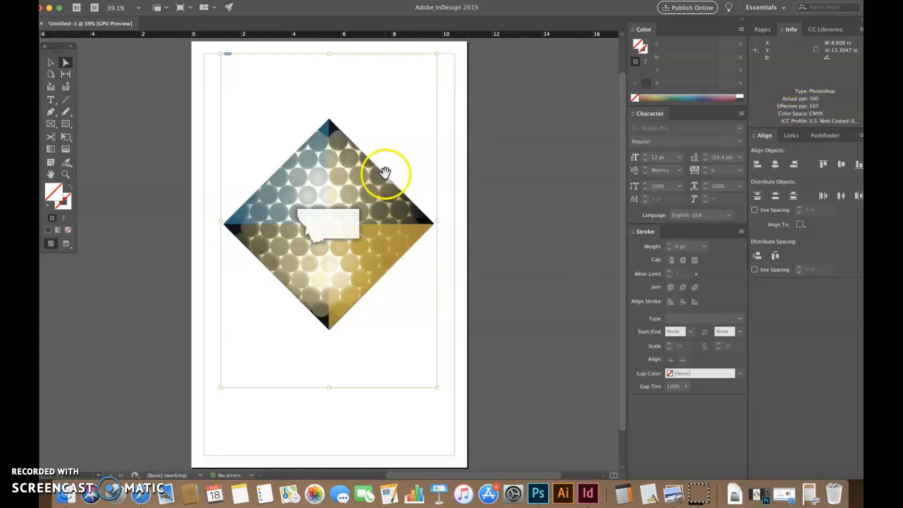
Scale the diamond image down with Free Transform to about 7 by 10.8 in and recenter it on the upper page
click(53, 63)
click(180, 200)
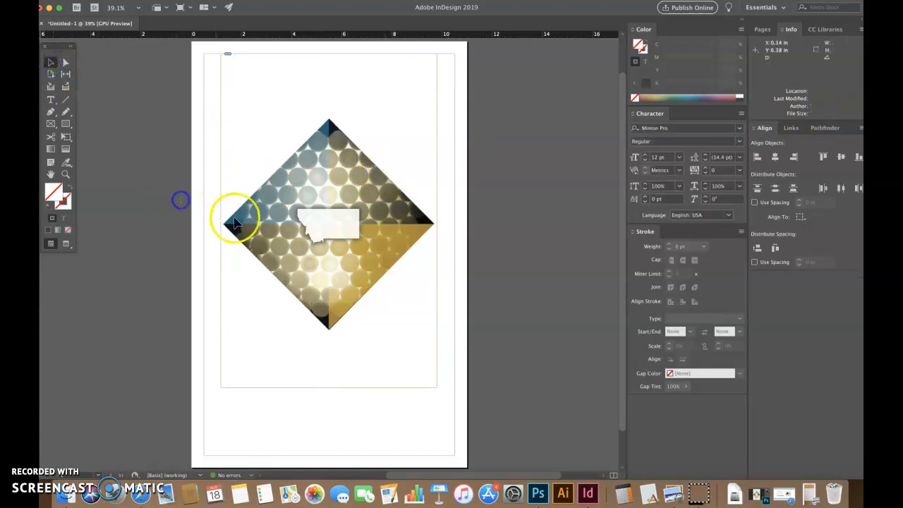
click(236, 222)
key(e)
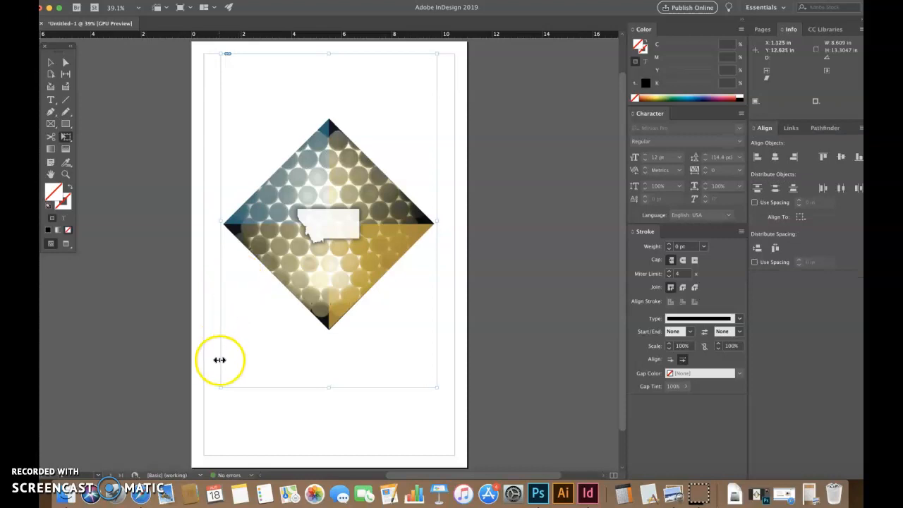
drag(218, 384, 260, 325)
drag(358, 252, 338, 265)
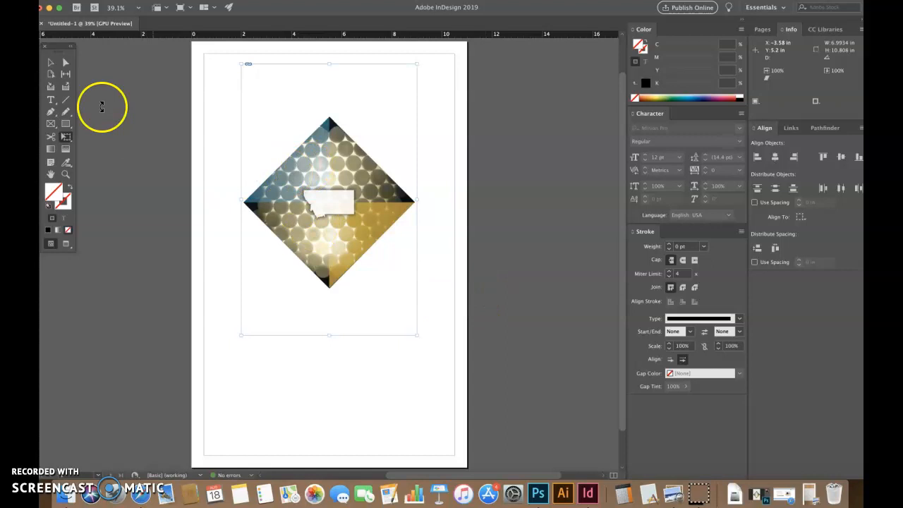
Deselect the diamond image and switch the page to Preview screen mode, hiding frame edges and margins
click(133, 138)
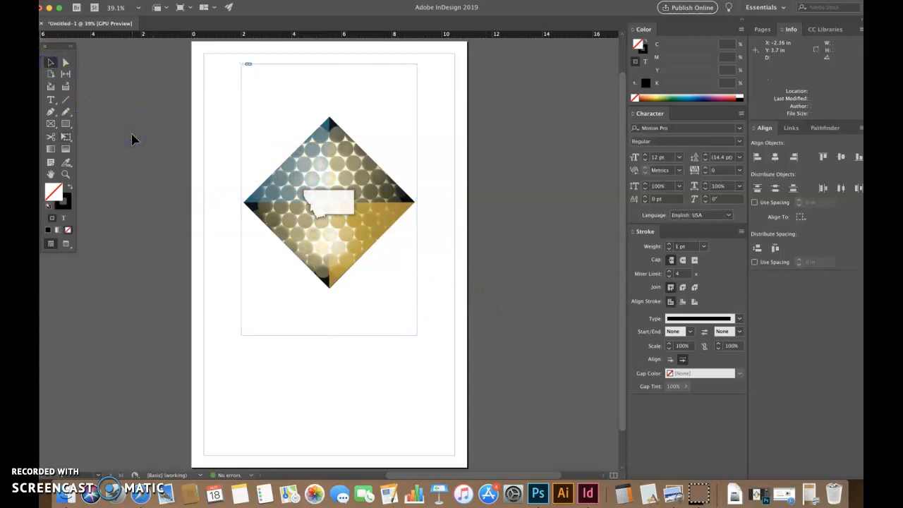
key(w)
key(w)
key(w)
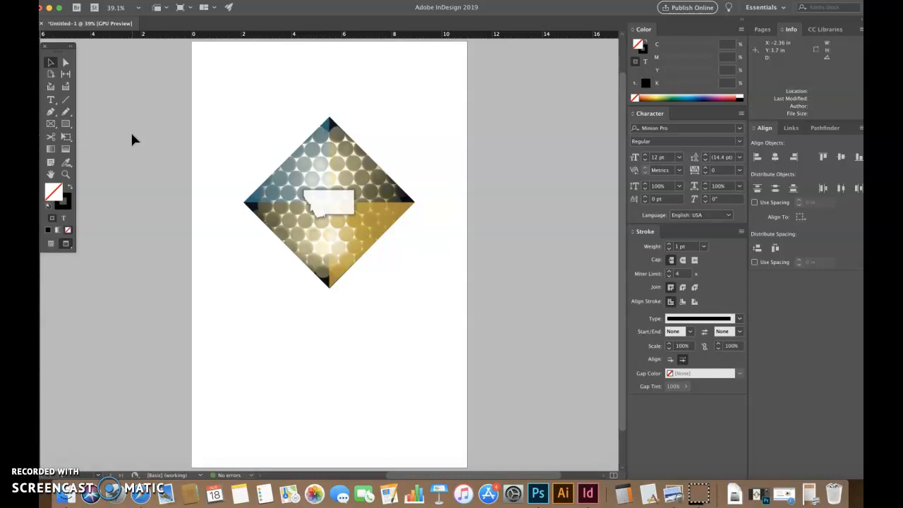
click(502, 269)
Draw a hexagon about 0.69 by 0.6 in on the white Montana shape and give it a black fill with no stroke
click(66, 174)
click(323, 201)
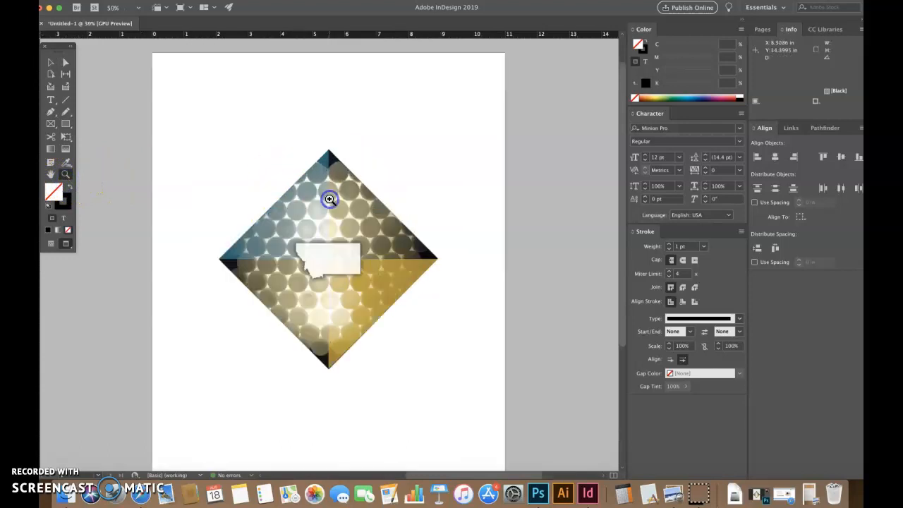
click(331, 270)
click(327, 197)
click(319, 260)
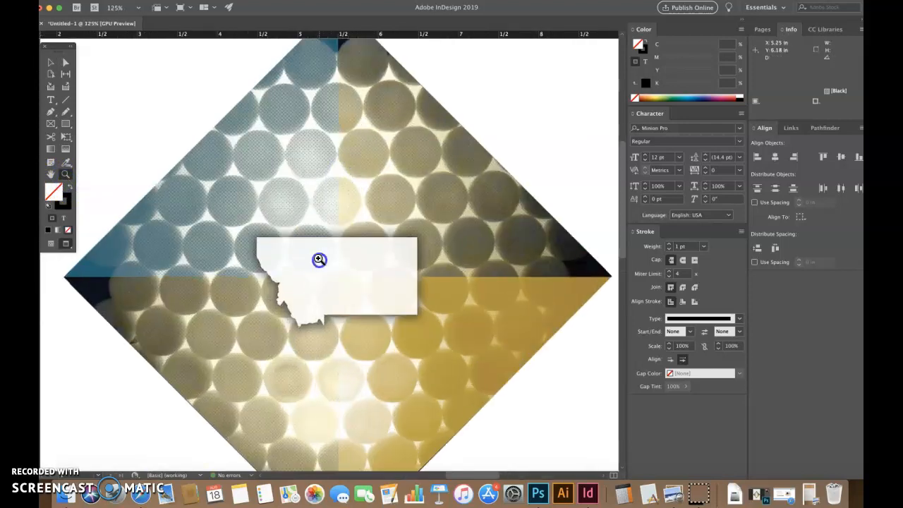
click(352, 300)
click(333, 252)
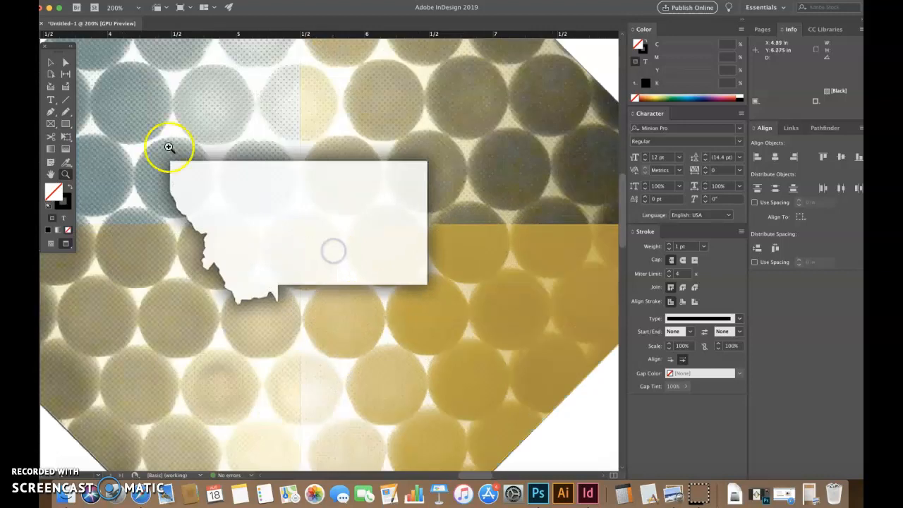
click(65, 125)
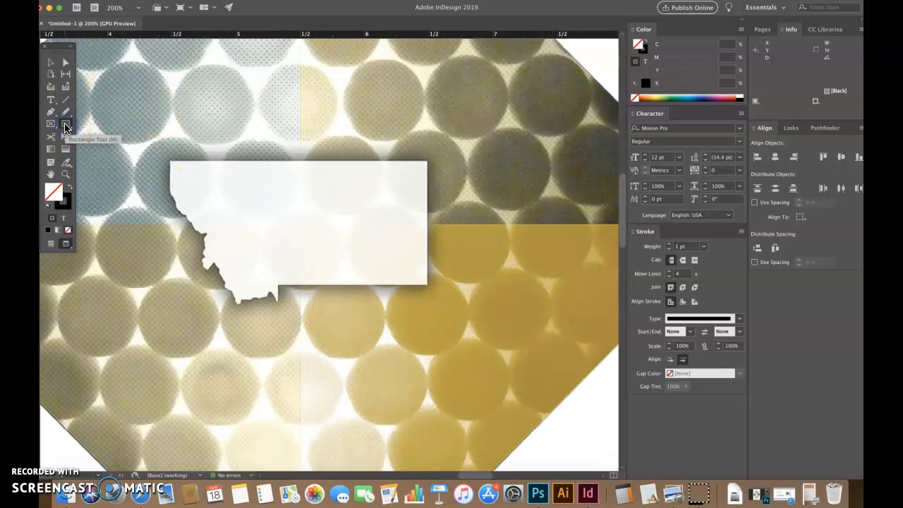
click(65, 125)
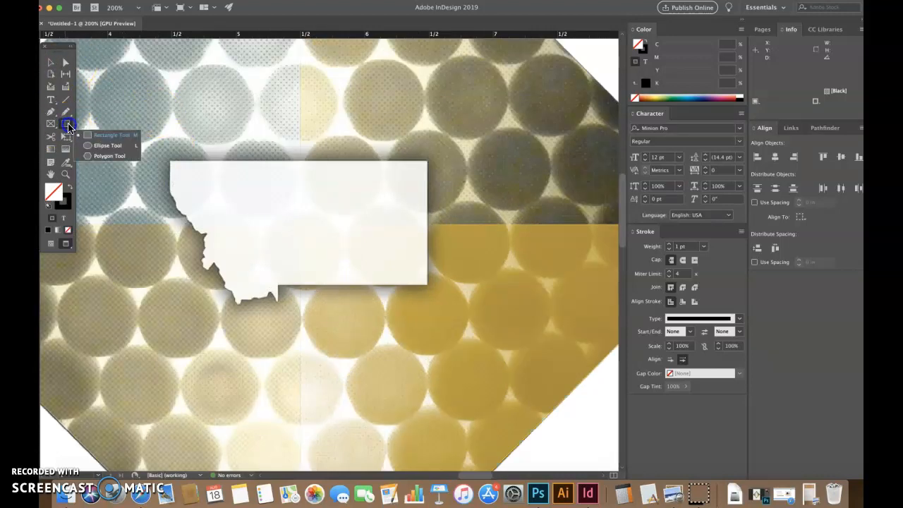
click(95, 156)
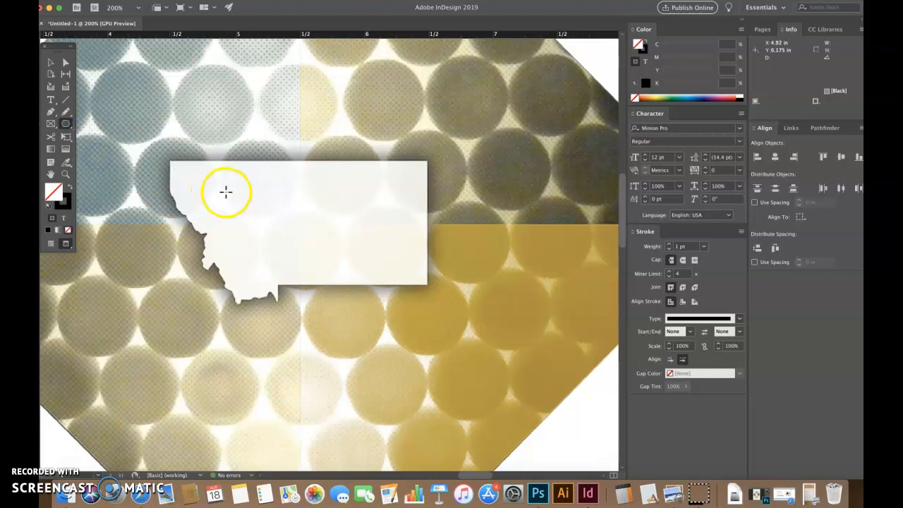
mouse_move(267, 191)
mouse_down()
mouse_move(306, 225)
mouse_move(293, 223)
mouse_move(329, 178)
mouse_move(319, 175)
mouse_move(333, 170)
mouse_move(337, 207)
mouse_move(347, 186)
mouse_move(367, 224)
mouse_move(369, 254)
mouse_move(358, 269)
mouse_up()
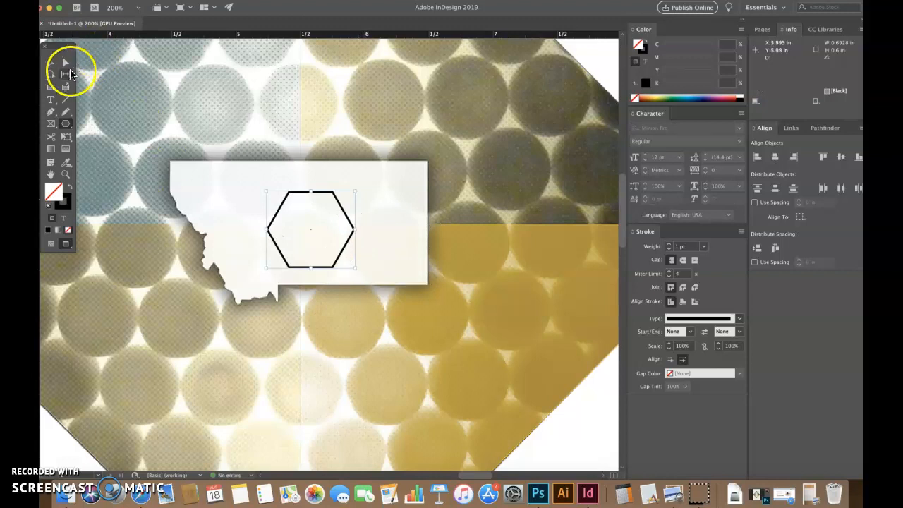
click(71, 188)
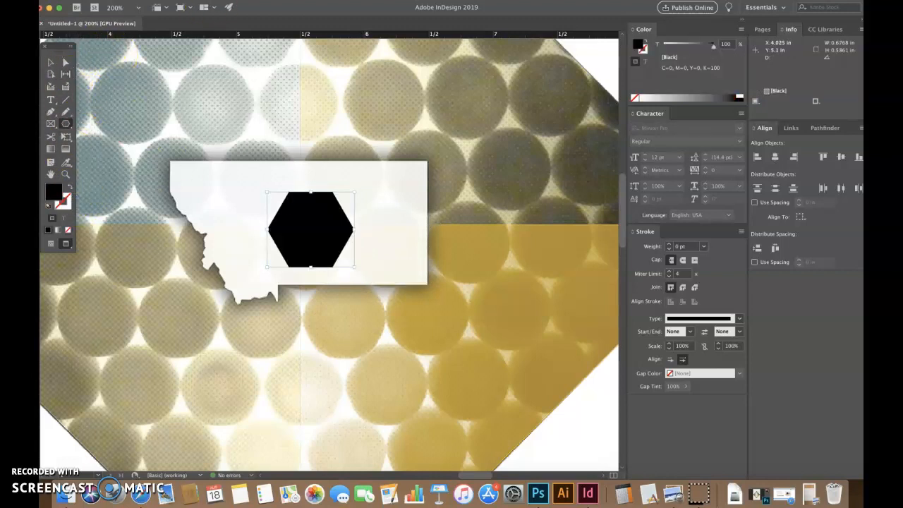
Review the Convert Shape options available for the black hexagon
click(205, 0)
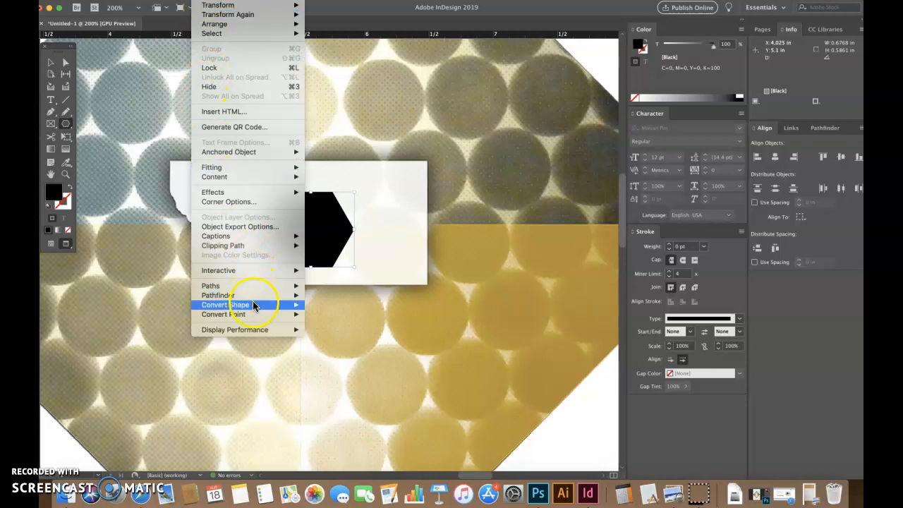
mouse_move(254, 308)
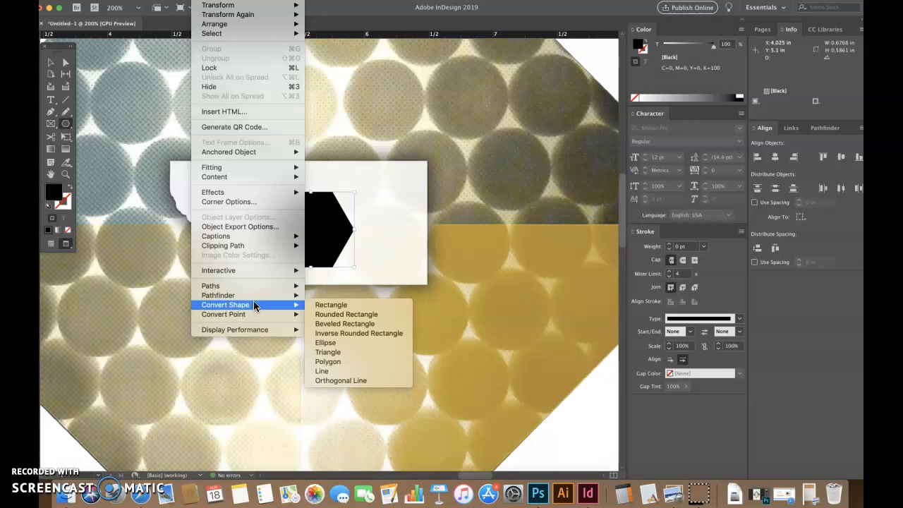
click(58, 68)
click(315, 220)
click(510, 230)
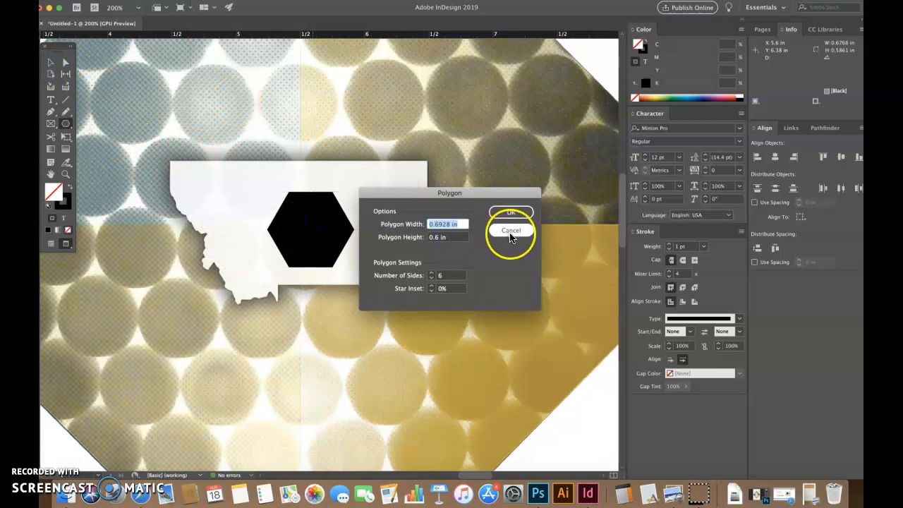
Delete the black hexagon from the white Montana shape
click(51, 63)
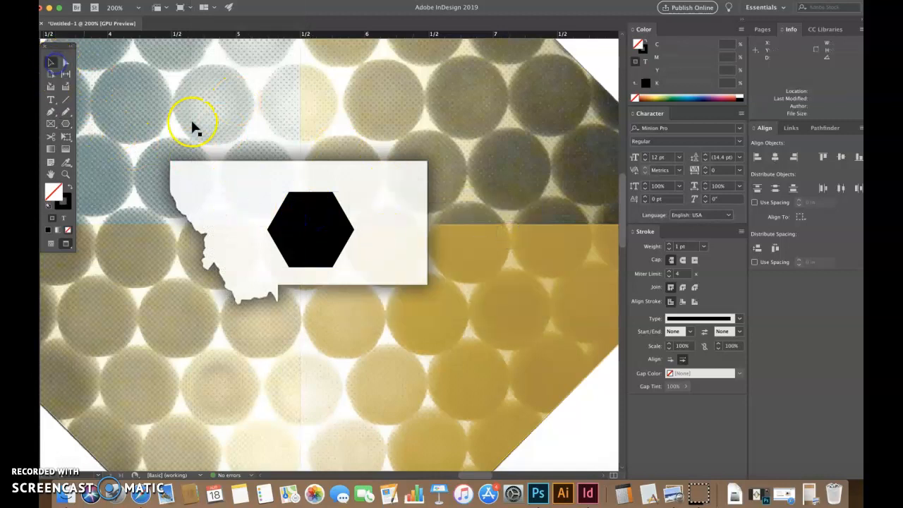
click(332, 247)
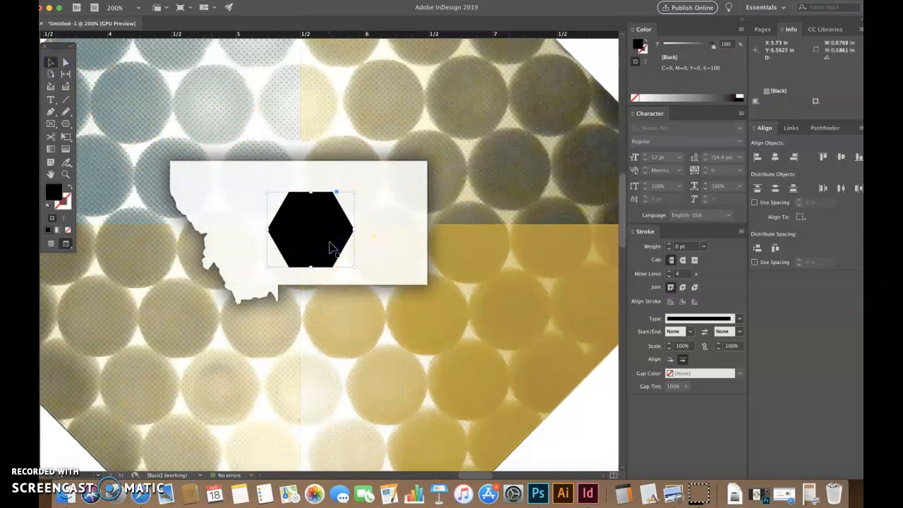
key(Delete)
click(329, 250)
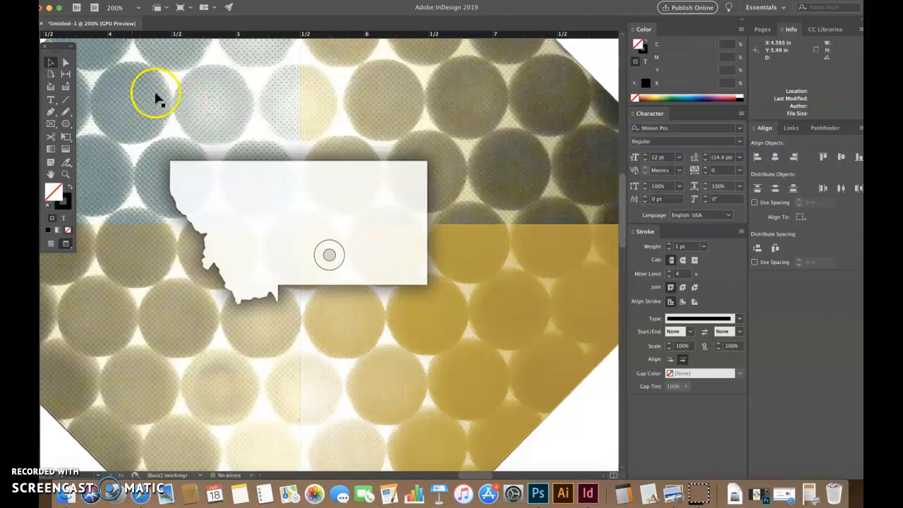
Create a text frame about 0.9 by 0.915 in on the white Montana shape, enter "fe" and select that text
click(51, 99)
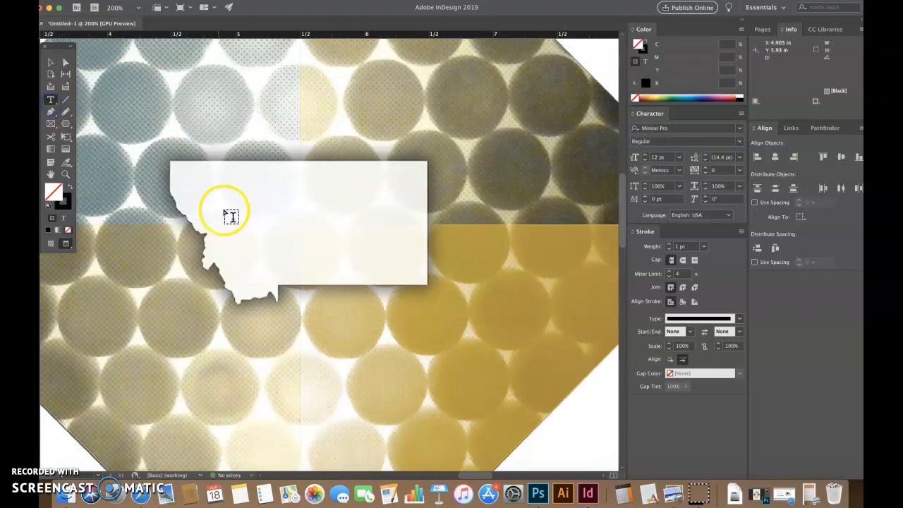
drag(246, 184, 362, 303)
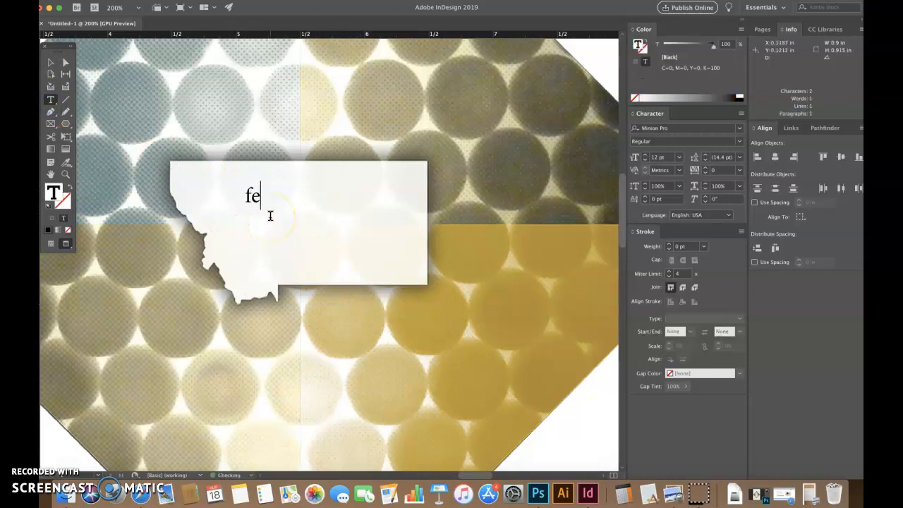
double_click(246, 203)
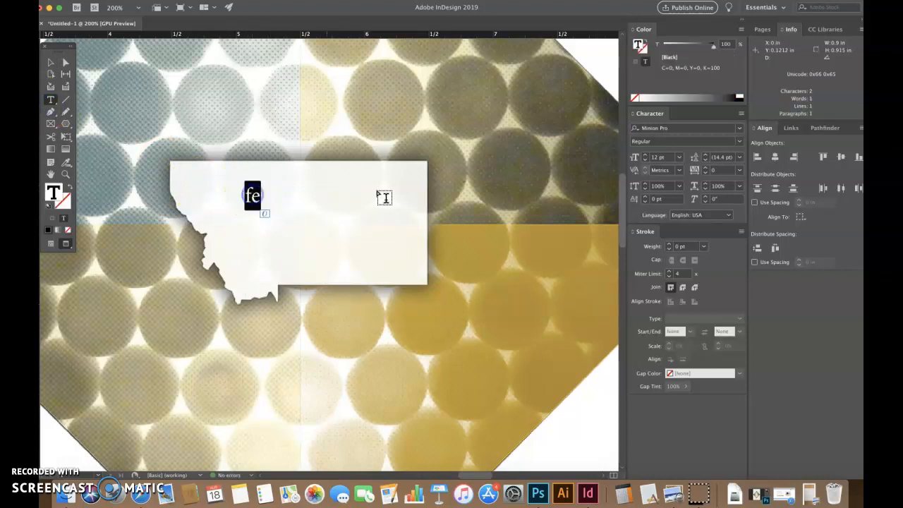
Float the Character panel and change the selected text's font to Wingdings 2
click(661, 128)
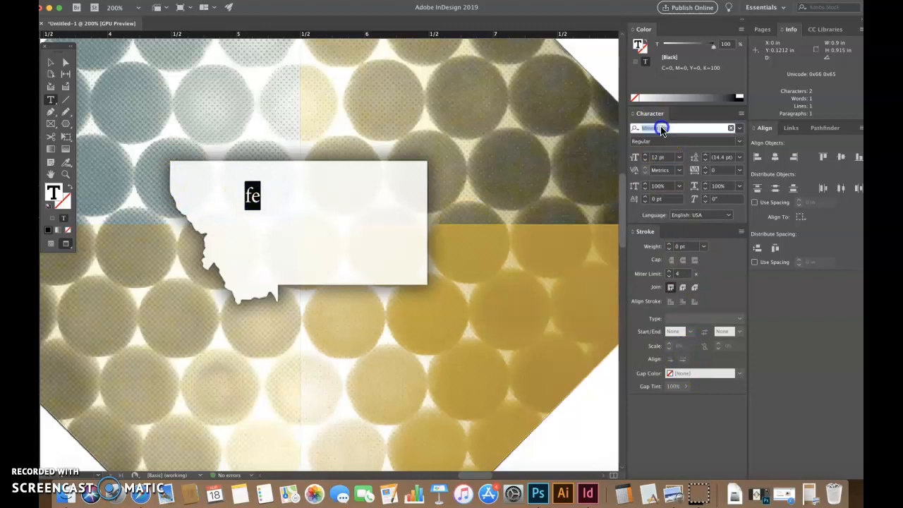
drag(649, 115, 570, 136)
click(662, 149)
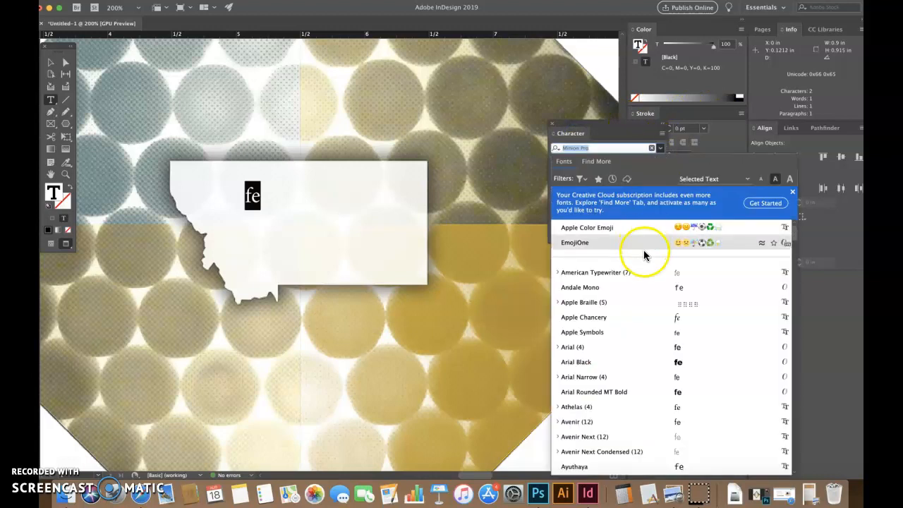
scroll(618, 361, down, 2)
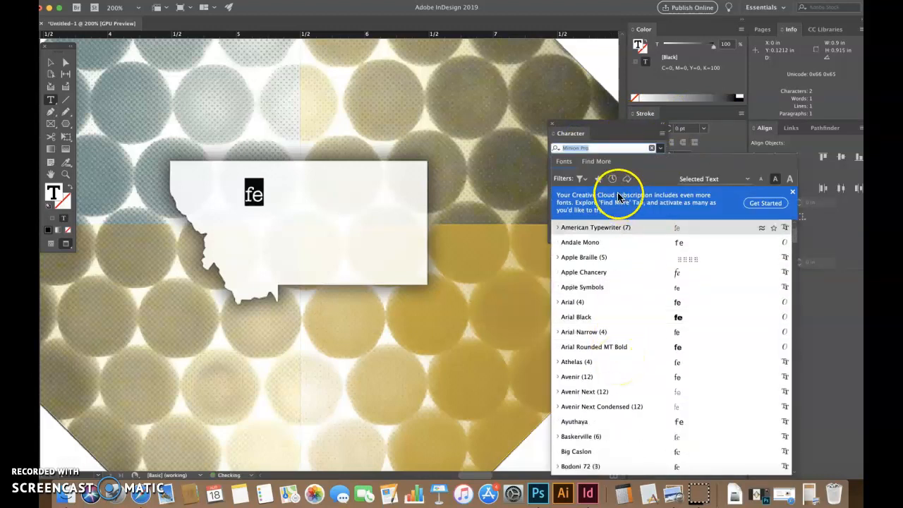
click(593, 149)
click(593, 150)
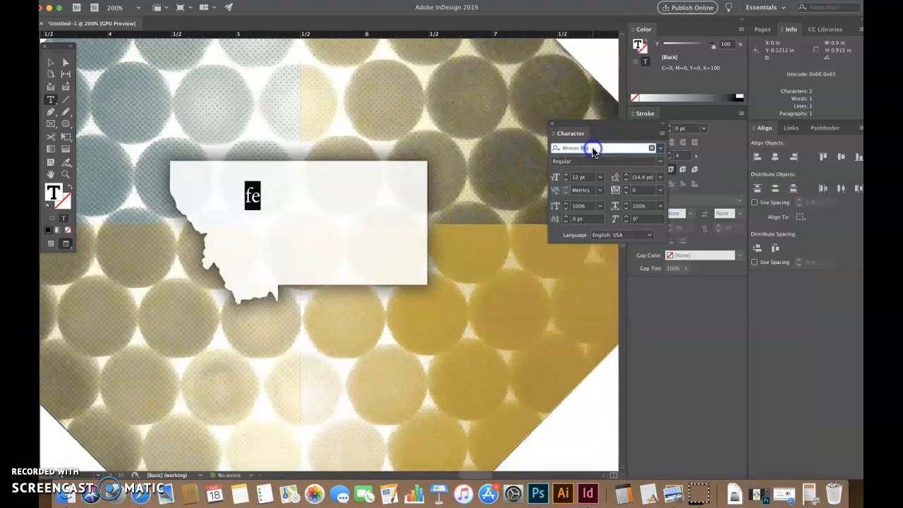
text(wid)
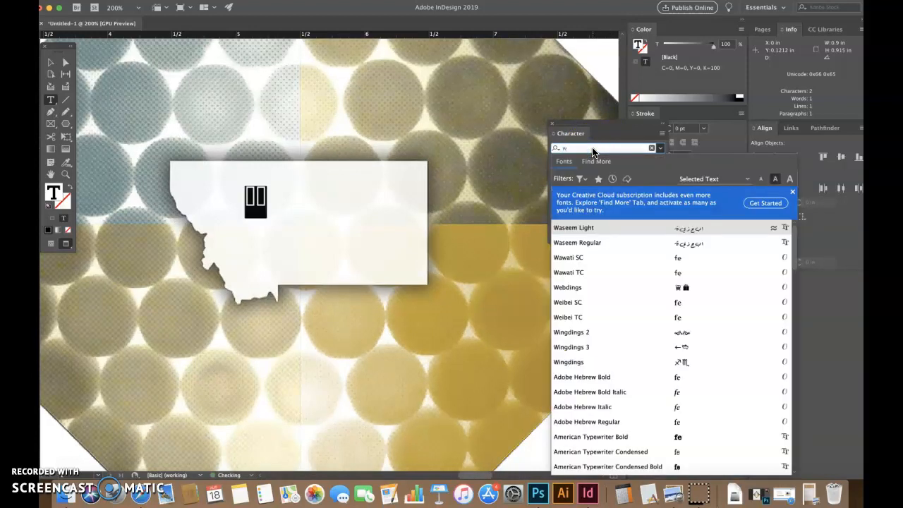
key(BackSpace)
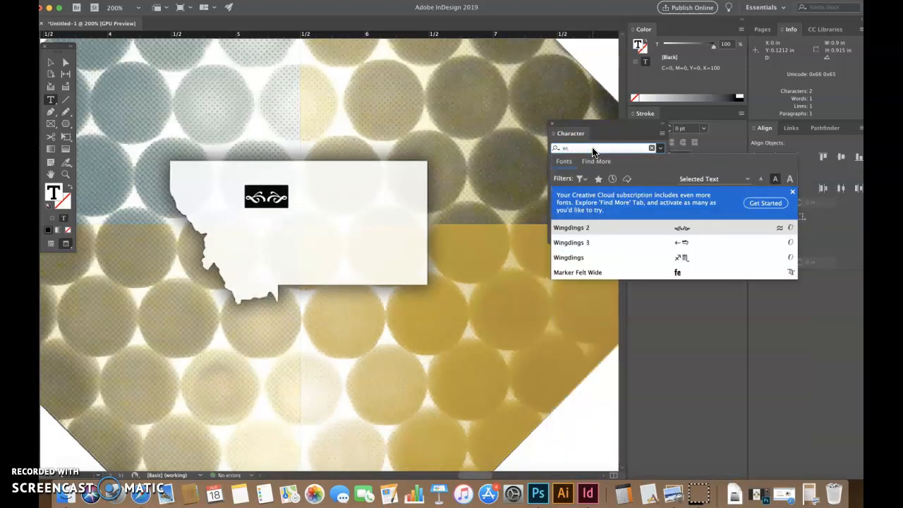
click(618, 233)
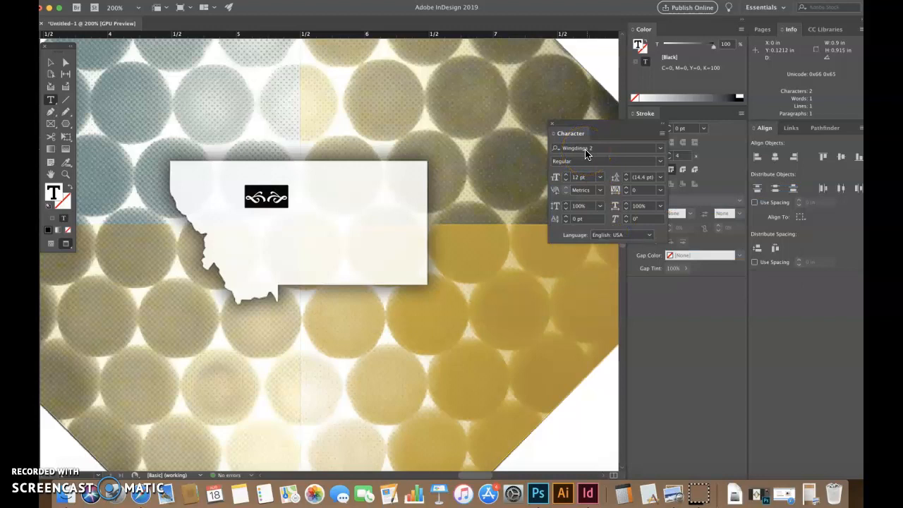
Enter a few random characters in the text frame to try out the Wingdings 2 symbols
click(371, 230)
click(280, 201)
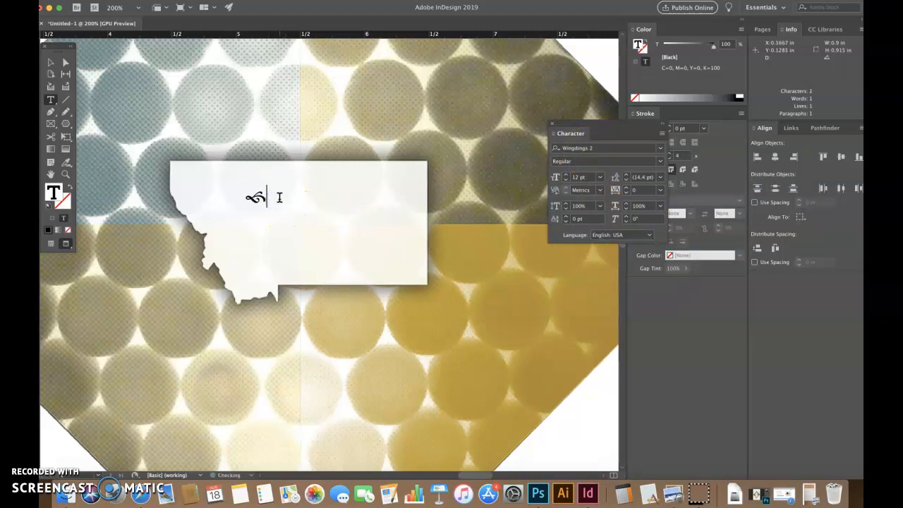
text(ert)
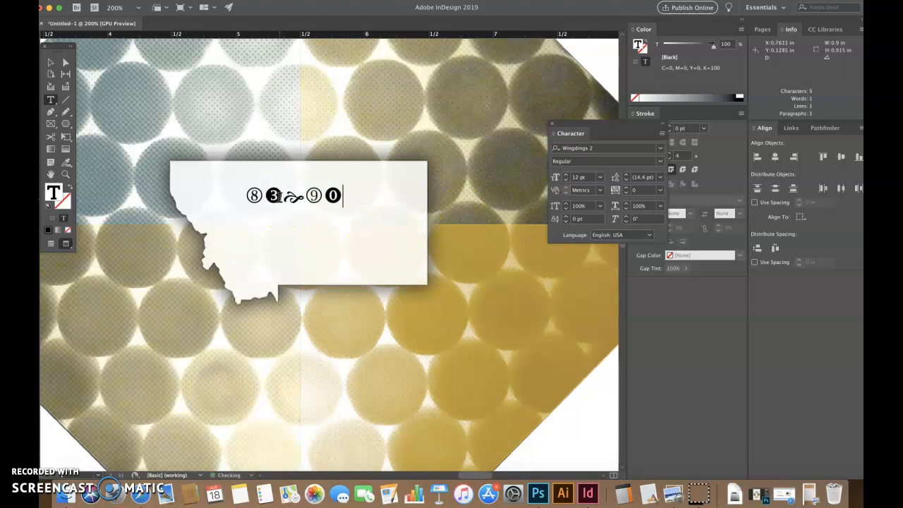
text(ygnfsdfg)
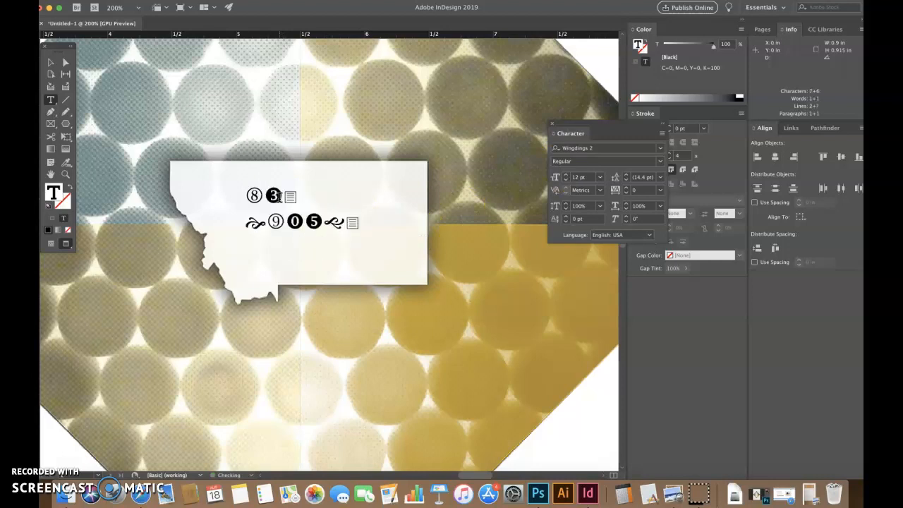
Clear all the text from the frame on the Montana shape
key(BackSpace)
key(BackSpace)
key(BackSpace)
key(BackSpace)
key(BackSpace)
key(BackSpace)
key(BackSpace)
key(BackSpace)
key(BackSpace)
key(BackSpace)
key(super+a)
key(BackSpace)
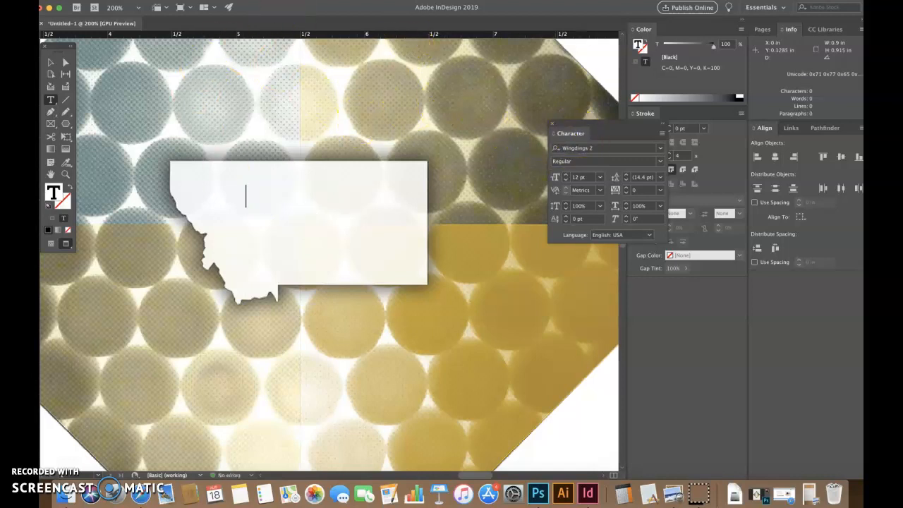
Insert the solid five-pointed star glyph from Wingdings 2 into the empty text frame and dock the Glyphs panel below Stroke
click(180, 0)
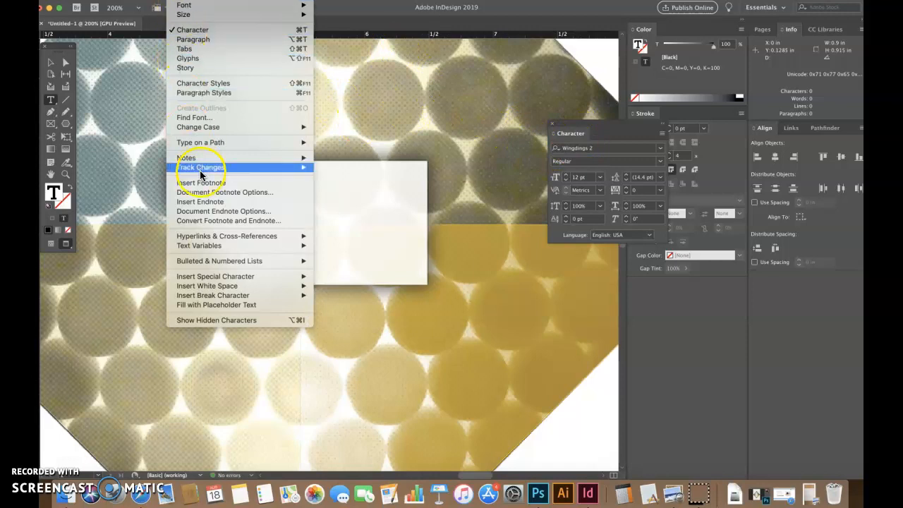
mouse_move(201, 171)
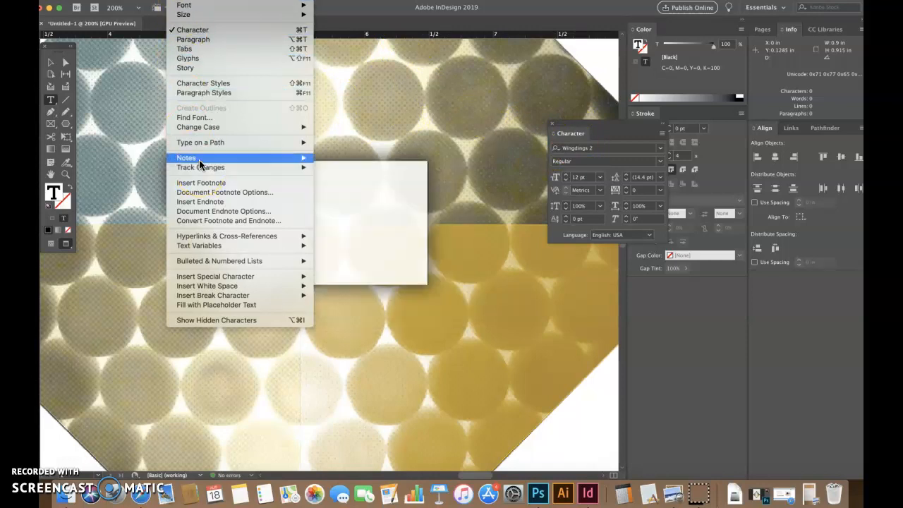
click(202, 60)
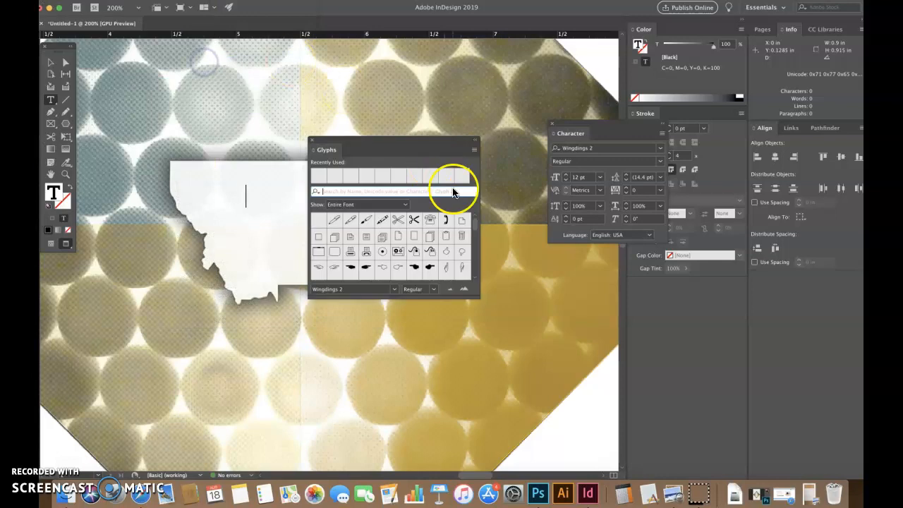
scroll(413, 252, down, 10)
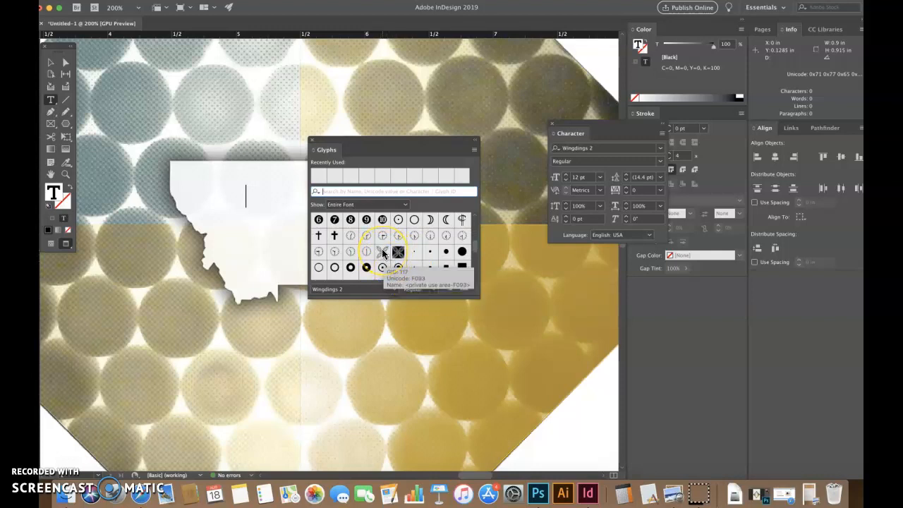
scroll(383, 252, down, 2)
scroll(385, 254, down, 2)
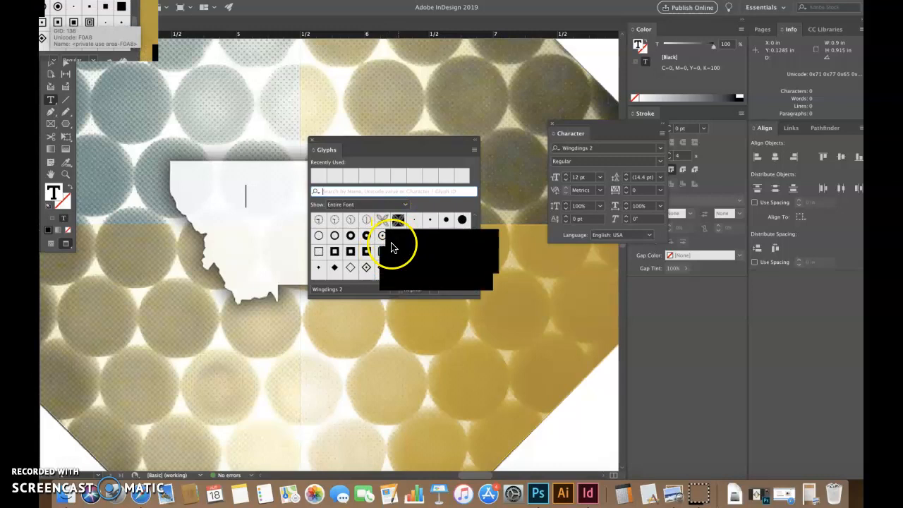
scroll(356, 257, down, 3)
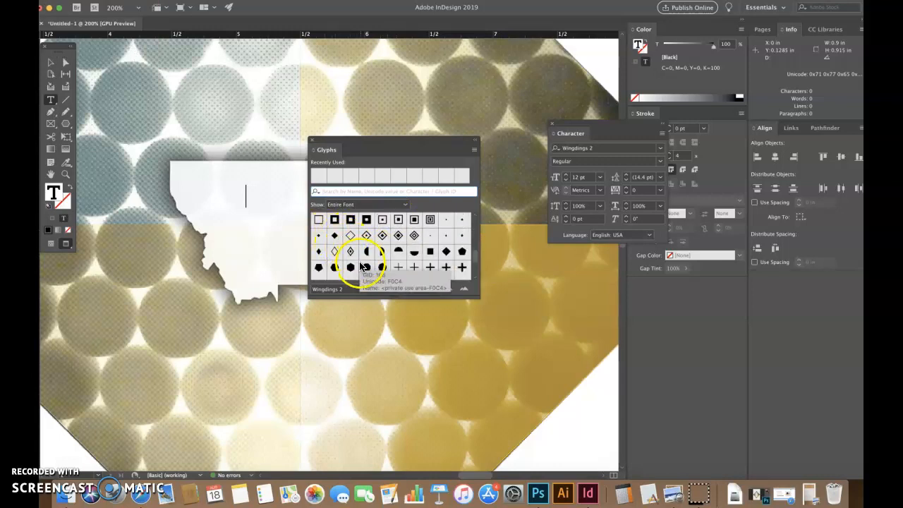
scroll(361, 272, down, 3)
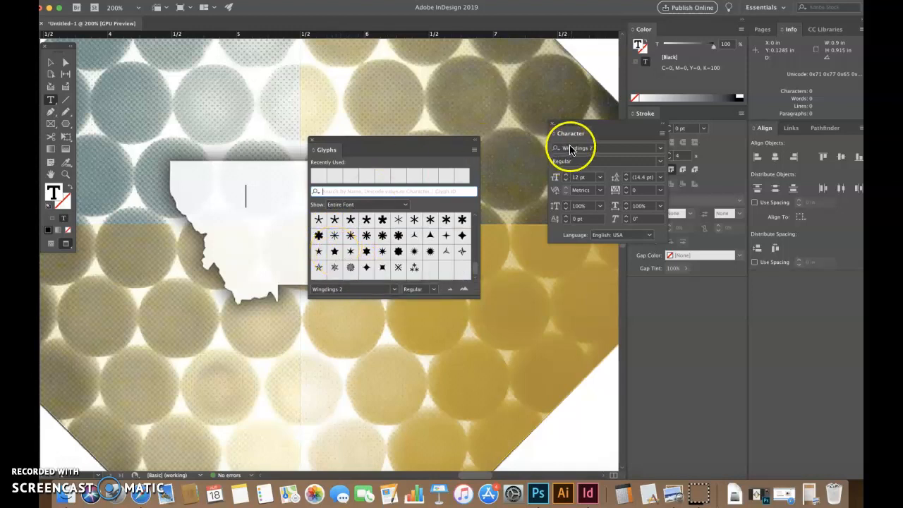
double_click(334, 254)
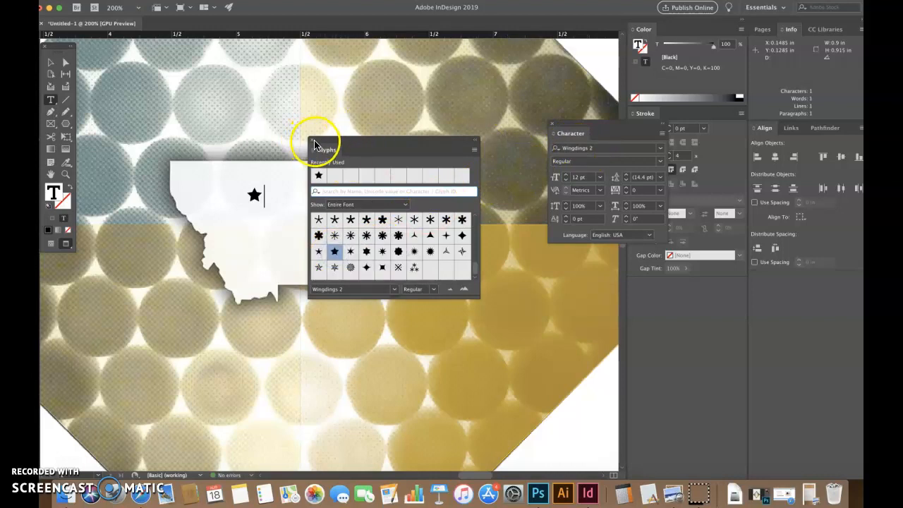
drag(327, 152, 726, 288)
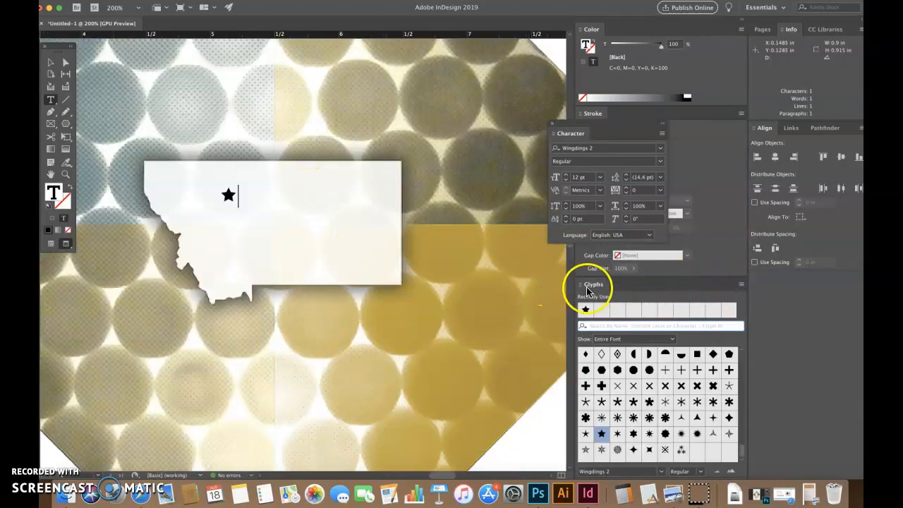
Shrink the star's text frame to about 0.17 by 0.155 in, and enlarge frame and star to about 0.49 by 0.45 in
key(Escape)
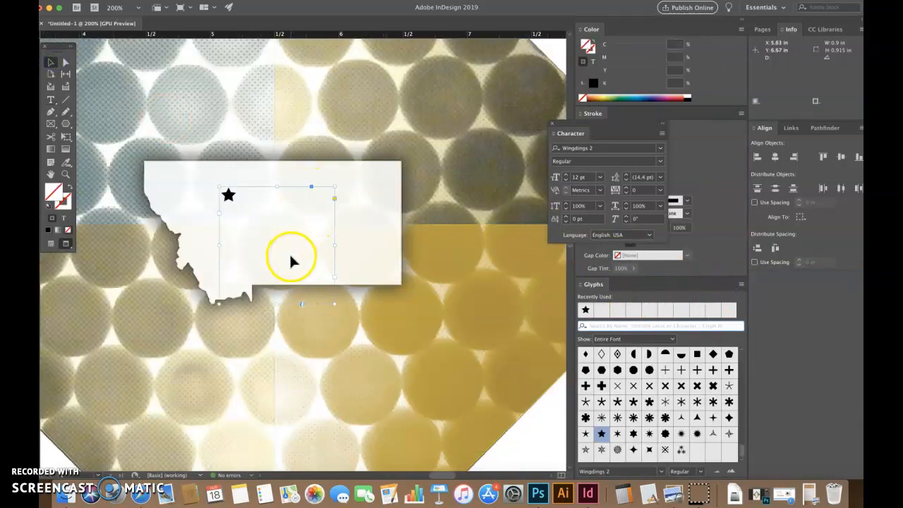
drag(335, 304, 241, 205)
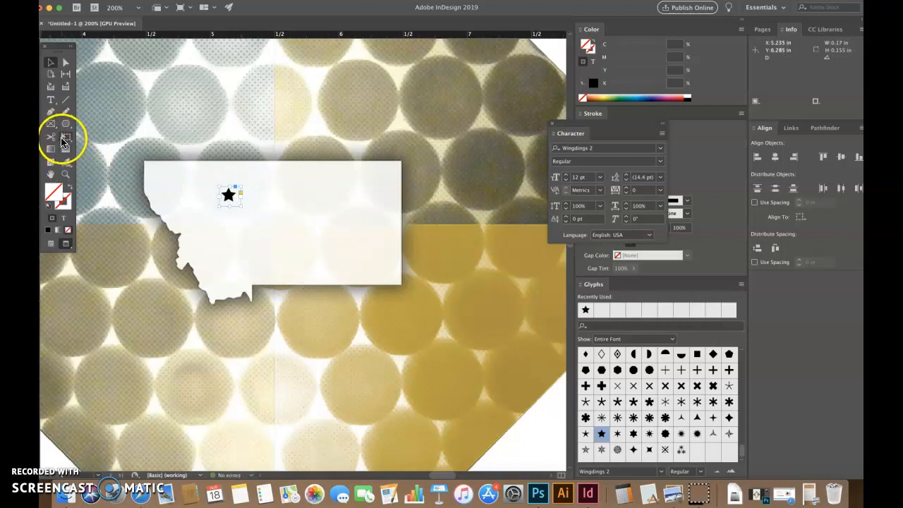
click(66, 139)
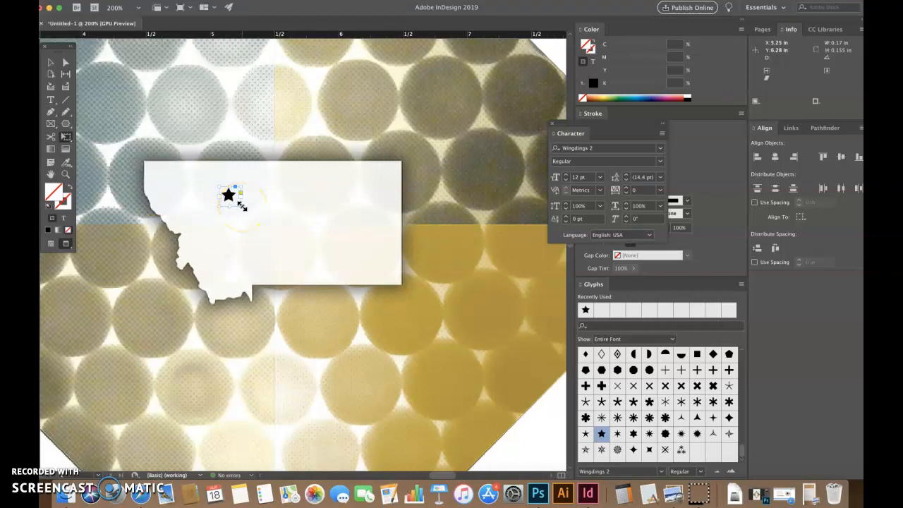
drag(241, 205, 284, 244)
Recolor the star glyph magenta pink with C 11, M 100, Y 7, K 0 and leave text editing
click(50, 64)
double_click(258, 202)
double_click(267, 209)
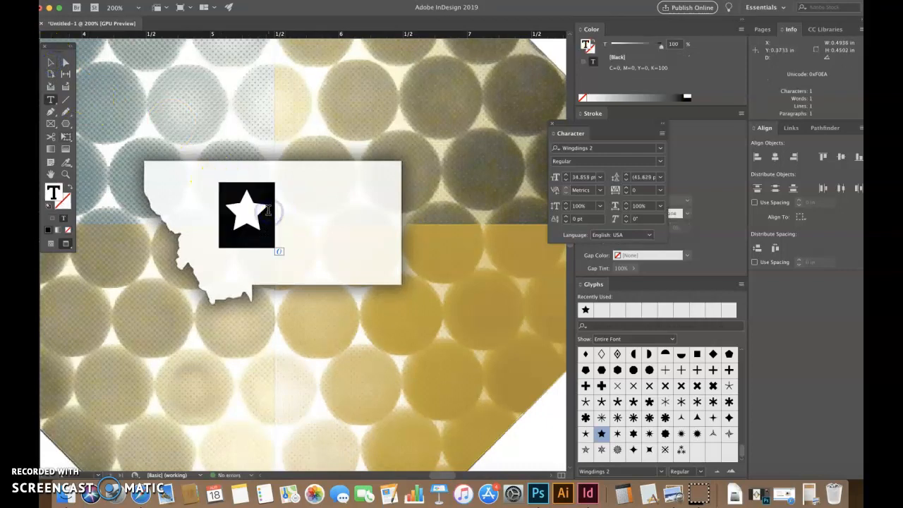
double_click(54, 192)
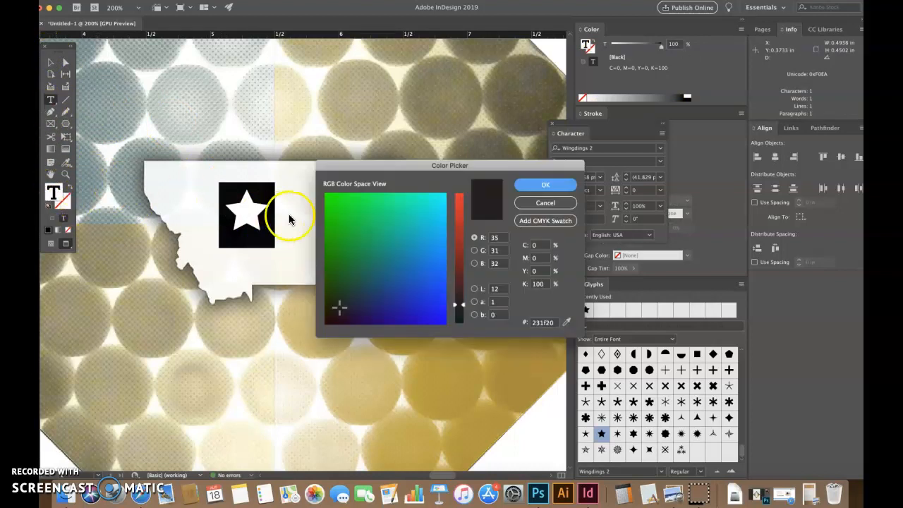
click(457, 267)
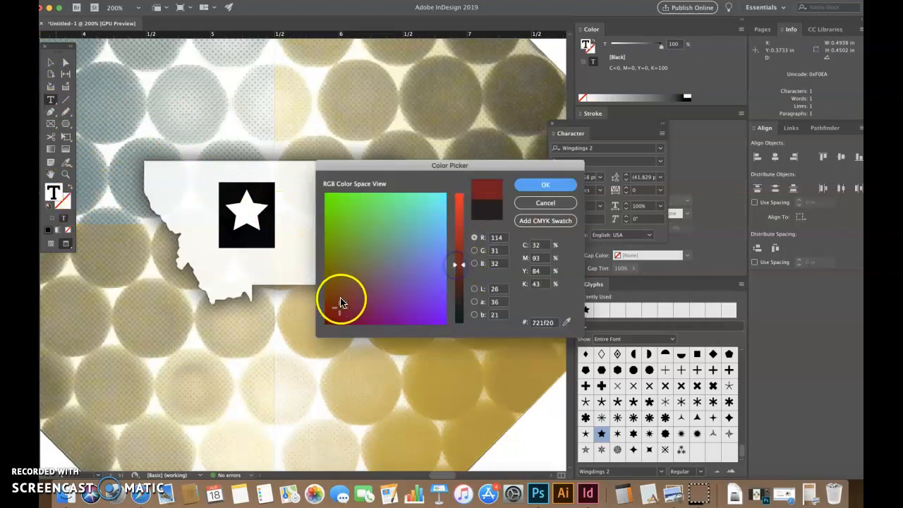
click(363, 295)
click(457, 210)
mouse_move(359, 282)
mouse_down()
mouse_move(414, 278)
mouse_move(406, 257)
mouse_up()
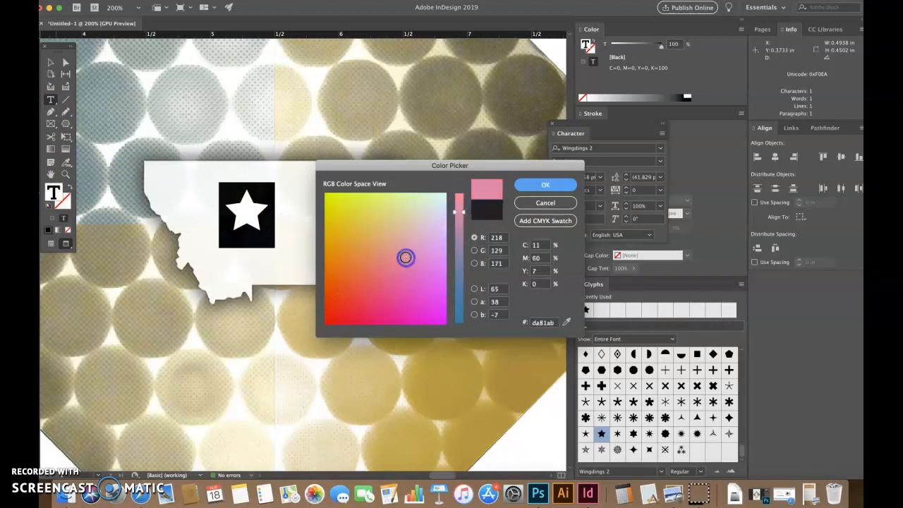
click(535, 258)
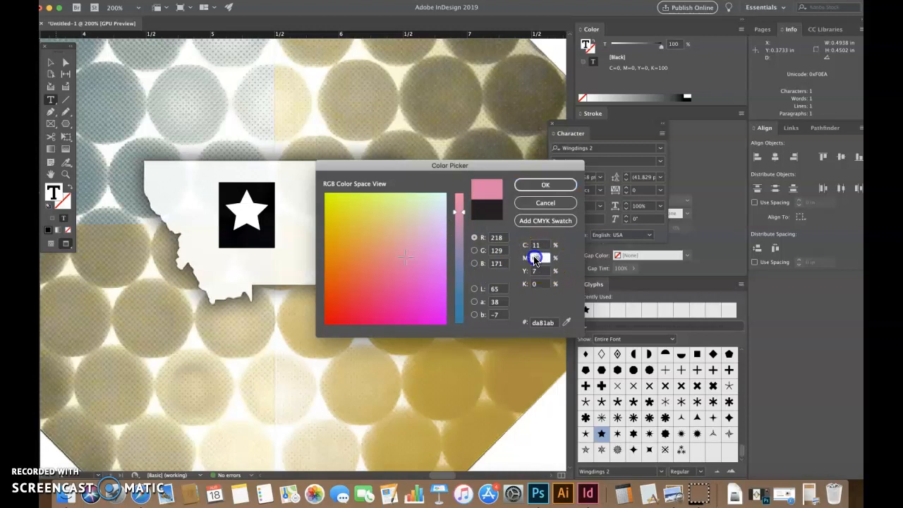
click(538, 257)
text(100)
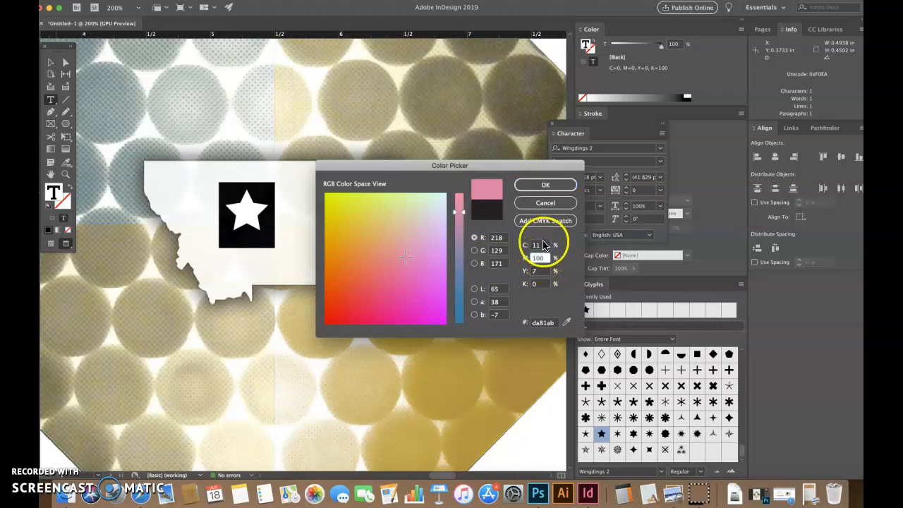
click(543, 245)
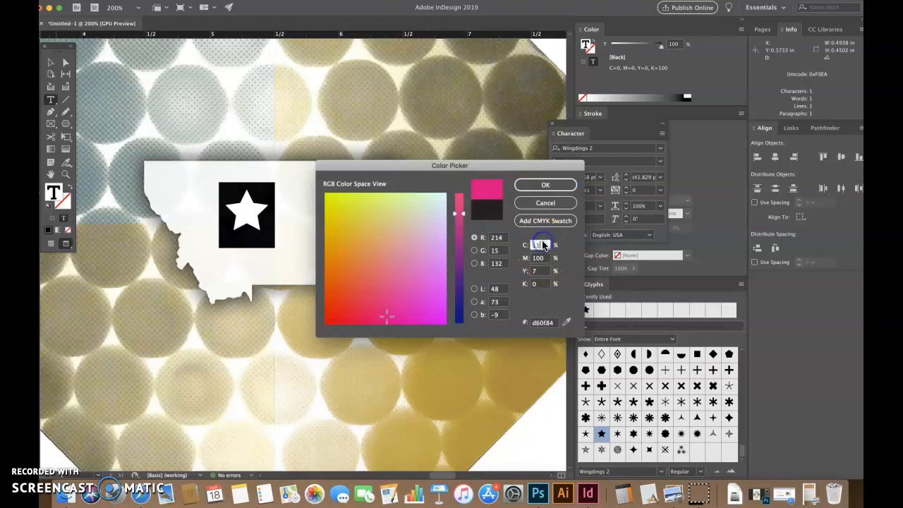
click(545, 185)
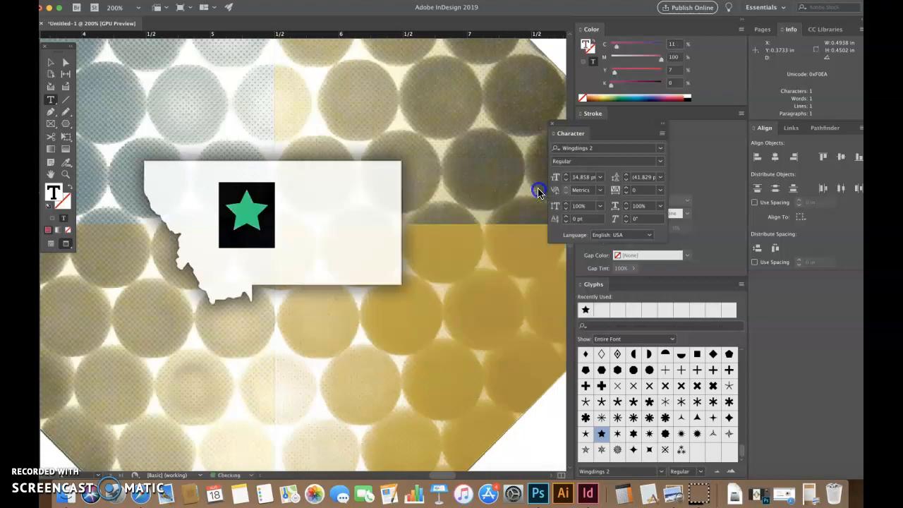
click(49, 66)
click(231, 166)
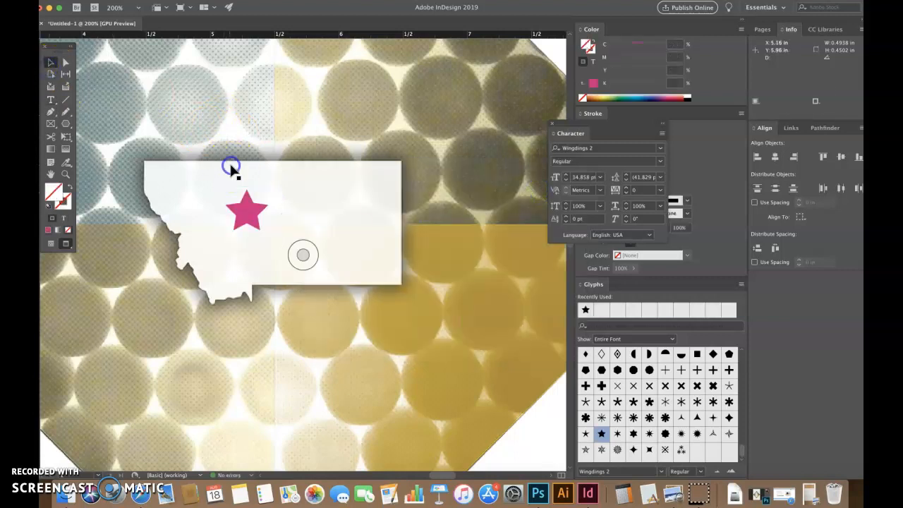
Move the pink star to the upper middle of the Montana shape, nudge it slightly and deselect it
key(super+minus)
key(super+minus)
key(super+minus)
key(super+minus)
key(super+minus)
key(super+minus)
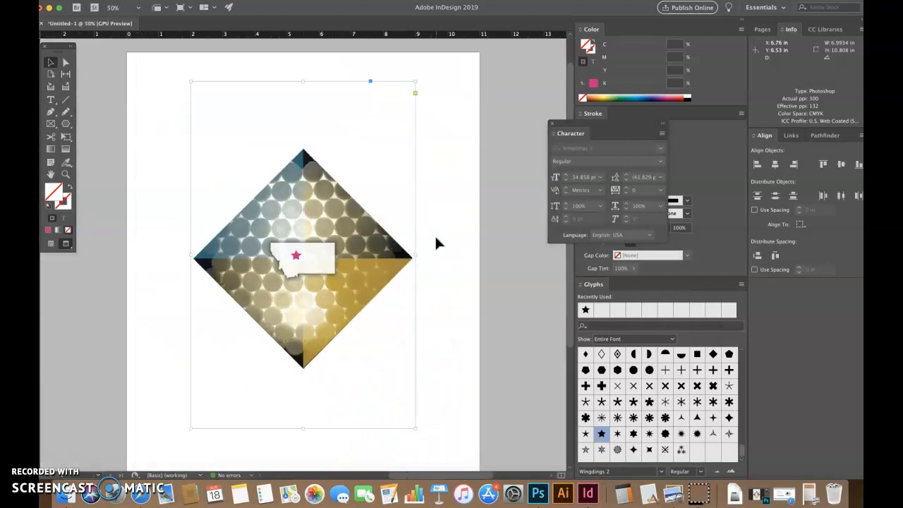
click(297, 258)
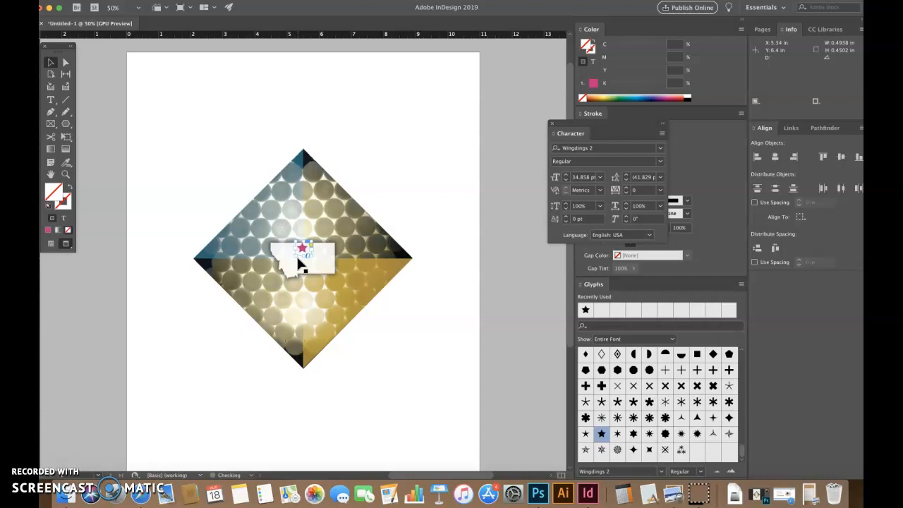
click(119, 125)
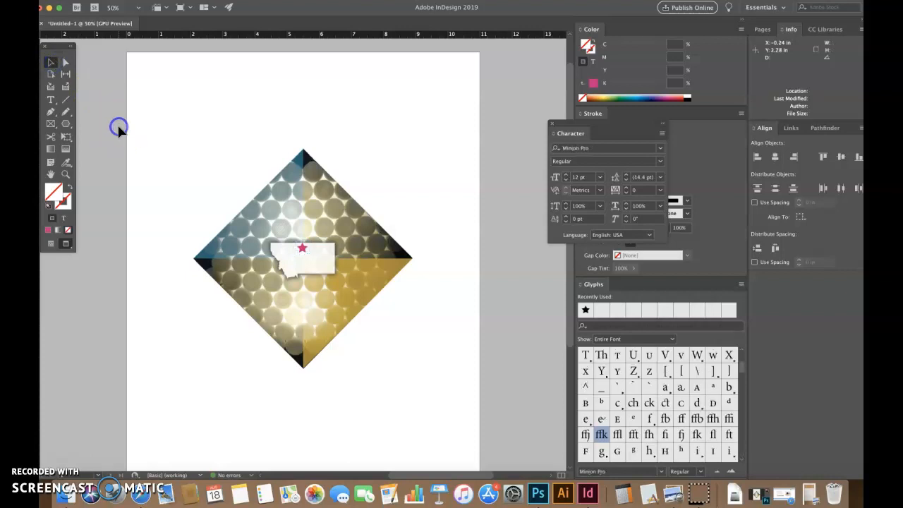
click(305, 252)
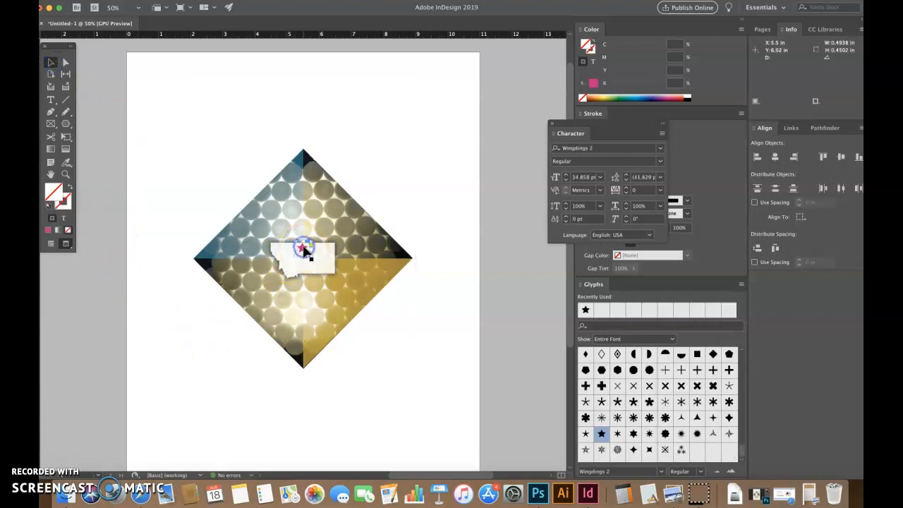
click(177, 323)
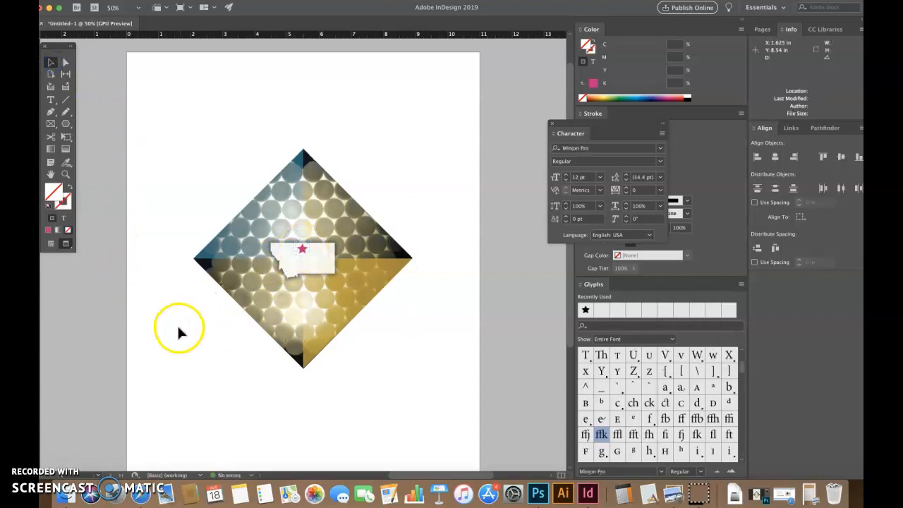